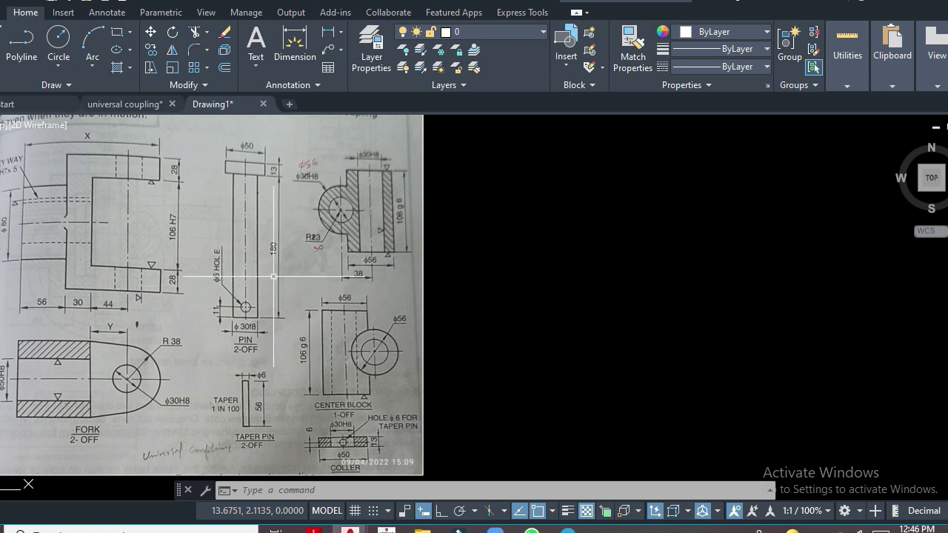
Step: Switch to the universal coupling drawing and start panning the view
{"action": "left_click", "coordinate": [141, 106]}
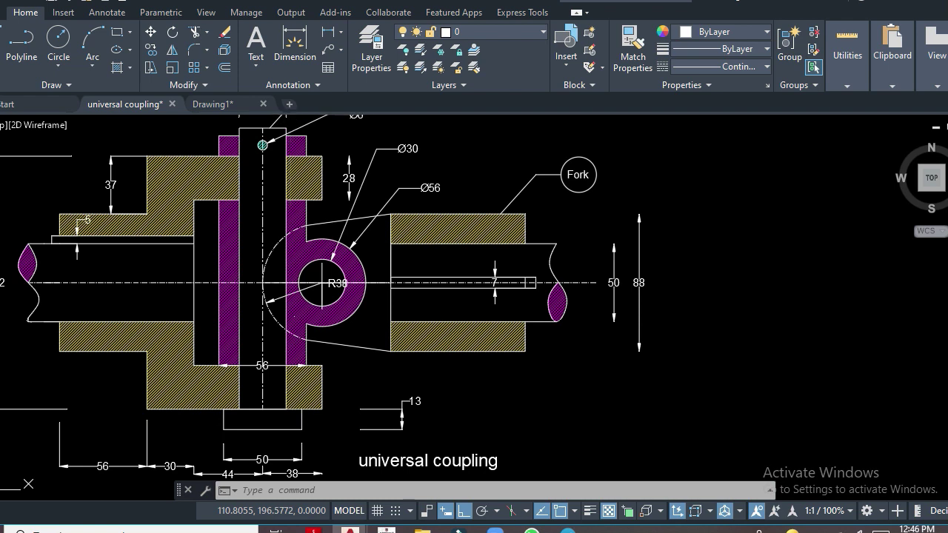
{"action": "type", "text": "pan"}
{"action": "key", "text": "Return"}
Step: Pan to empty space and draw a 168 by 162 rectangle
{"action": "mouse_move", "coordinate": [838, 318]}
{"action": "left_mouse_down"}
{"action": "mouse_move", "coordinate": [677, 343]}
{"action": "mouse_move", "coordinate": [370, 366]}
{"action": "left_mouse_up"}
{"action": "key", "text": "Escape"}
{"action": "left_click", "coordinate": [116, 32]}
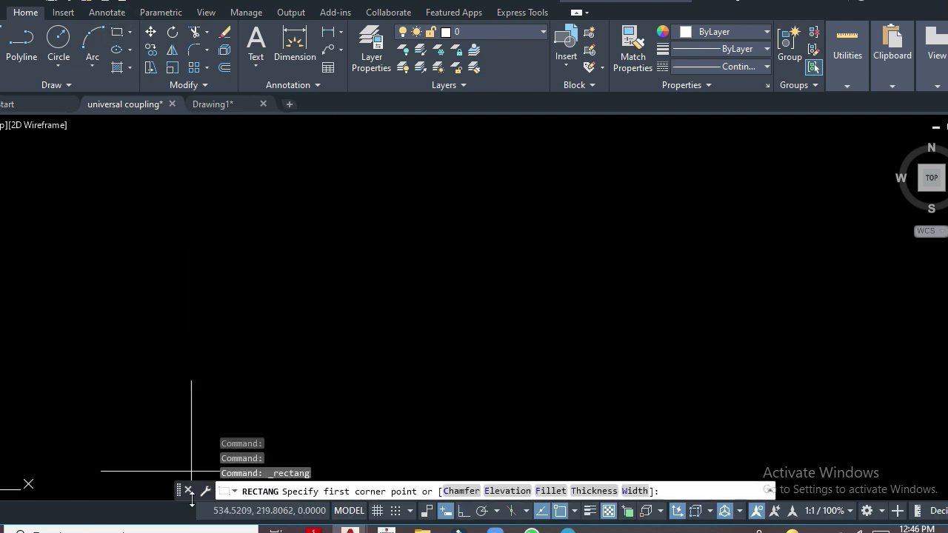
{"action": "left_click", "coordinate": [165, 419]}
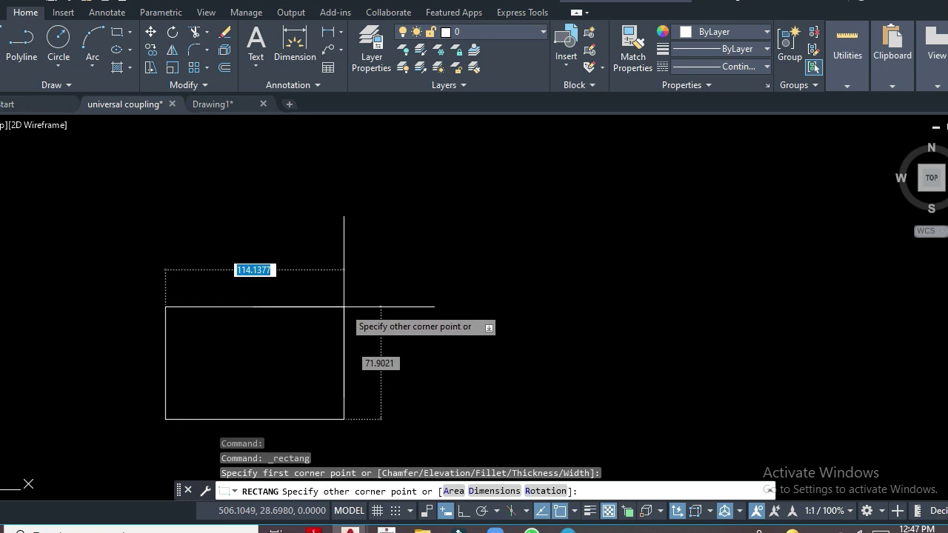
{"action": "key", "text": "Tab"}
{"action": "type", "text": "162"}
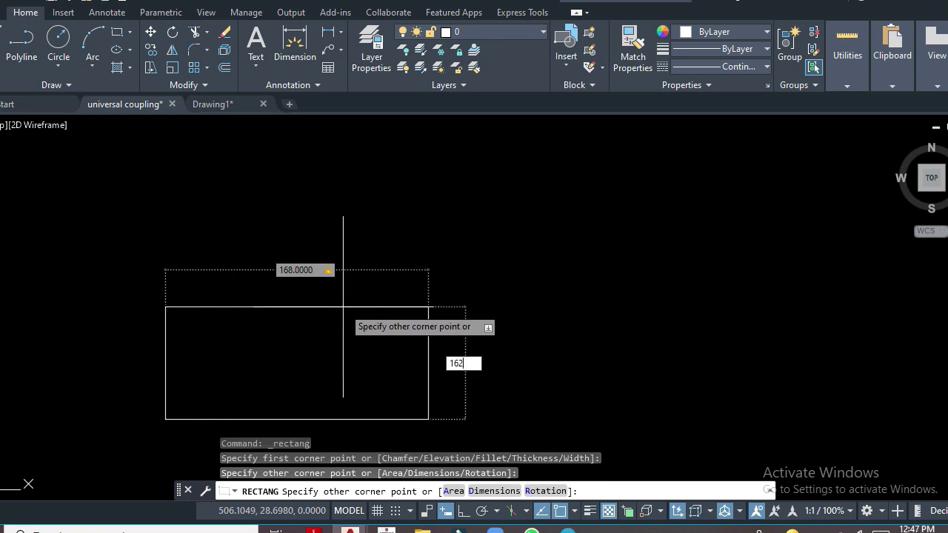
{"action": "key", "text": "Return"}
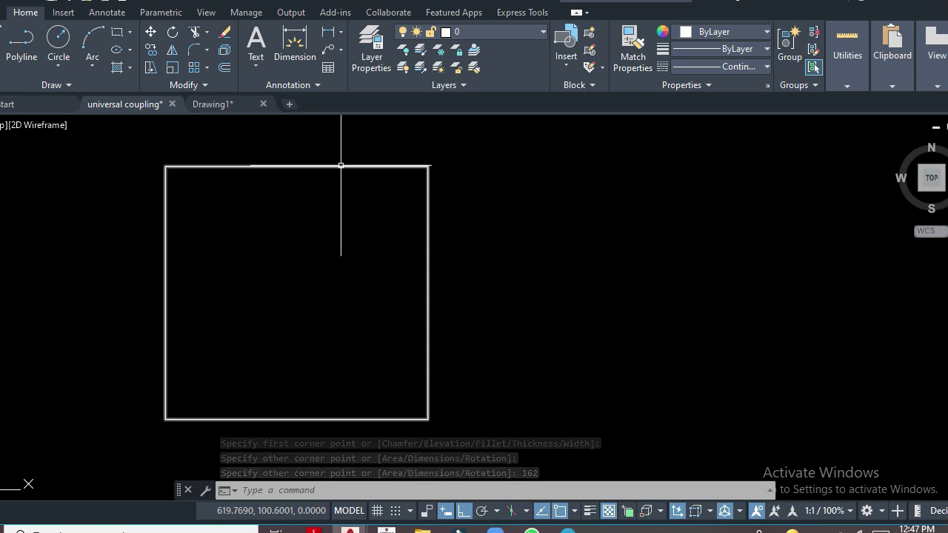
Step: Explode the rectangle into four separate edge lines
{"action": "left_click", "coordinate": [340, 165]}
{"action": "type", "text": "x"}
{"action": "key", "text": "Return"}
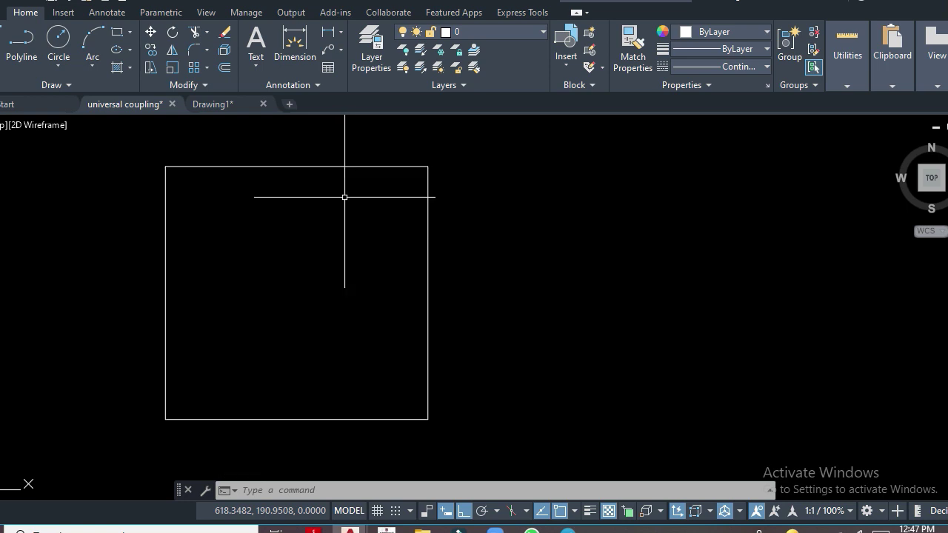
Step: Offset the top and bottom edges 28 units inward
{"action": "key", "text": "Return"}
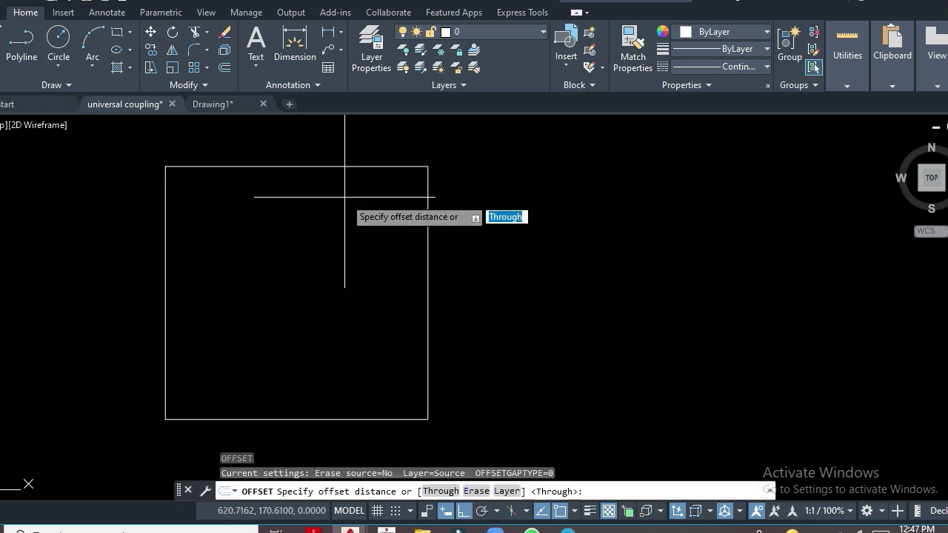
{"action": "type", "text": "28"}
{"action": "key", "text": "Return"}
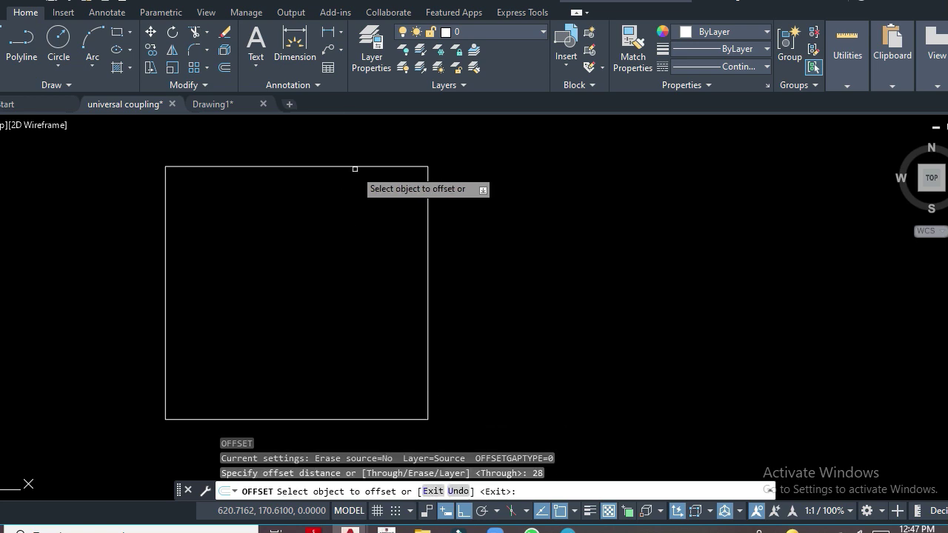
{"action": "left_click", "coordinate": [354, 167]}
{"action": "left_click", "coordinate": [355, 230]}
{"action": "left_click", "coordinate": [358, 418]}
{"action": "left_click", "coordinate": [363, 347]}
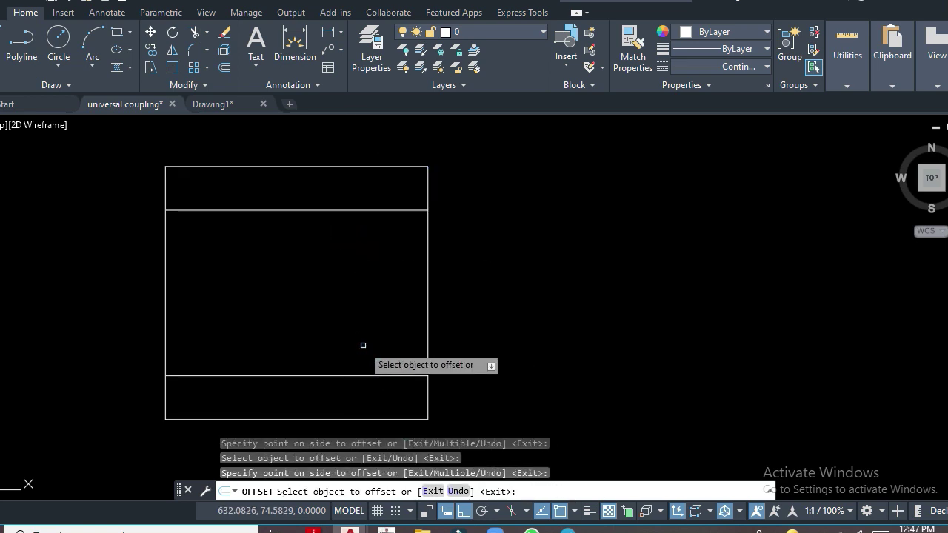
{"action": "key", "text": "Return"}
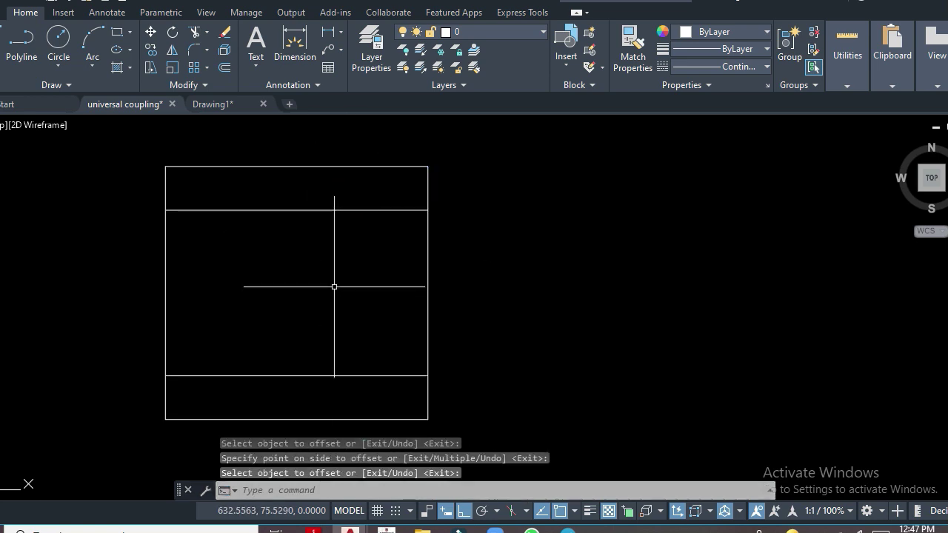
Step: Add a centre line midway between the top and bottom edges with CL
{"action": "type", "text": "CL"}
{"action": "key", "text": "Return"}
{"action": "left_click", "coordinate": [326, 167]}
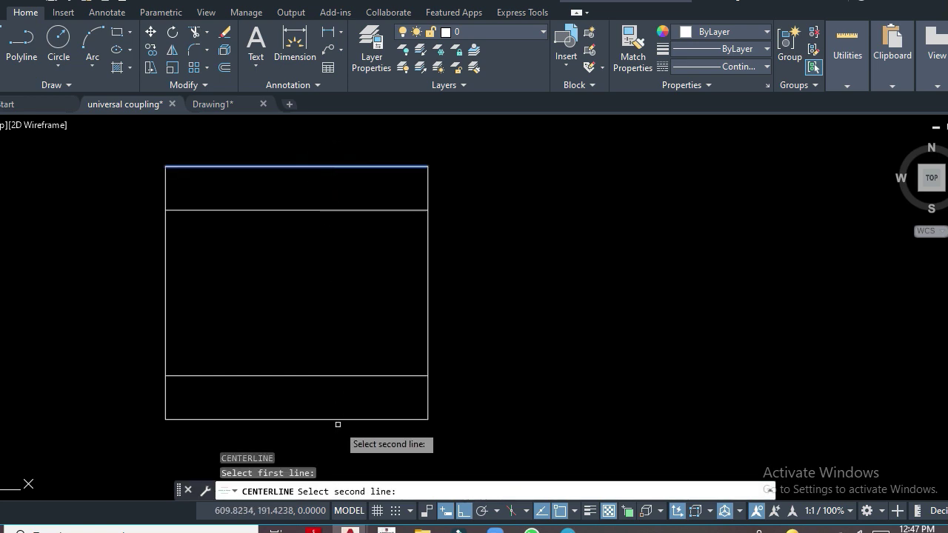
{"action": "left_click", "coordinate": [337, 419]}
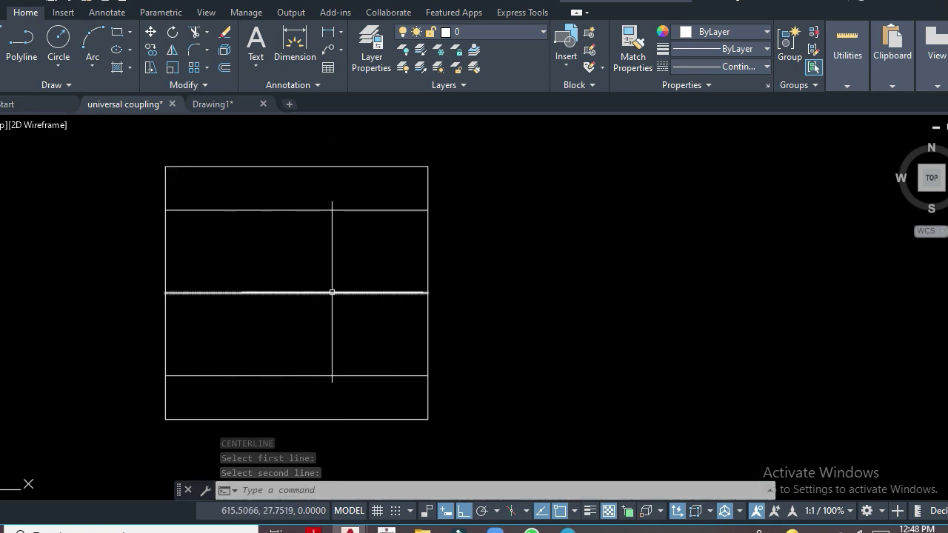
Step: Set the centre line's linetype scale to 10 so the dash-dot pattern shows
{"action": "left_click", "coordinate": [332, 294]}
{"action": "right_click", "coordinate": [332, 293]}
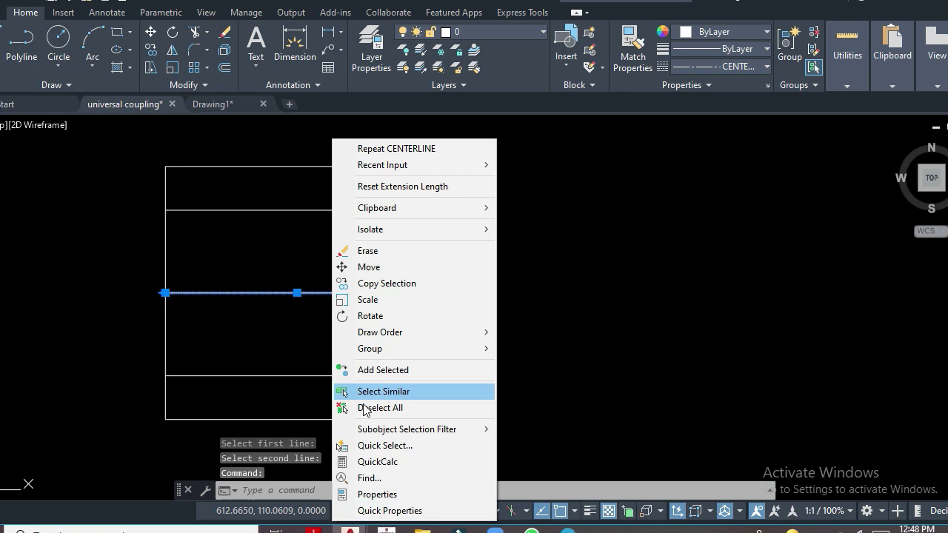
{"action": "left_click", "coordinate": [385, 509]}
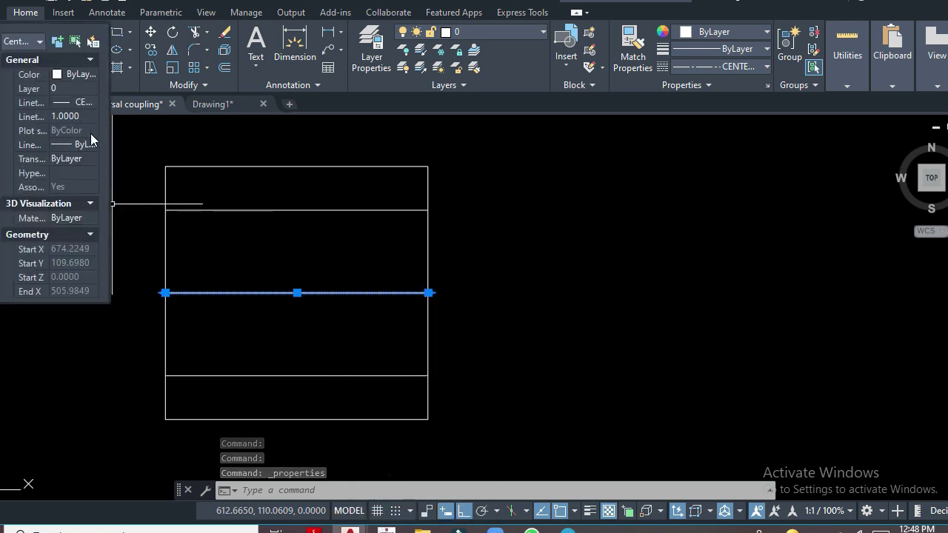
{"action": "left_click", "coordinate": [74, 117]}
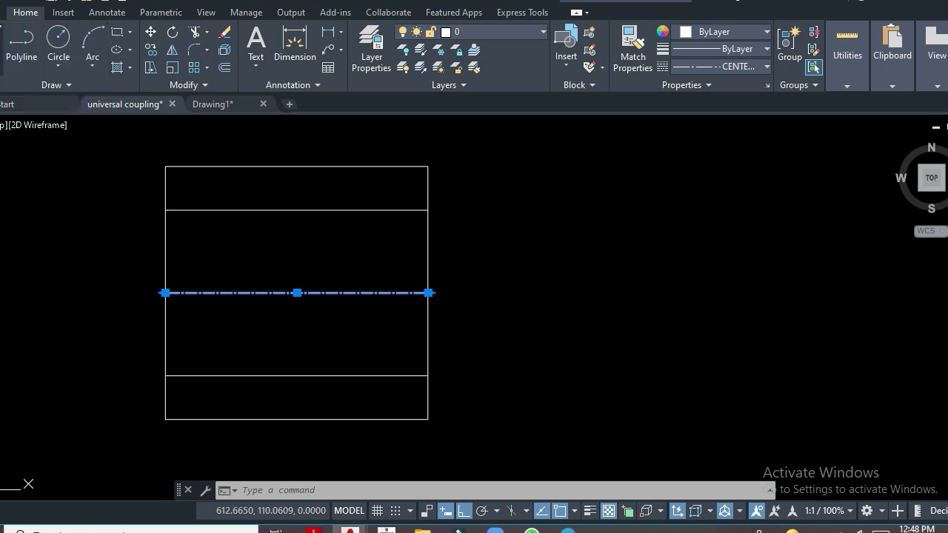
{"action": "key", "text": "Escape"}
{"action": "type", "text": "o"}
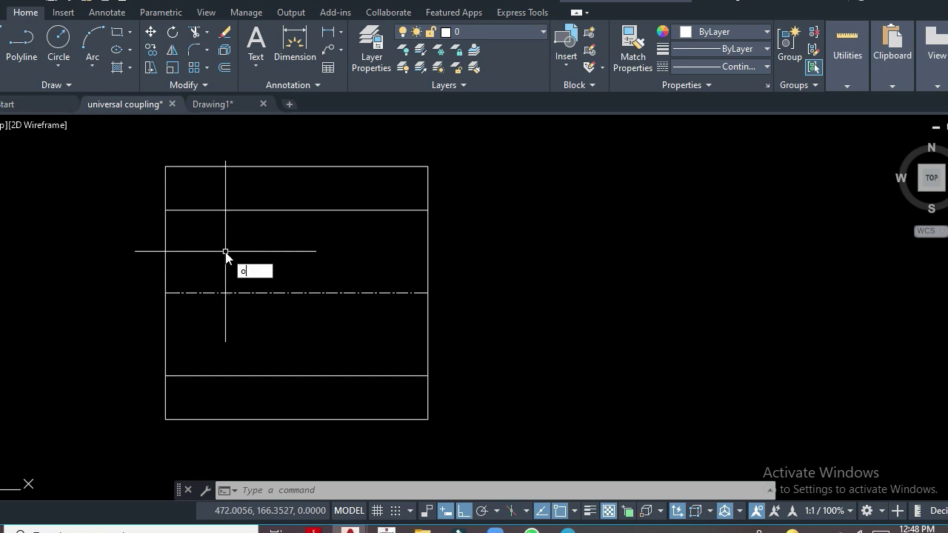
Step: Offset the left edge 56 inward, then offset that line a further 30 right
{"action": "key", "text": "Return"}
{"action": "type", "text": "56"}
{"action": "key", "text": "Return"}
{"action": "left_click", "coordinate": [166, 237]}
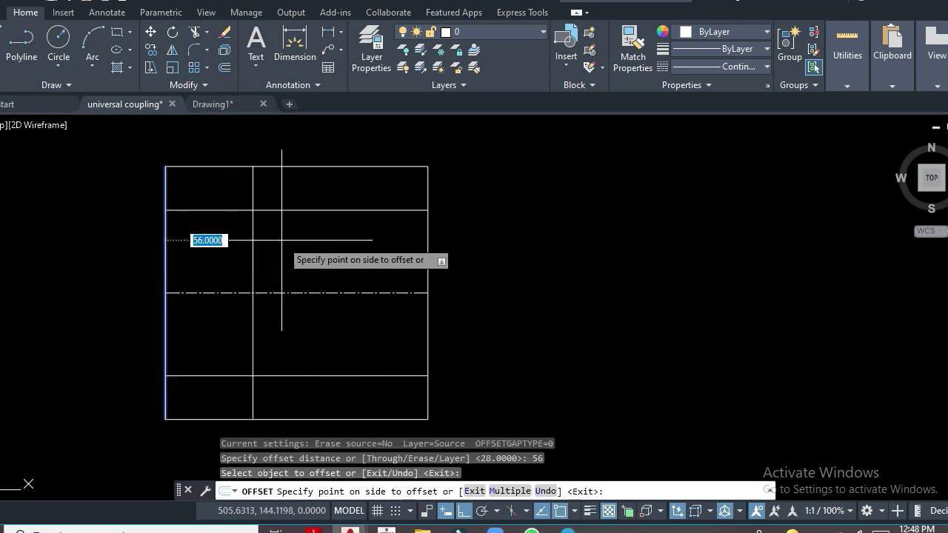
{"action": "left_click", "coordinate": [281, 239]}
{"action": "key", "text": "Return"}
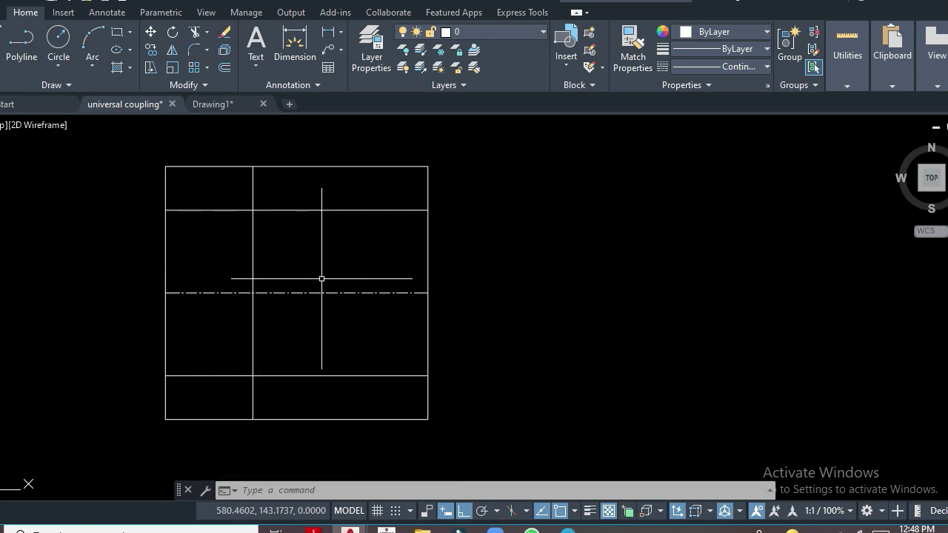
{"action": "type", "text": "o"}
{"action": "key", "text": "Return"}
{"action": "type", "text": "30"}
{"action": "key", "text": "Return"}
{"action": "left_click", "coordinate": [253, 259]}
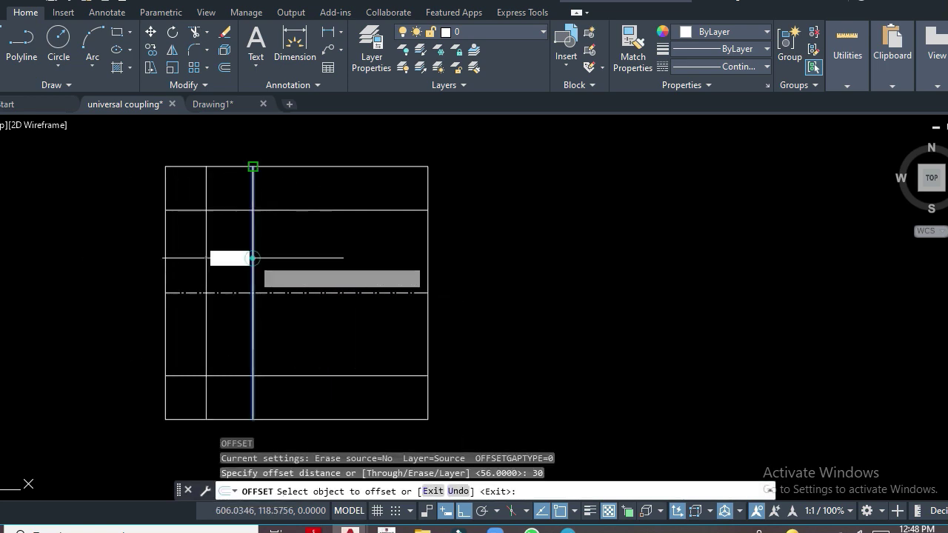
{"action": "left_click", "coordinate": [317, 258]}
{"action": "key", "text": "Escape"}
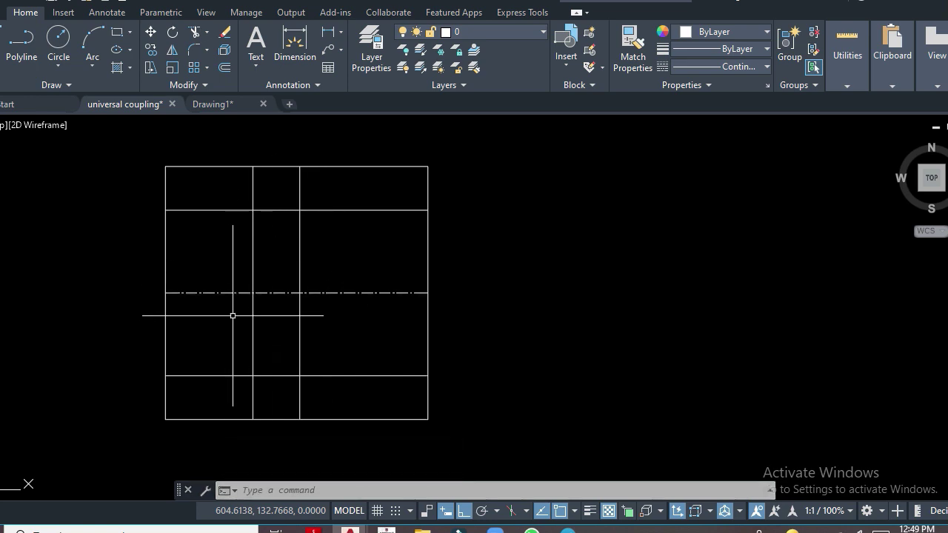
Step: Draw a line 44 up from the centre line on the left edge, then across right
{"action": "key", "text": "Return"}
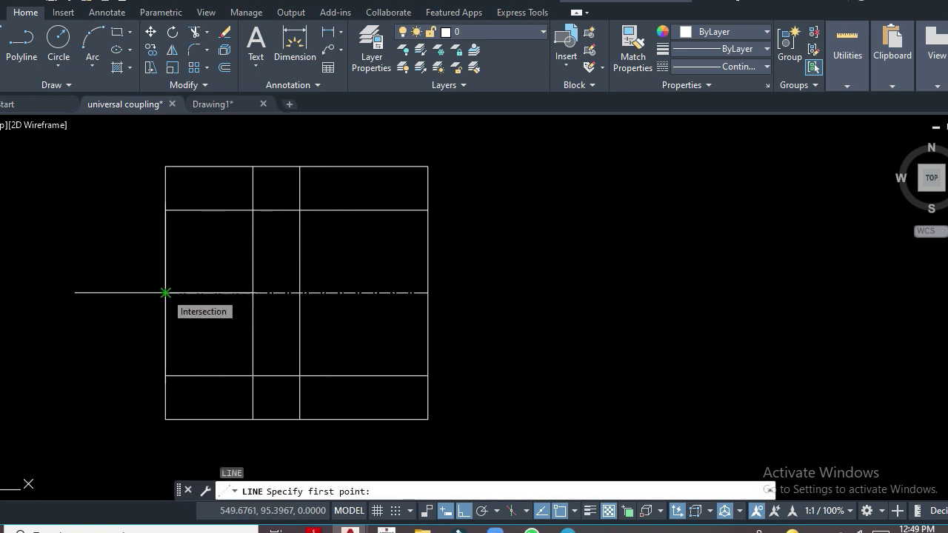
{"action": "left_click", "coordinate": [165, 293]}
{"action": "type", "text": "44"}
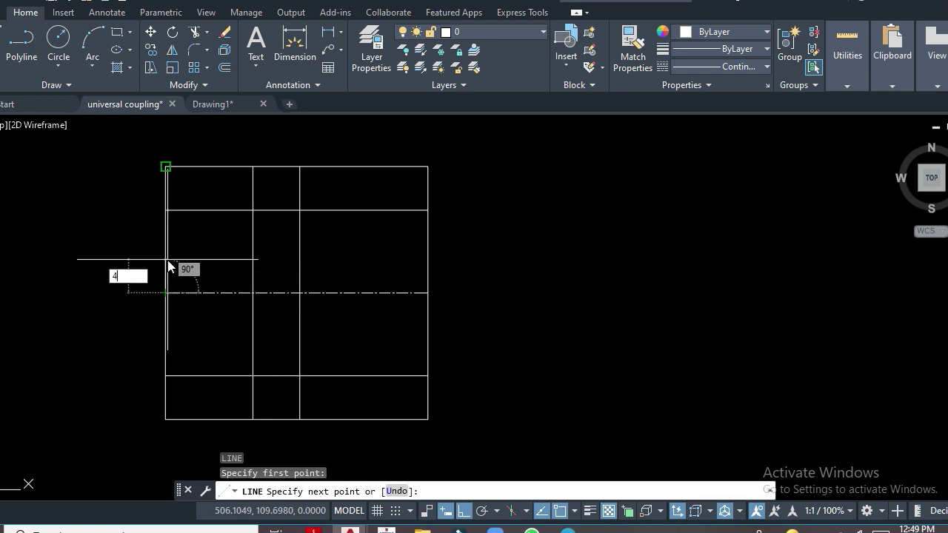
{"action": "key", "text": "Return"}
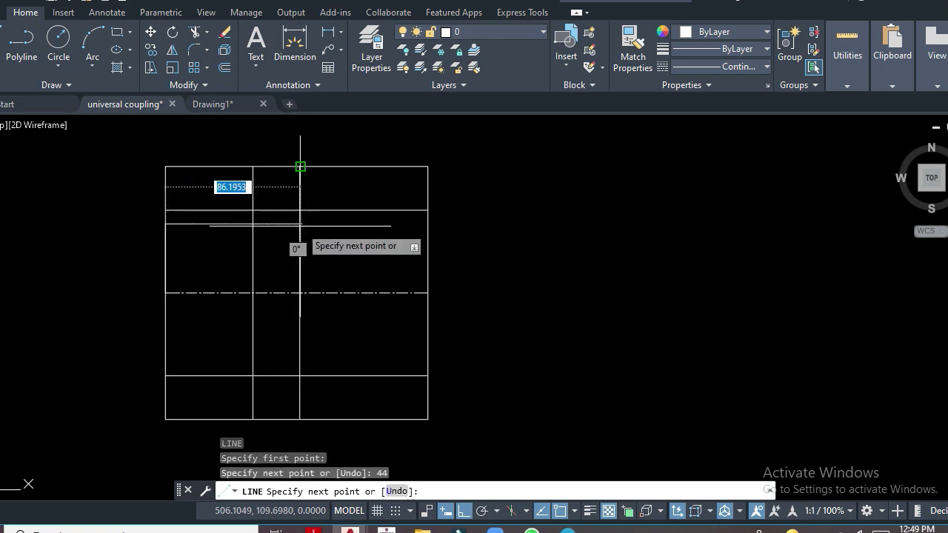
{"action": "left_click", "coordinate": [316, 231]}
{"action": "key", "text": "Return"}
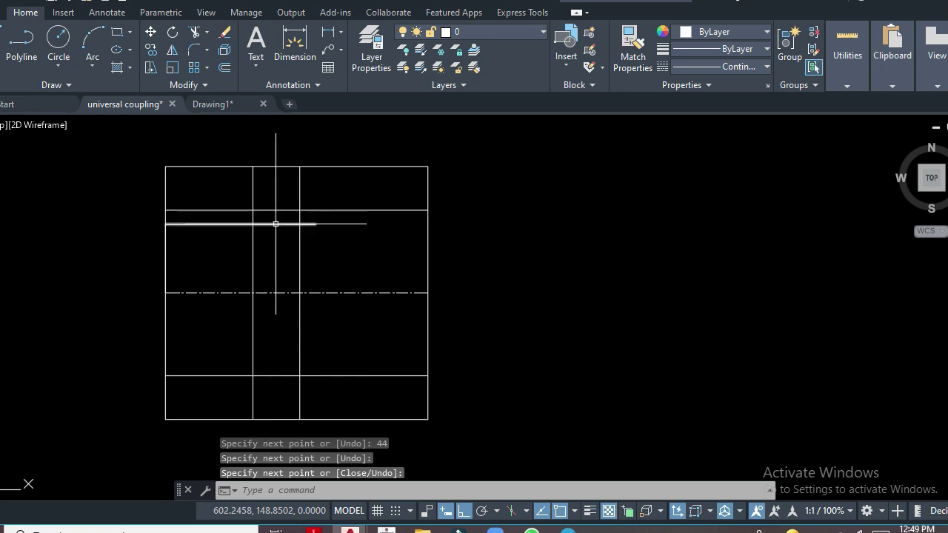
Step: Offset the new horizontal line 88 units downward
{"action": "type", "text": "o"}
{"action": "key", "text": "Return"}
{"action": "type", "text": "88"}
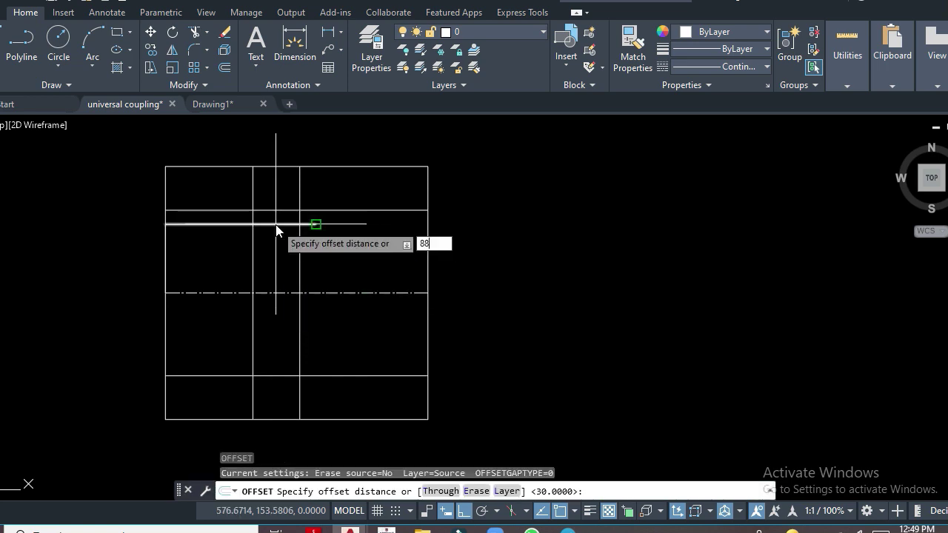
{"action": "key", "text": "Return"}
{"action": "left_click", "coordinate": [275, 223]}
{"action": "left_click", "coordinate": [278, 324]}
{"action": "key", "text": "Return"}
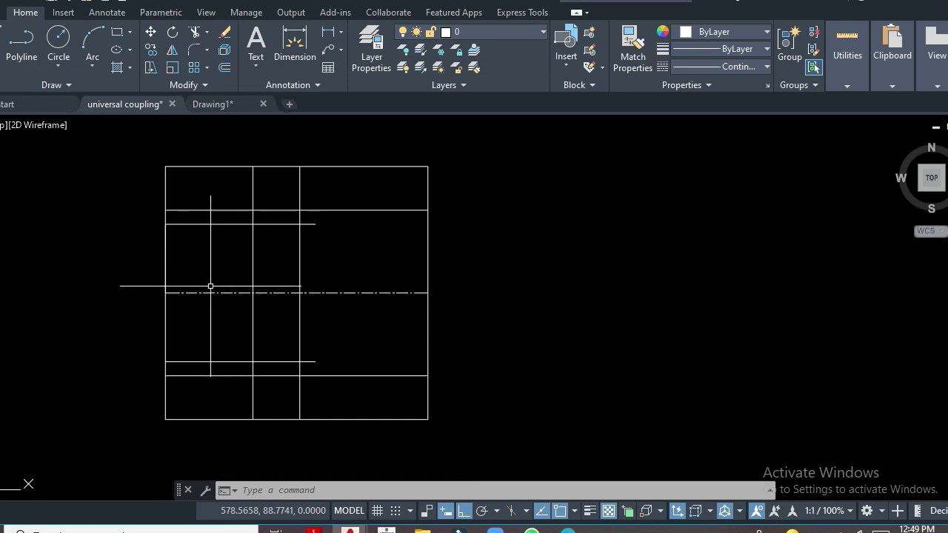
Step: Draw a line 25 up from the left edge on the centre line, then across right
{"action": "type", "text": "l"}
{"action": "key", "text": "Return"}
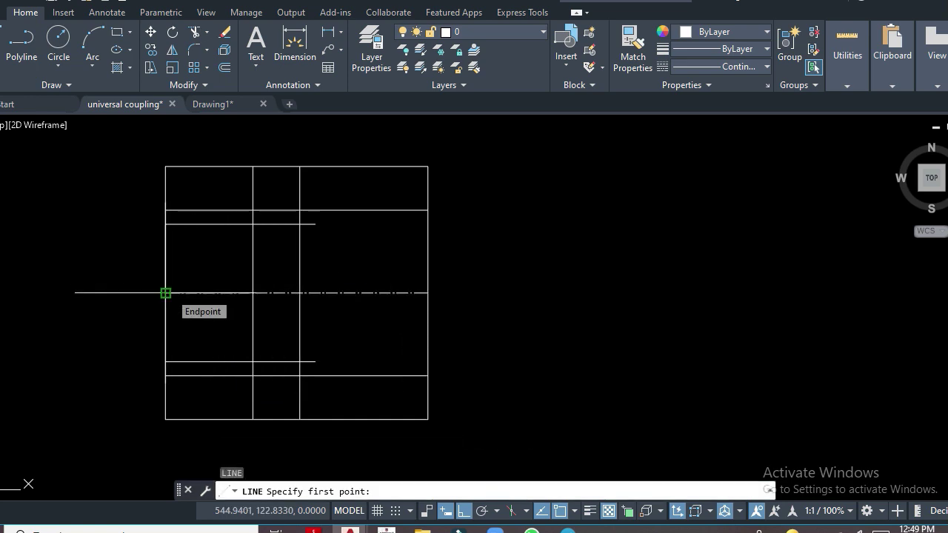
{"action": "left_click", "coordinate": [165, 293]}
{"action": "type", "text": "25"}
{"action": "key", "text": "Return"}
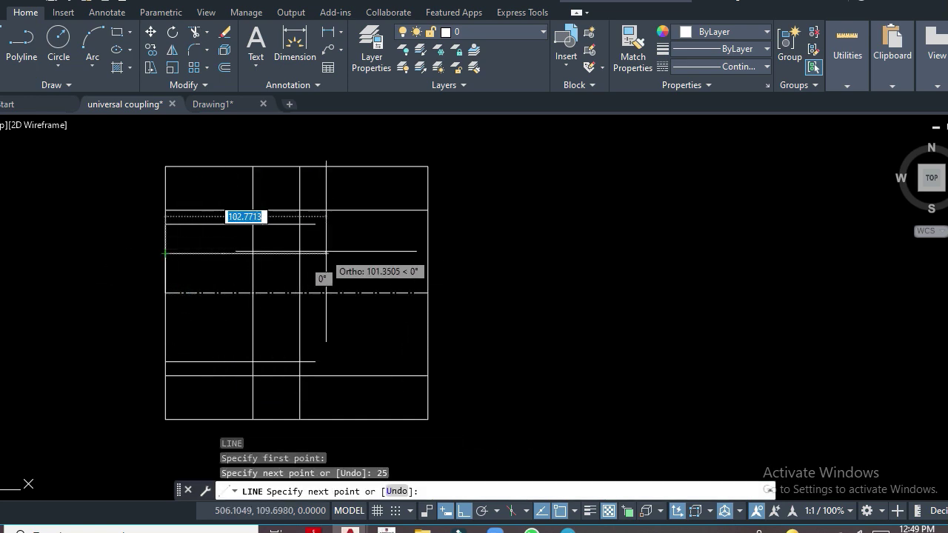
{"action": "left_click", "coordinate": [324, 254]}
{"action": "key", "text": "Return"}
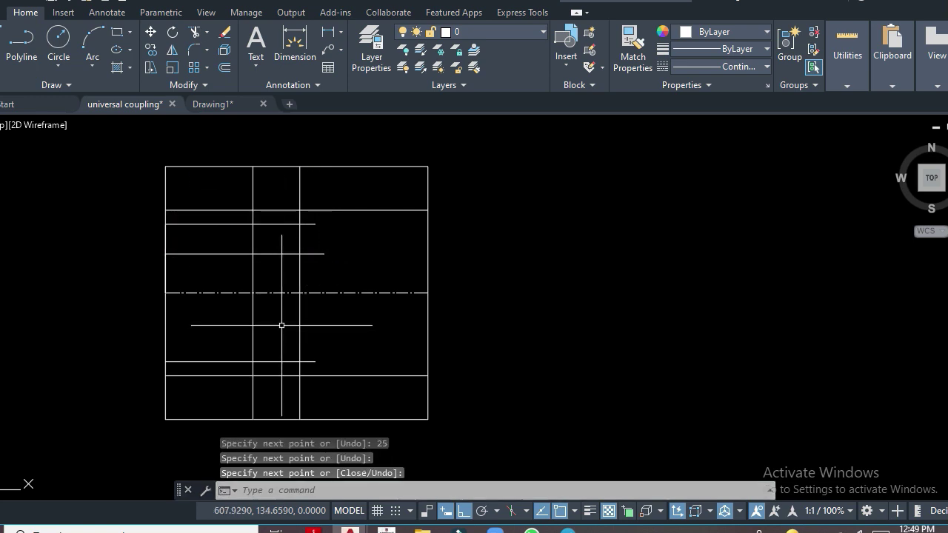
Step: Offset that horizontal line 50 units downward
{"action": "type", "text": "o"}
{"action": "key", "text": "Return"}
{"action": "type", "text": "50"}
{"action": "key", "text": "Return"}
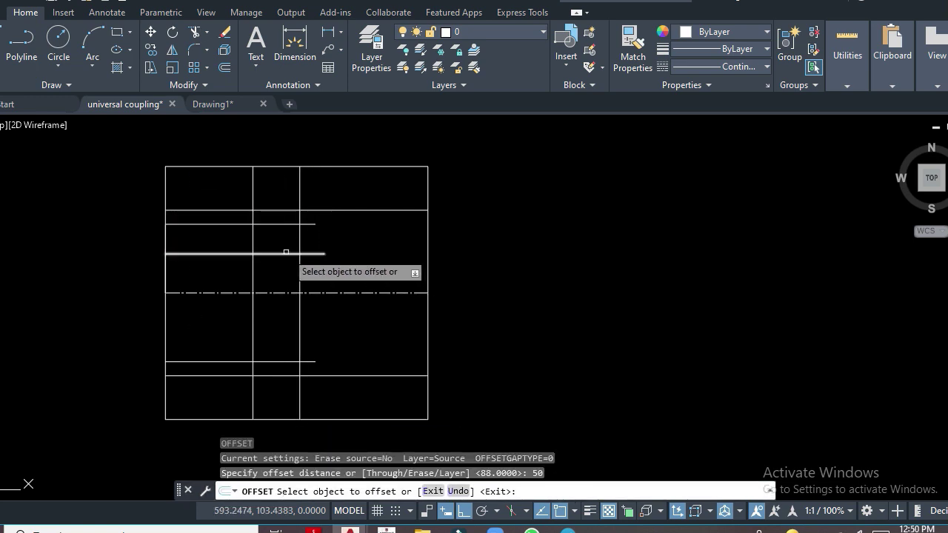
{"action": "left_click", "coordinate": [286, 254]}
{"action": "left_click", "coordinate": [304, 307]}
{"action": "key", "text": "Return"}
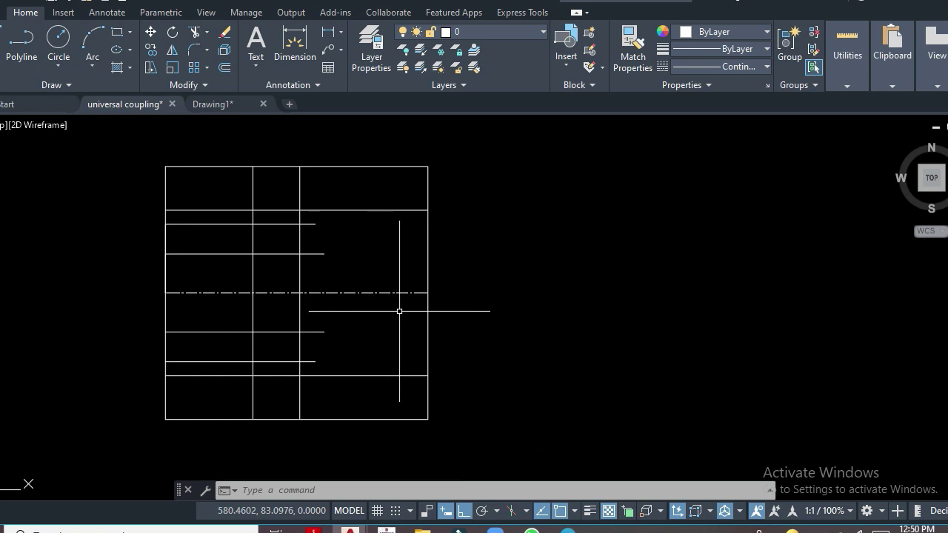
Step: Fence-trim the excess construction lines around the inner verticals and top edge
{"action": "type", "text": "tr"}
{"action": "key", "text": "Return"}
{"action": "left_click_drag", "start_coordinate": [276, 194], "coordinate": [328, 185]}
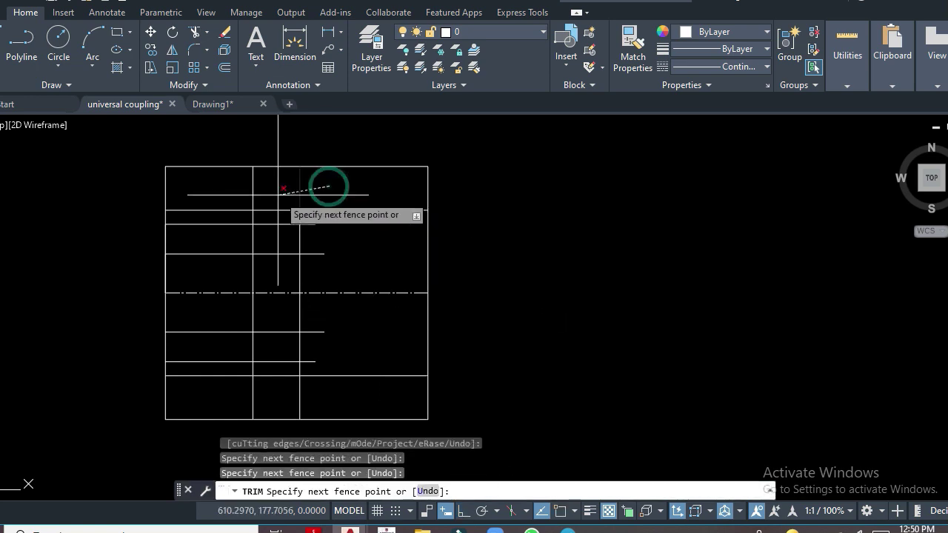
{"action": "left_click_drag", "start_coordinate": [329, 376], "coordinate": [277, 402]}
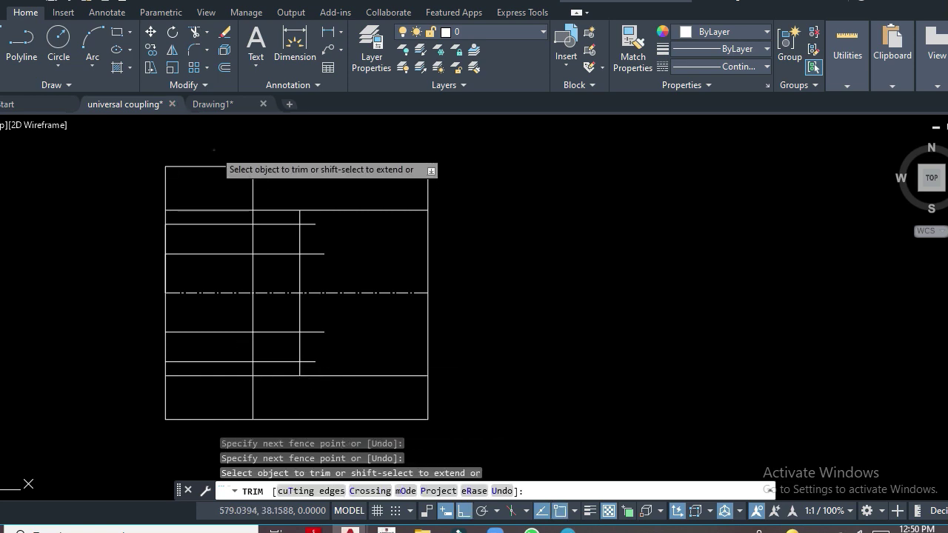
{"action": "mouse_move", "coordinate": [202, 141]}
{"action": "left_mouse_down"}
{"action": "mouse_move", "coordinate": [208, 193]}
{"action": "mouse_move", "coordinate": [144, 186]}
{"action": "left_mouse_up"}
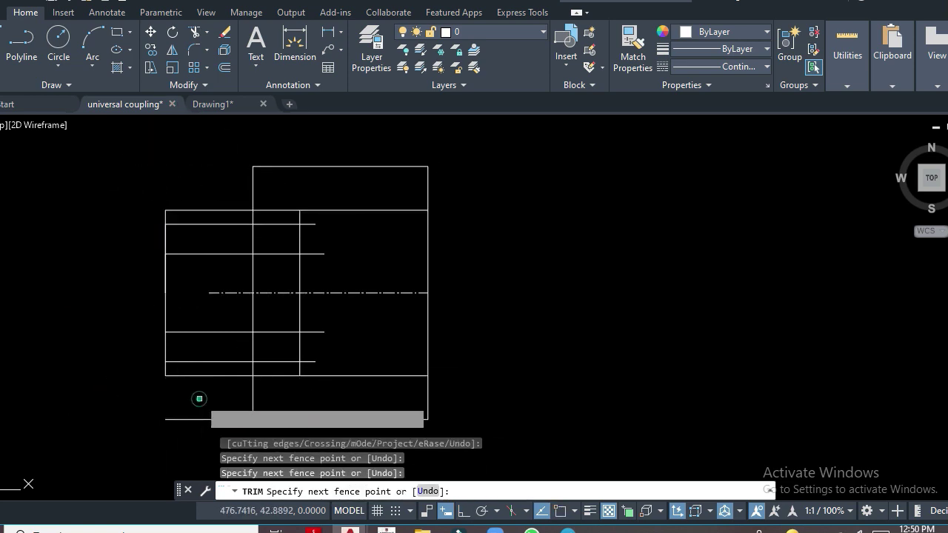
{"action": "mouse_move", "coordinate": [197, 398]}
{"action": "left_mouse_down"}
{"action": "mouse_move", "coordinate": [196, 424]}
{"action": "mouse_move", "coordinate": [286, 201]}
{"action": "mouse_move", "coordinate": [275, 218]}
{"action": "left_mouse_up"}
{"action": "key", "text": "Escape"}
{"action": "key", "text": "Return"}
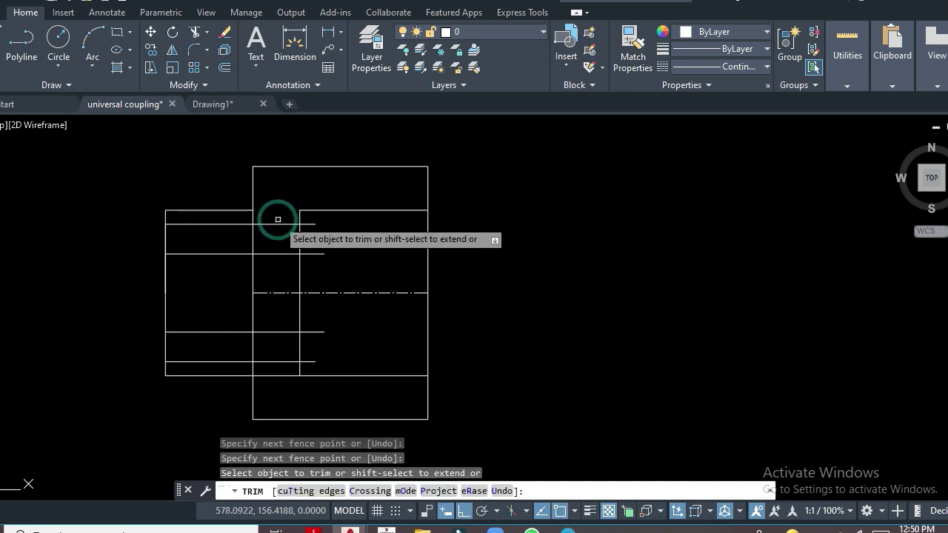
{"action": "left_click_drag", "start_coordinate": [271, 392], "coordinate": [314, 307]}
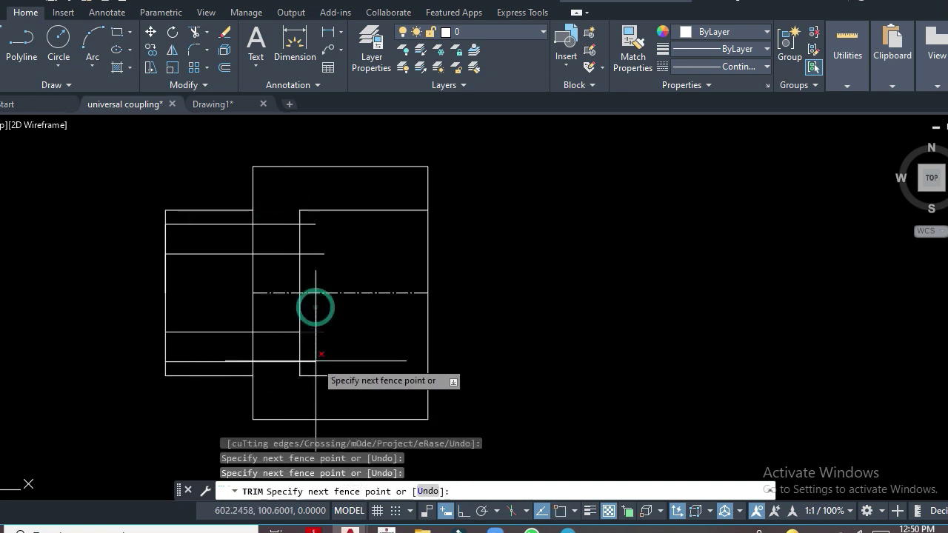
{"action": "left_click_drag", "start_coordinate": [318, 259], "coordinate": [313, 219]}
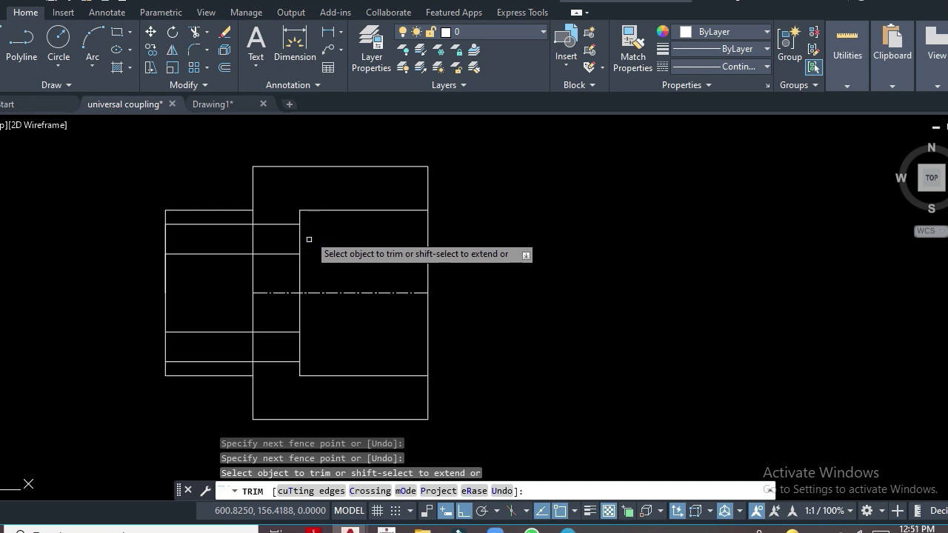
Step: Trim the remaining stubs and right-edge segments into the stepped flange outline
{"action": "left_click", "coordinate": [235, 208]}
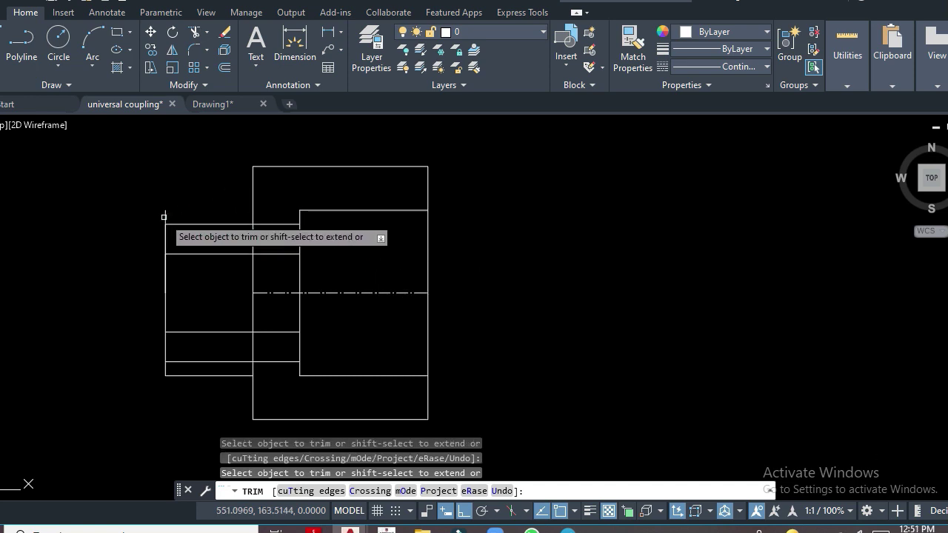
{"action": "left_click", "coordinate": [165, 217]}
{"action": "left_click", "coordinate": [189, 374]}
{"action": "left_click", "coordinate": [164, 369]}
{"action": "left_click", "coordinate": [163, 373]}
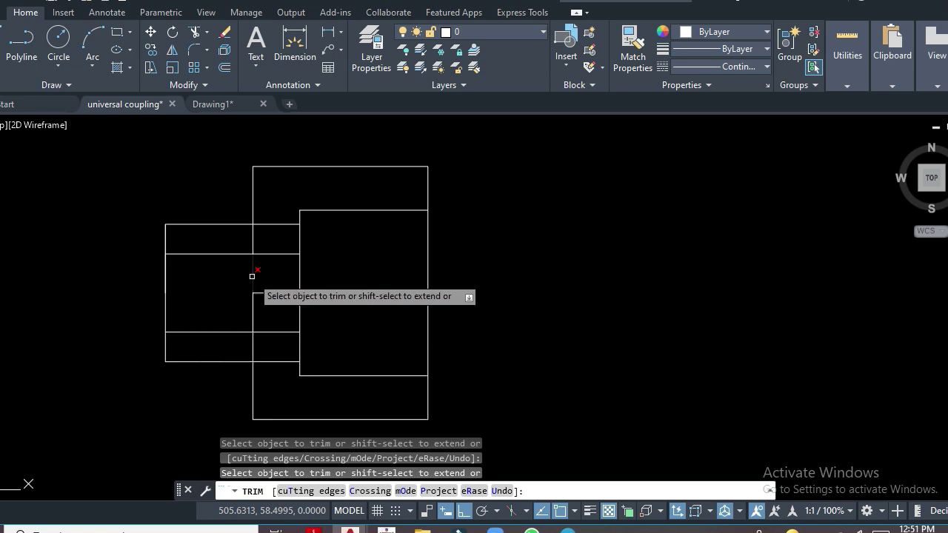
{"action": "left_click", "coordinate": [253, 311]}
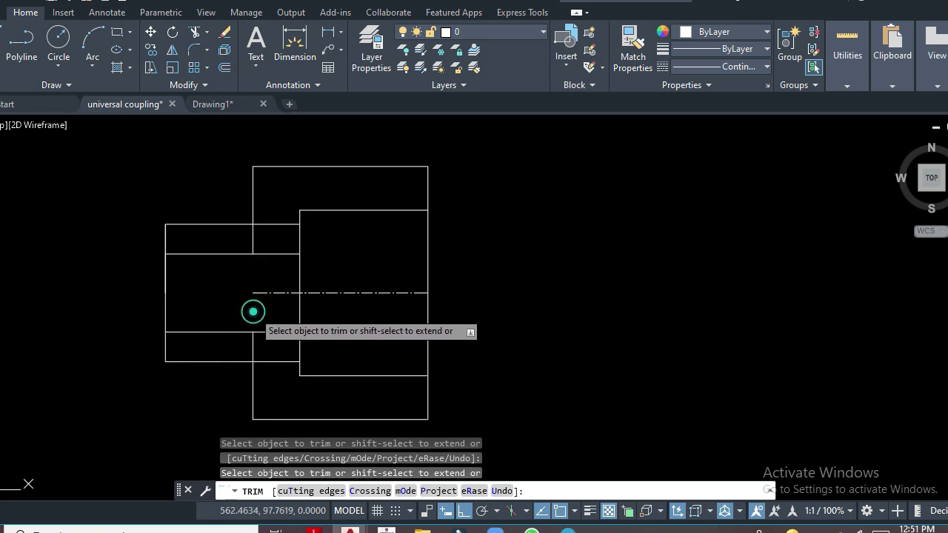
{"action": "left_click", "coordinate": [253, 349]}
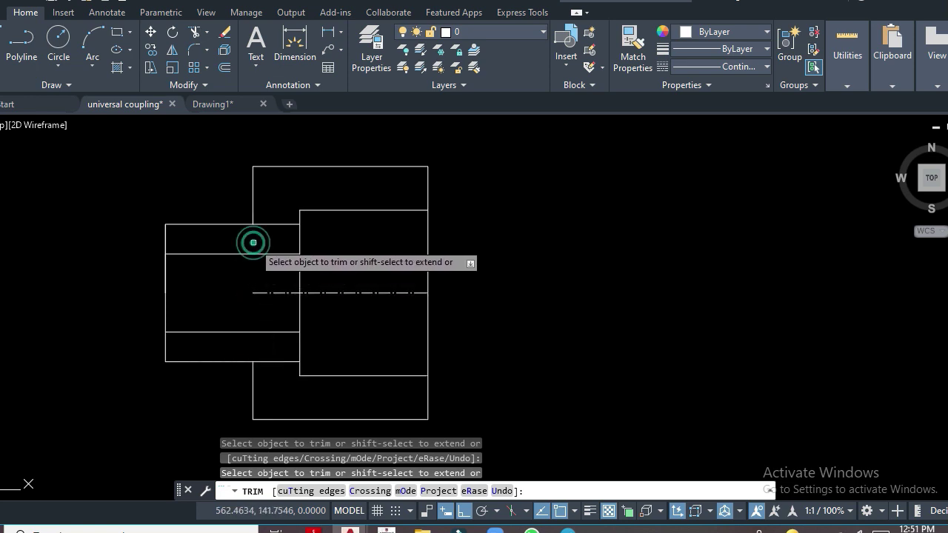
{"action": "left_click", "coordinate": [281, 224]}
{"action": "left_click", "coordinate": [280, 363]}
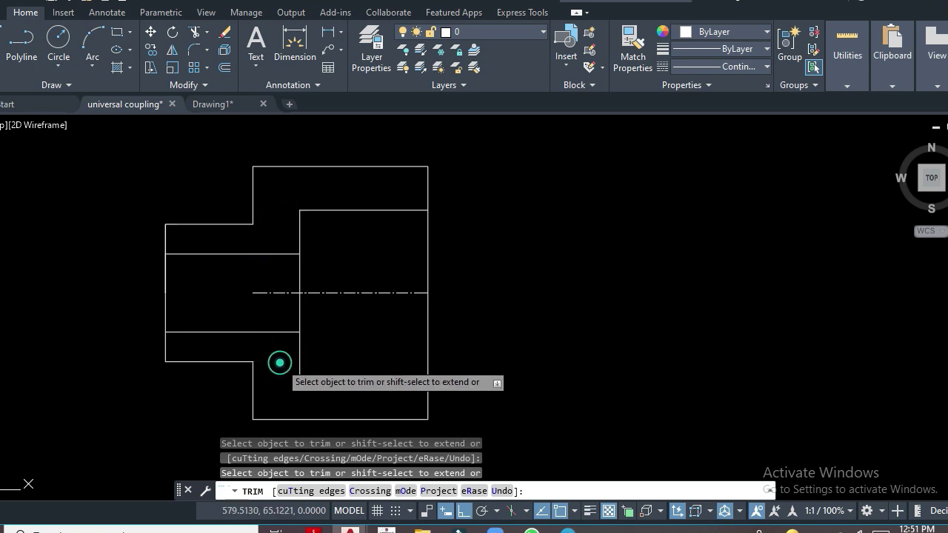
{"action": "left_click_drag", "start_coordinate": [398, 269], "coordinate": [430, 243]}
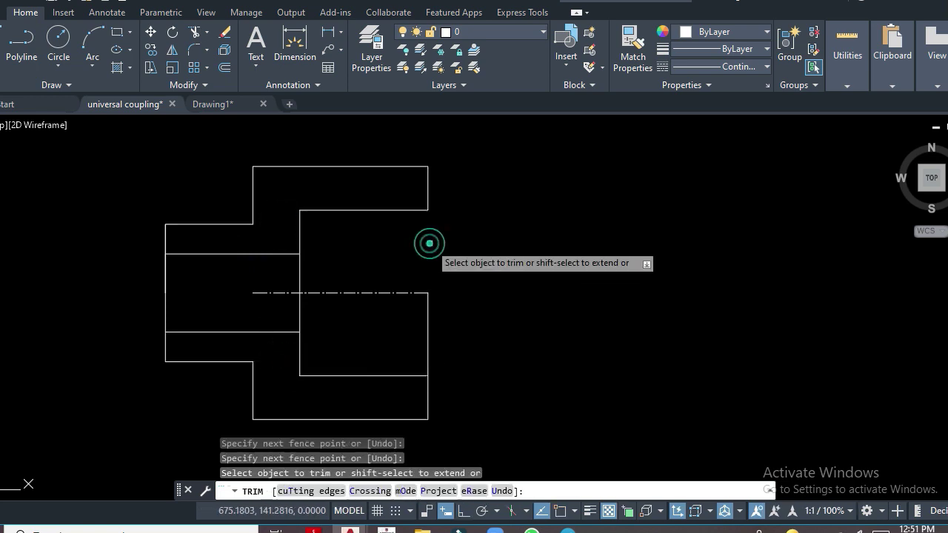
{"action": "left_click", "coordinate": [428, 340]}
{"action": "key", "text": "Return"}
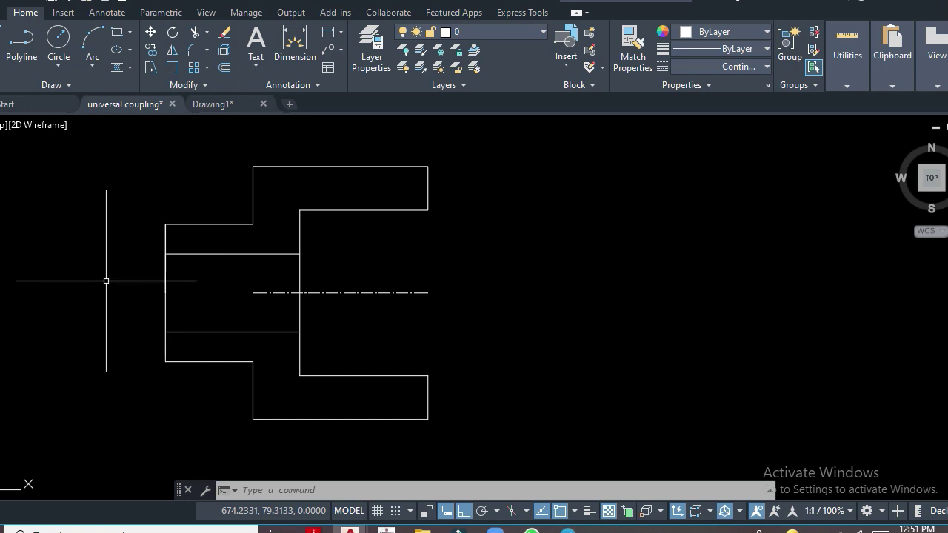
{"action": "type", "text": "l"}
Step: Draw the left step: 20 units left, 50 down, and back to the profile
{"action": "key", "text": "Return"}
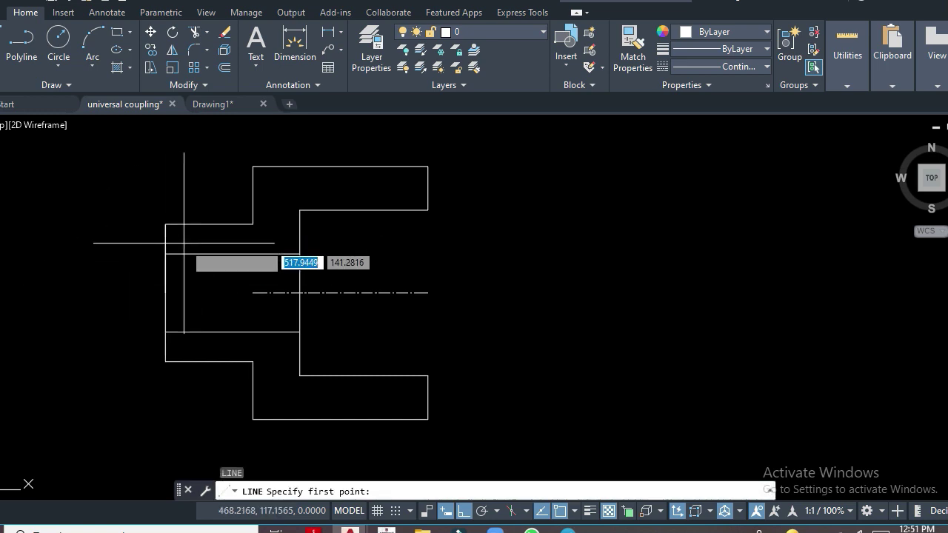
{"action": "left_click", "coordinate": [165, 254]}
{"action": "type", "text": "20"}
{"action": "key", "text": "Return"}
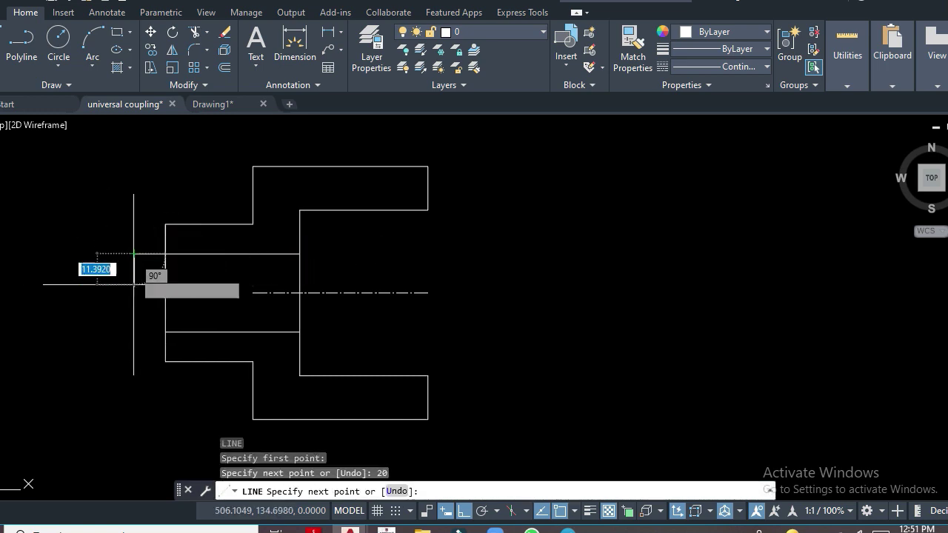
{"action": "type", "text": "50"}
{"action": "key", "text": "Return"}
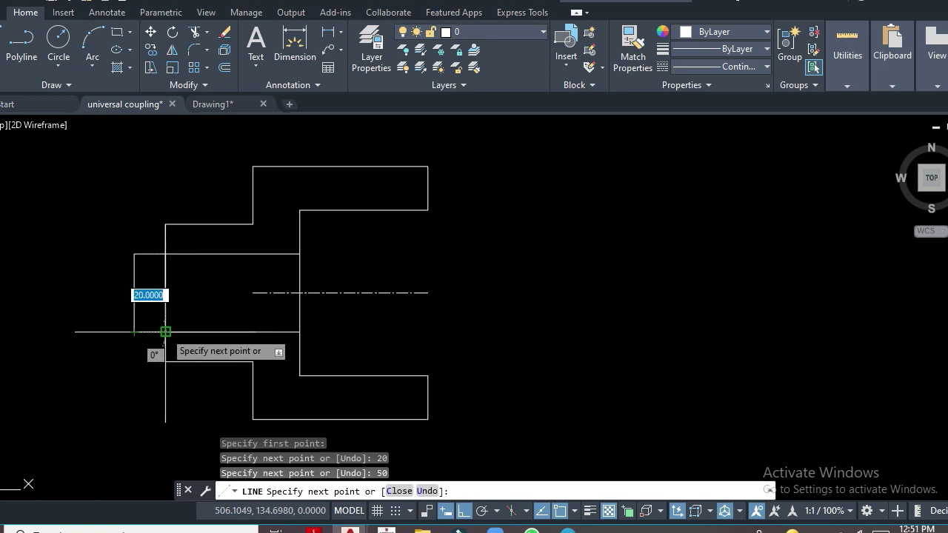
{"action": "left_click", "coordinate": [165, 330]}
{"action": "key", "text": "Return"}
Step: Trim the construction lines crossing the new left step
{"action": "key", "text": "Return"}
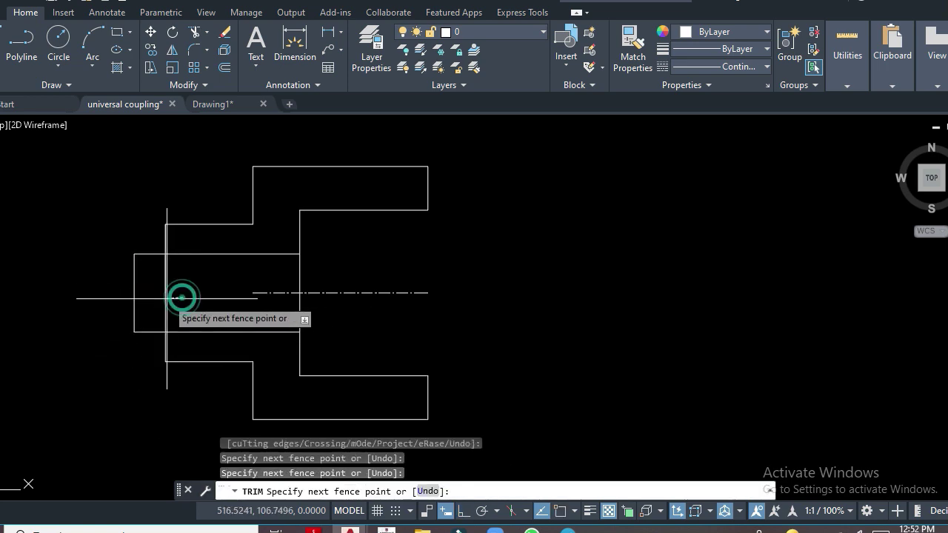
{"action": "left_click_drag", "start_coordinate": [180, 297], "coordinate": [156, 299]}
{"action": "left_click_drag", "start_coordinate": [154, 265], "coordinate": [147, 273]}
{"action": "key", "text": "Return"}
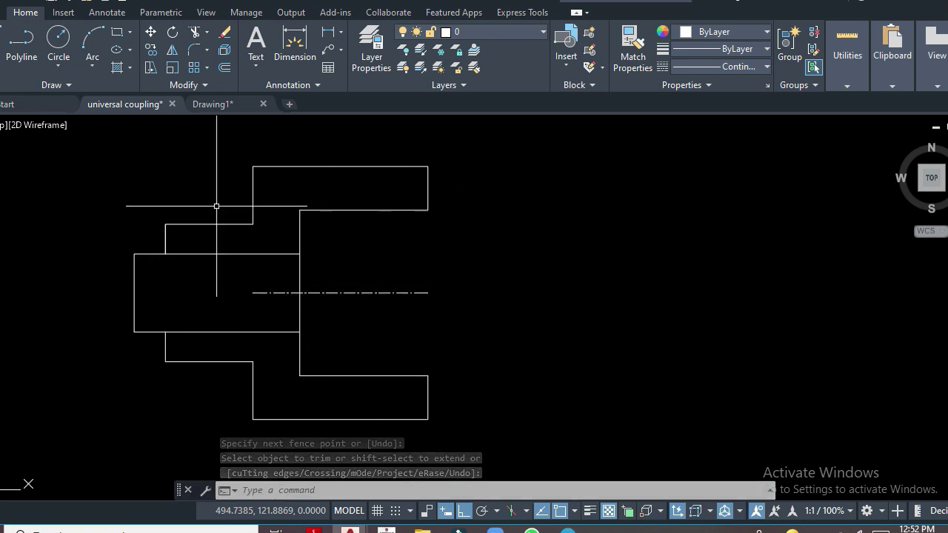
{"action": "left_click", "coordinate": [134, 106]}
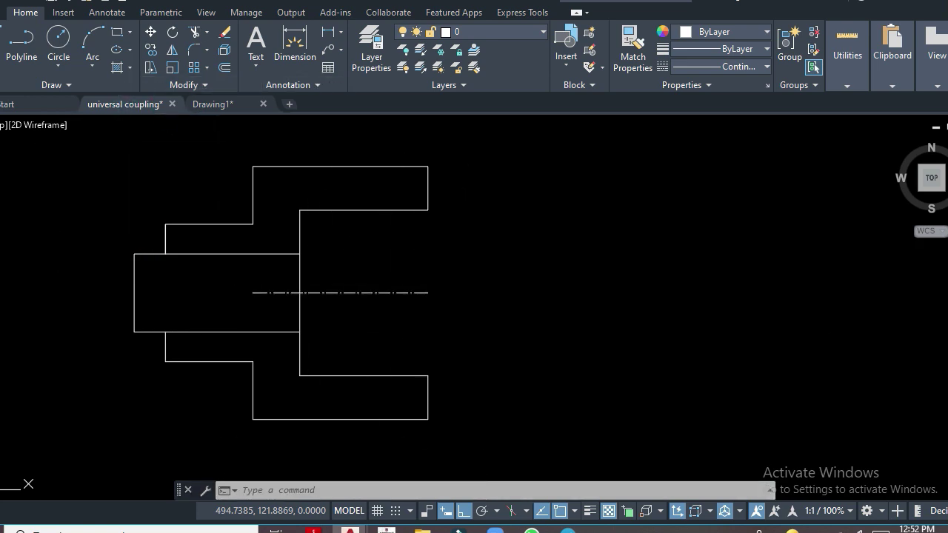
{"action": "type", "text": "p"}
{"action": "key", "text": "Return"}
Step: Check the reference assembly, then offset the left step's top and side lines by 5
{"action": "mouse_move", "coordinate": [289, 318]}
{"action": "left_mouse_down"}
{"action": "mouse_move", "coordinate": [163, 284]}
{"action": "mouse_move", "coordinate": [901, 289]}
{"action": "left_mouse_up"}
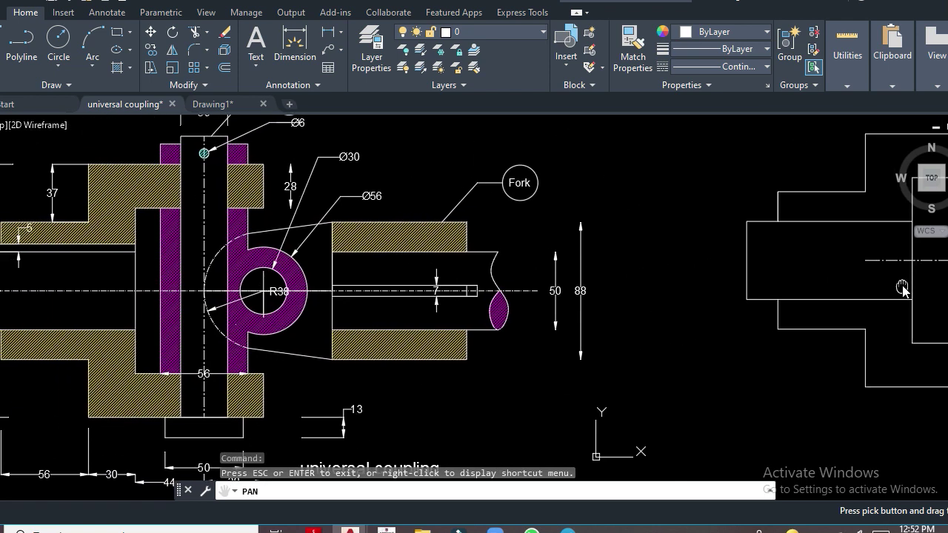
{"action": "mouse_move", "coordinate": [458, 302]}
{"action": "left_mouse_down"}
{"action": "mouse_move", "coordinate": [249, 313]}
{"action": "mouse_move", "coordinate": [489, 280]}
{"action": "mouse_move", "coordinate": [318, 318]}
{"action": "left_mouse_up"}
{"action": "right_click", "coordinate": [429, 300]}
{"action": "left_click", "coordinate": [519, 311]}
{"action": "type", "text": "o"}
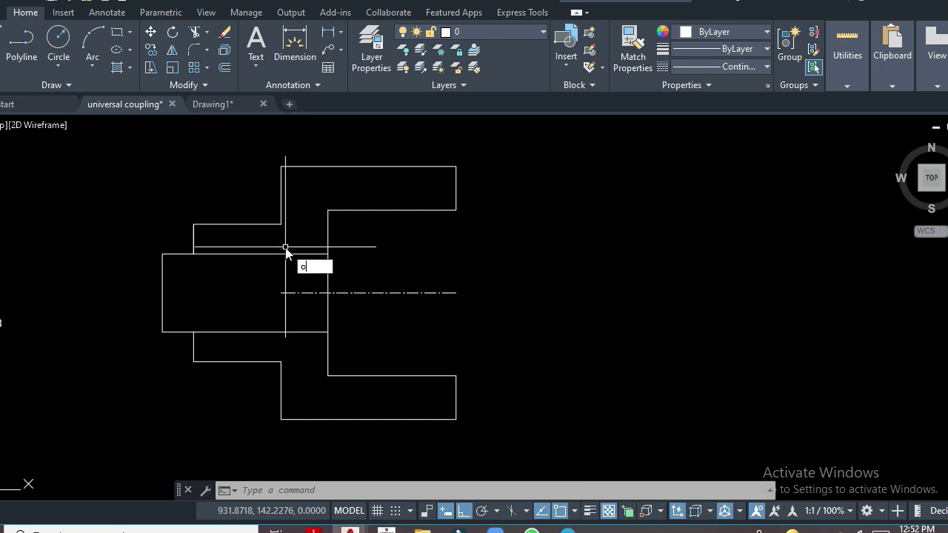
{"action": "key", "text": "Return"}
{"action": "key", "text": "Return"}
{"action": "left_click", "coordinate": [296, 254]}
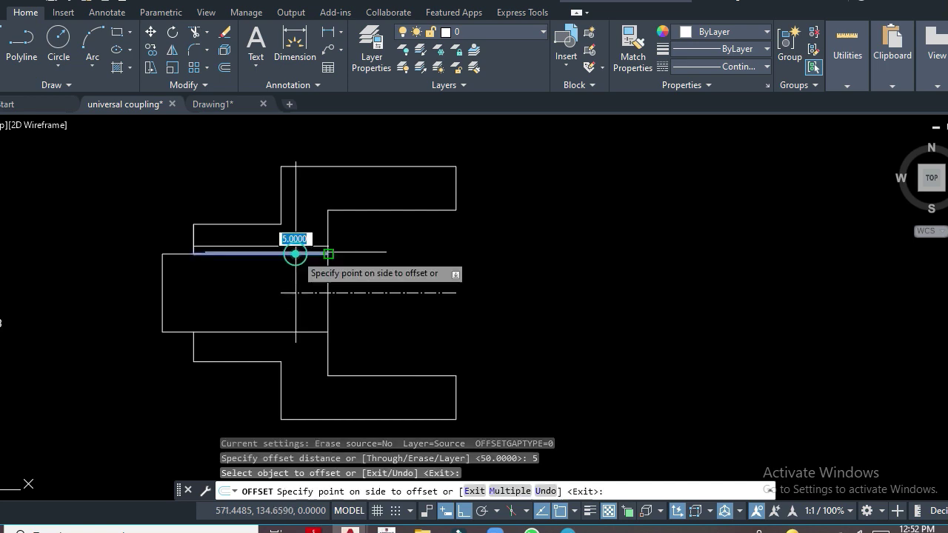
{"action": "left_click", "coordinate": [289, 245]}
{"action": "left_click", "coordinate": [180, 253]}
{"action": "left_click", "coordinate": [178, 247]}
Step: Draw a short vertical line across the new offset at the step's corner
{"action": "key", "text": "Return"}
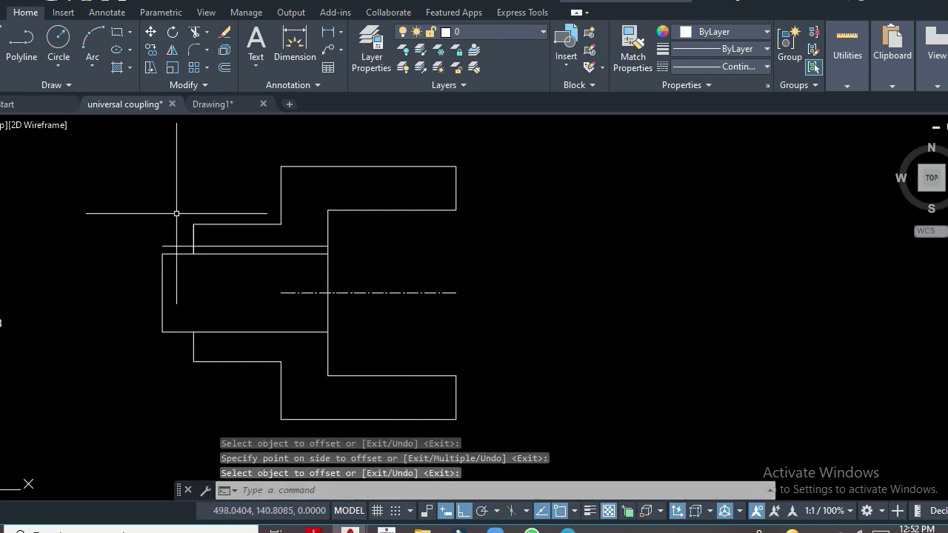
{"action": "type", "text": "l"}
{"action": "key", "text": "Return"}
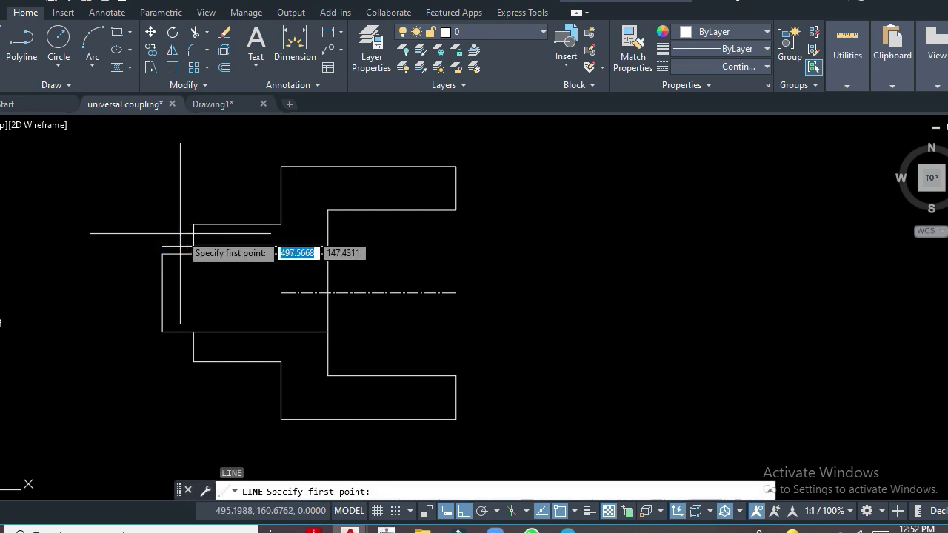
{"action": "left_click", "coordinate": [181, 234]}
{"action": "left_click", "coordinate": [180, 267]}
Step: Trim the excess ends of the short vertical and ledge lines
{"action": "key", "text": "Return"}
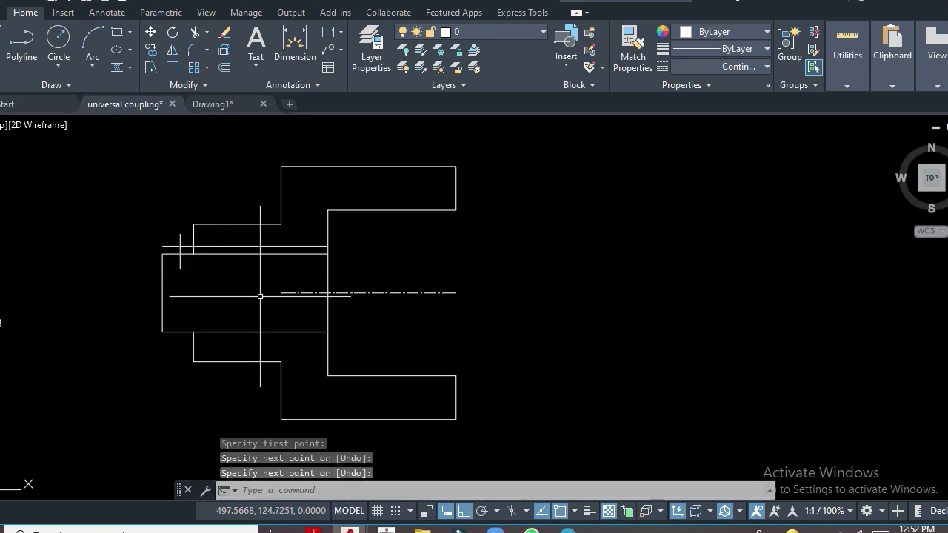
{"action": "type", "text": "tr"}
{"action": "key", "text": "Return"}
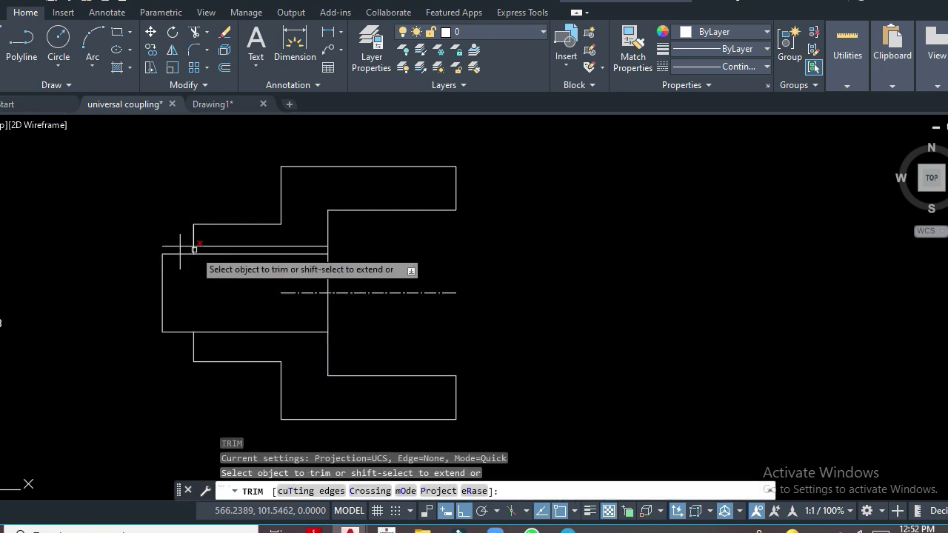
{"action": "left_click", "coordinate": [181, 240]}
{"action": "left_click", "coordinate": [172, 246]}
{"action": "left_click", "coordinate": [182, 263]}
{"action": "scroll", "coordinate": [182, 265], "scroll_direction": "up", "scroll_amount": 4}
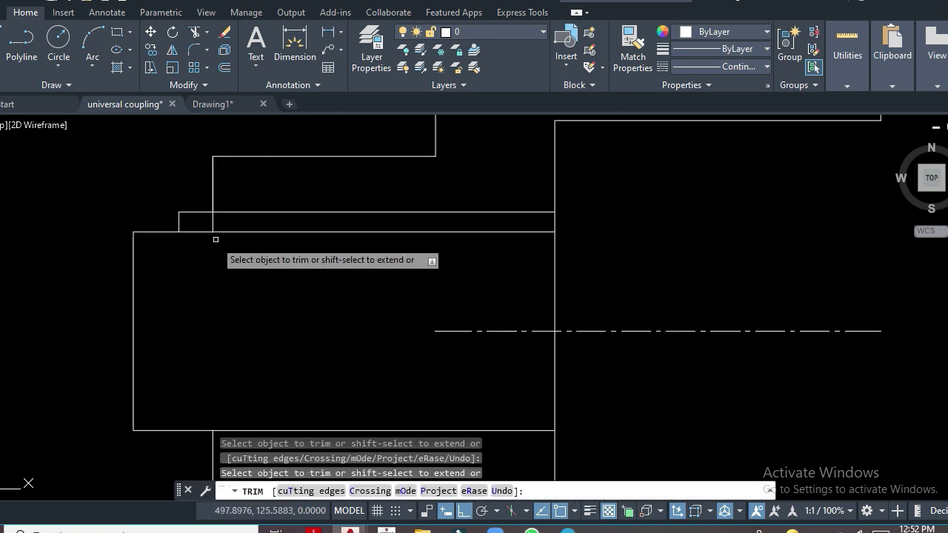
{"action": "scroll", "coordinate": [215, 225], "scroll_direction": "down", "scroll_amount": 2}
{"action": "key", "text": "Return"}
{"action": "scroll", "coordinate": [389, 295], "scroll_direction": "down", "scroll_amount": 2}
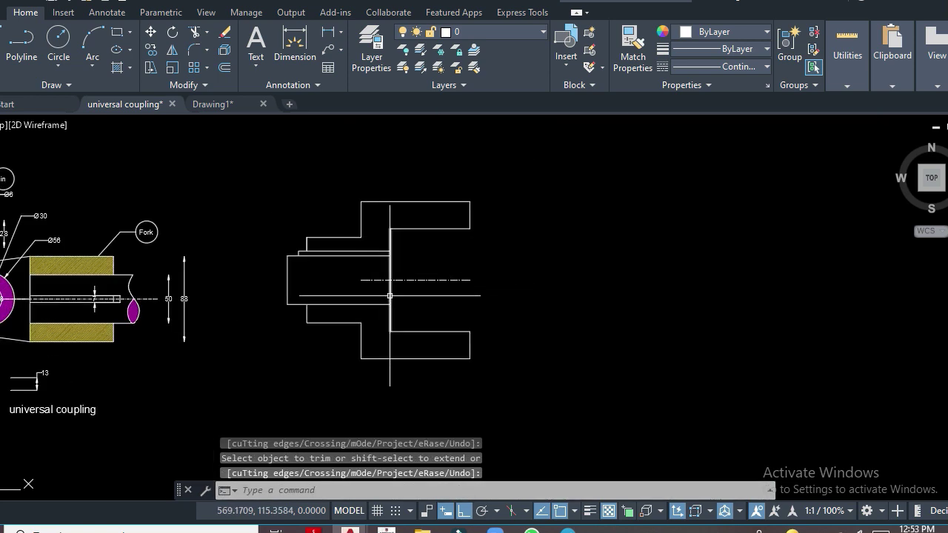
Step: Switch the current linetype to CENTER and draw a vertical line through the side view
{"action": "scroll", "coordinate": [389, 295], "scroll_direction": "down", "scroll_amount": 2}
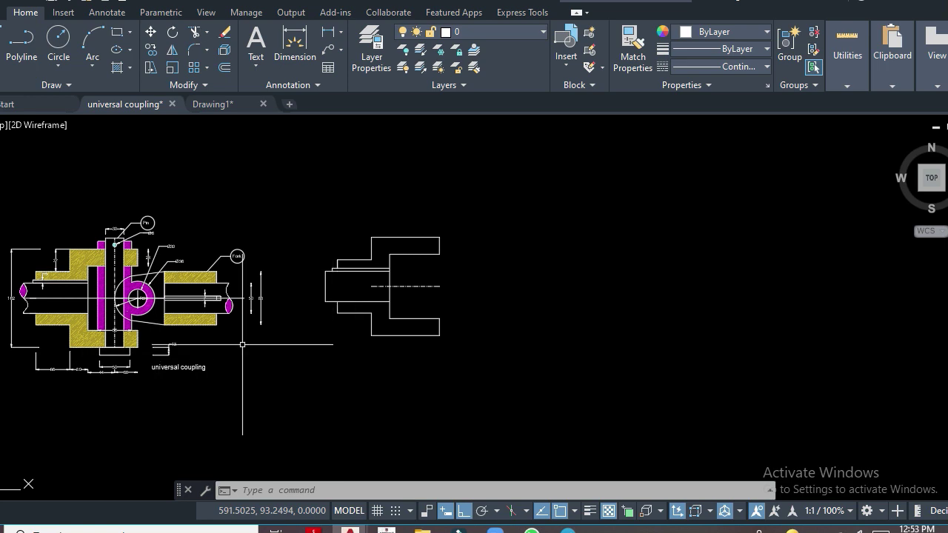
{"action": "scroll", "coordinate": [242, 345], "scroll_direction": "up", "scroll_amount": 2}
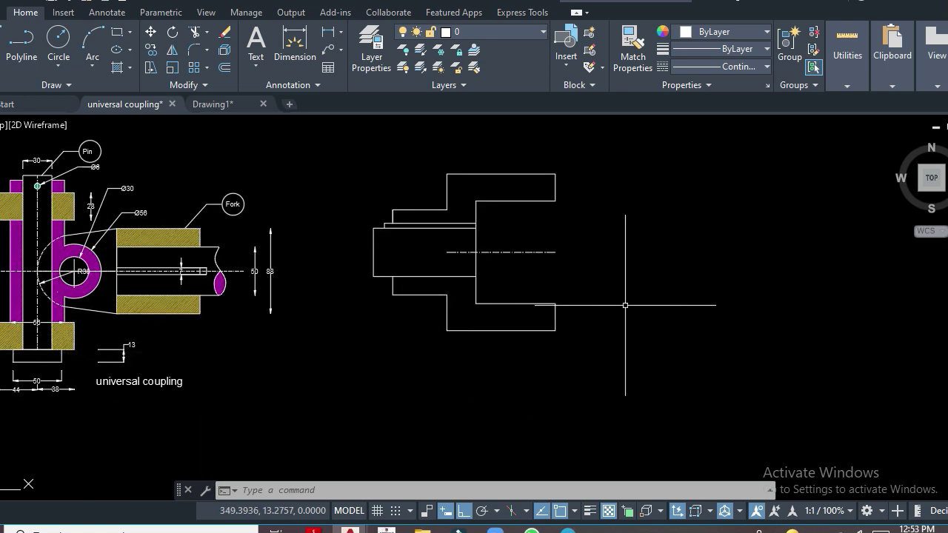
{"action": "left_click", "coordinate": [765, 66]}
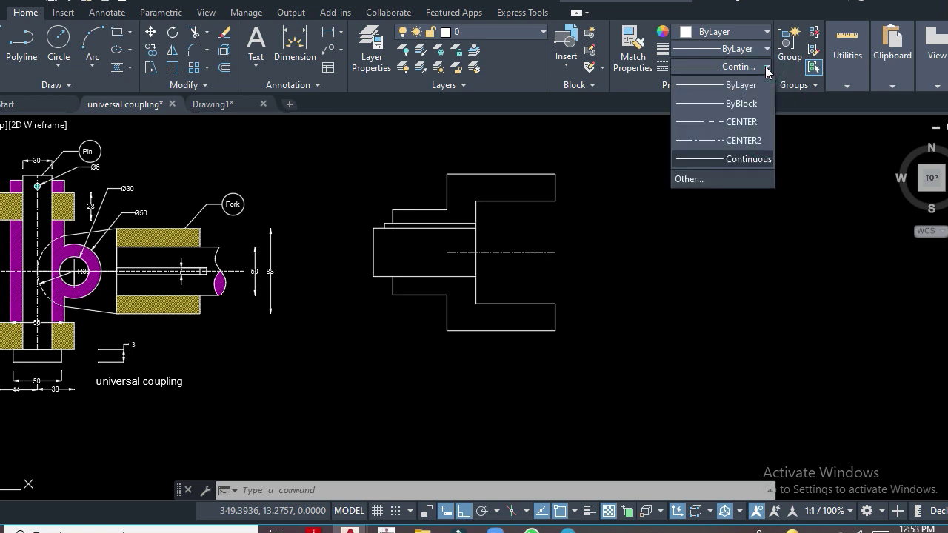
{"action": "left_click", "coordinate": [752, 141]}
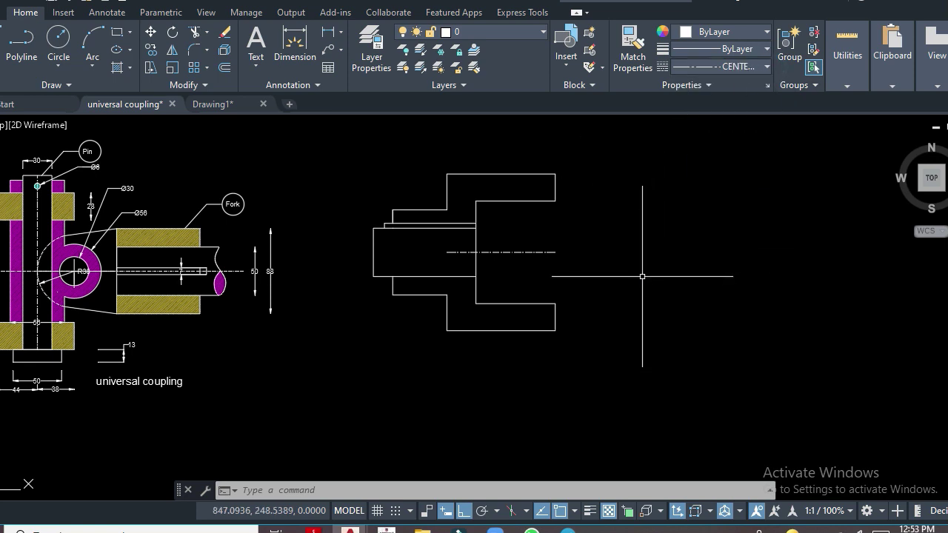
{"action": "type", "text": "l"}
{"action": "key", "text": "Return"}
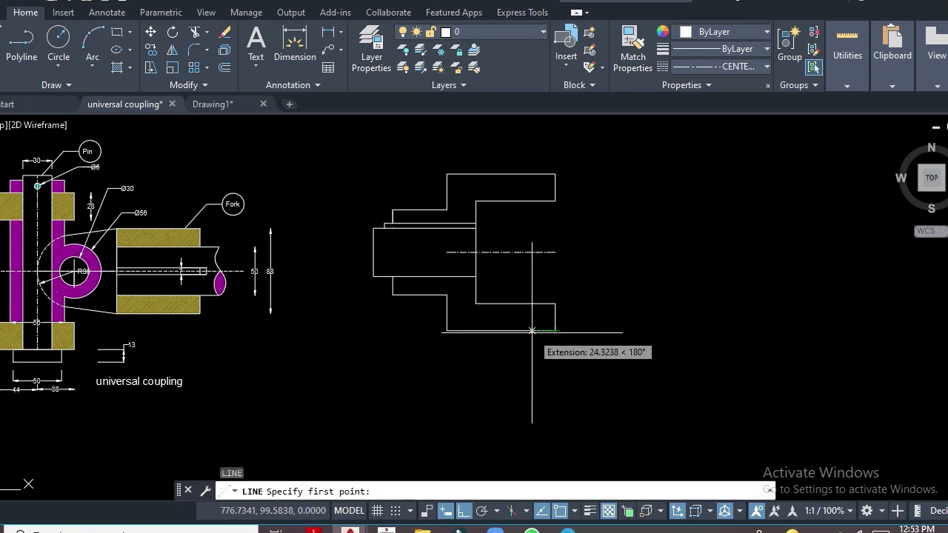
{"action": "type", "text": "38"}
{"action": "key", "text": "Return"}
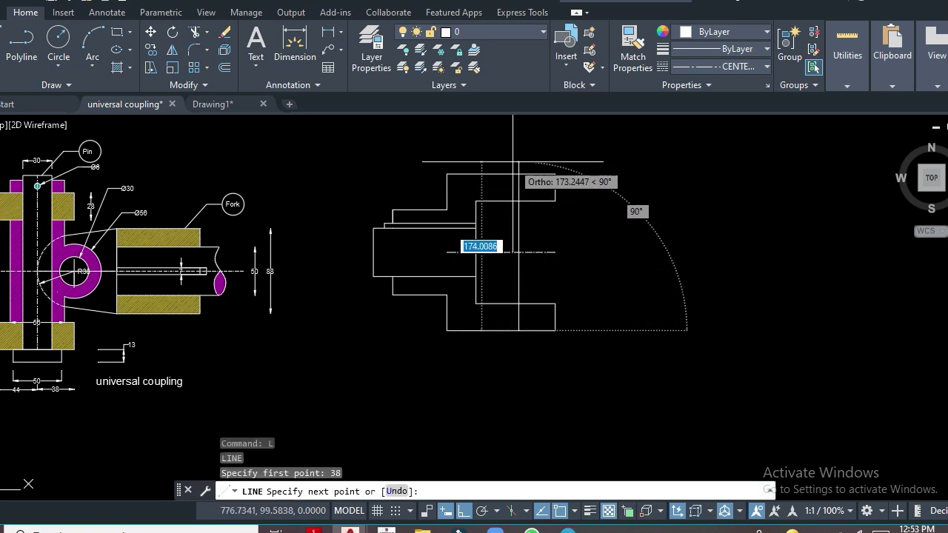
{"action": "left_click", "coordinate": [512, 161]}
{"action": "key", "text": "Return"}
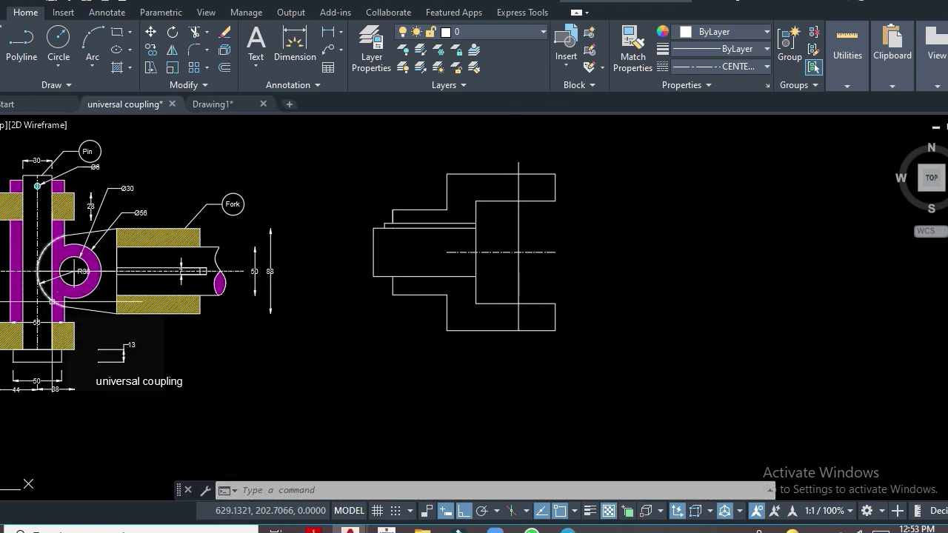
Step: Set the new line's linetype scale to 10 and return the current linetype to Continuous
{"action": "left_click", "coordinate": [519, 229]}
{"action": "right_click", "coordinate": [518, 229]}
{"action": "left_click", "coordinate": [578, 493]}
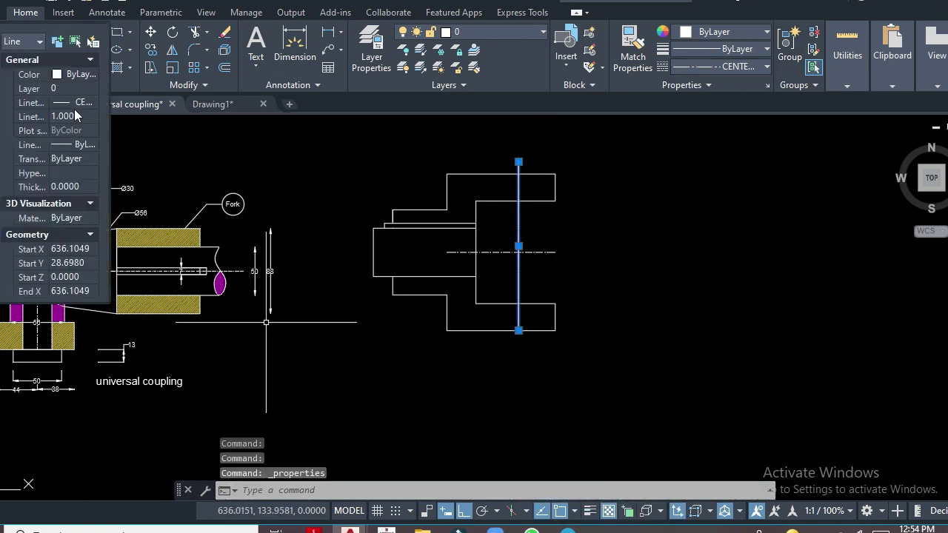
{"action": "key", "text": "Return"}
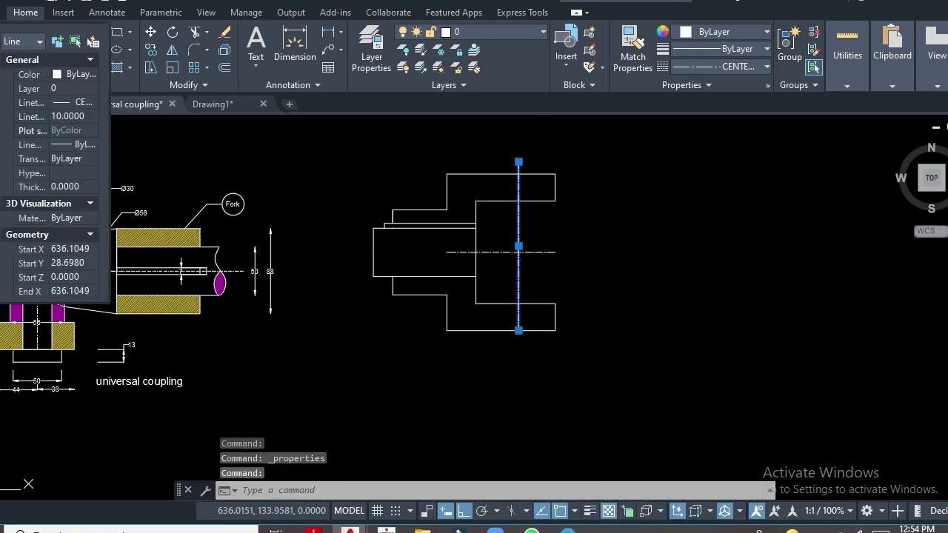
{"action": "key", "text": "Escape"}
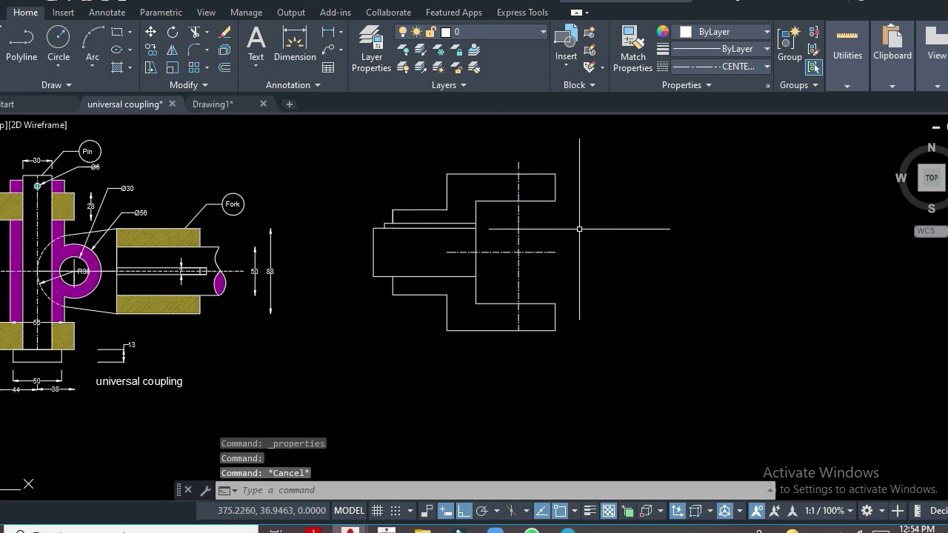
{"action": "left_click", "coordinate": [766, 66]}
{"action": "left_click", "coordinate": [754, 160]}
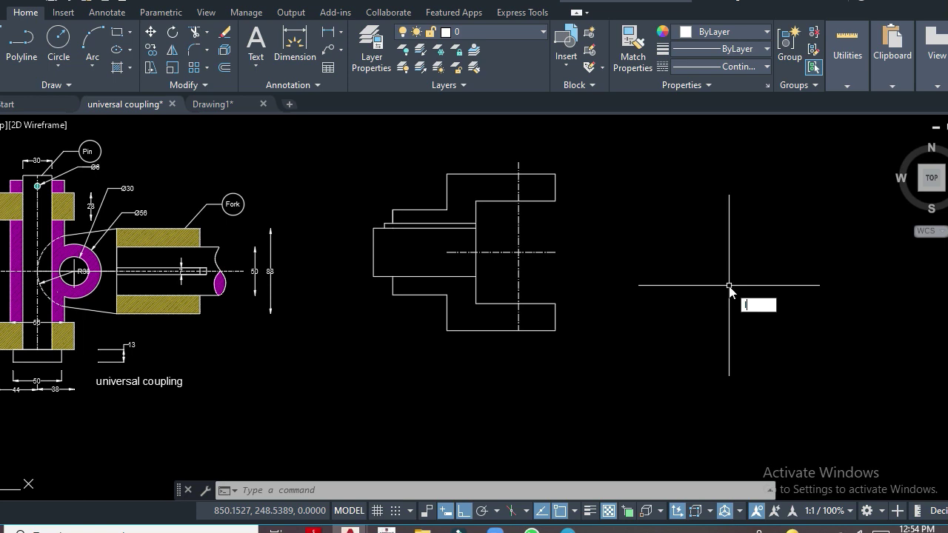
Step: Draw the pin outline from the bottom-centre intersection with segments of 15, 204 and 30 units
{"action": "type", "text": "l"}
{"action": "key", "text": "Return"}
{"action": "left_click", "coordinate": [519, 330]}
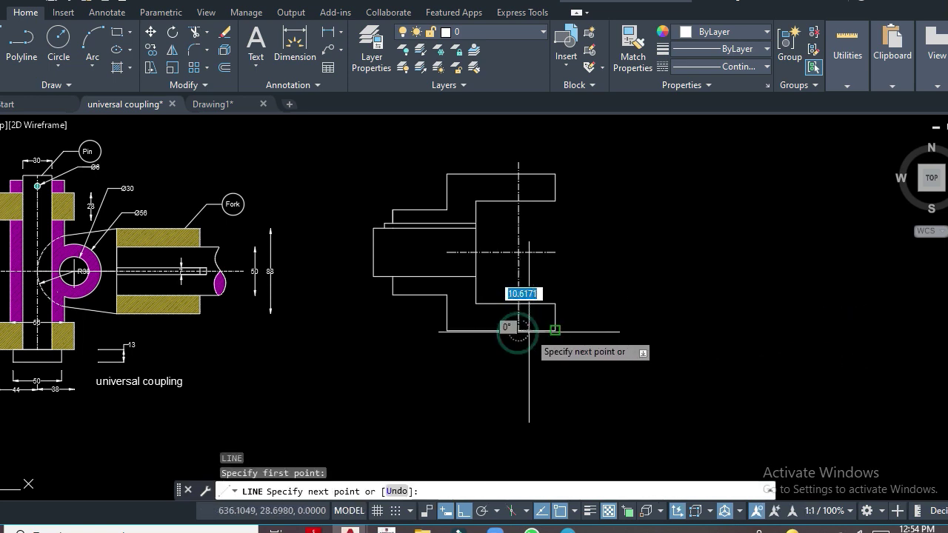
{"action": "key", "text": "Return"}
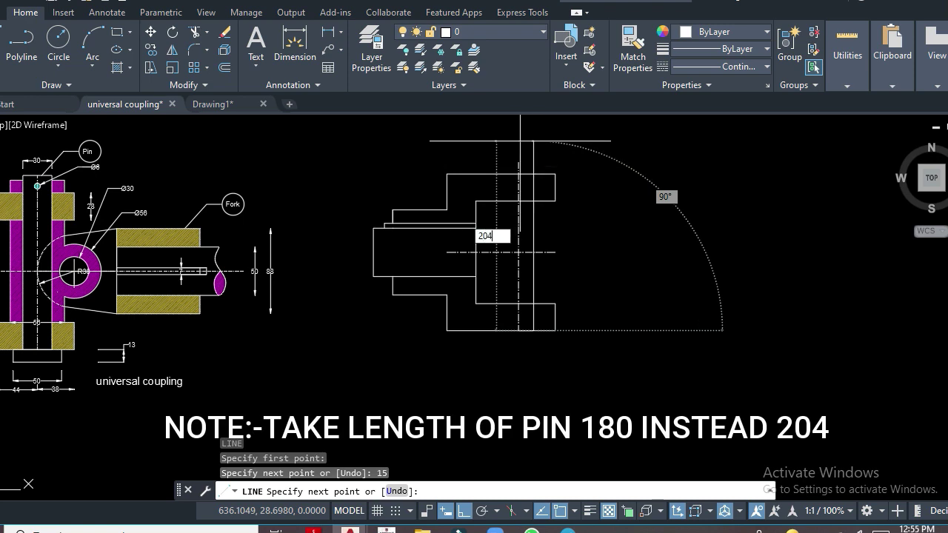
{"action": "key", "text": "Return"}
{"action": "type", "text": "0"}
{"action": "key", "text": "Return"}
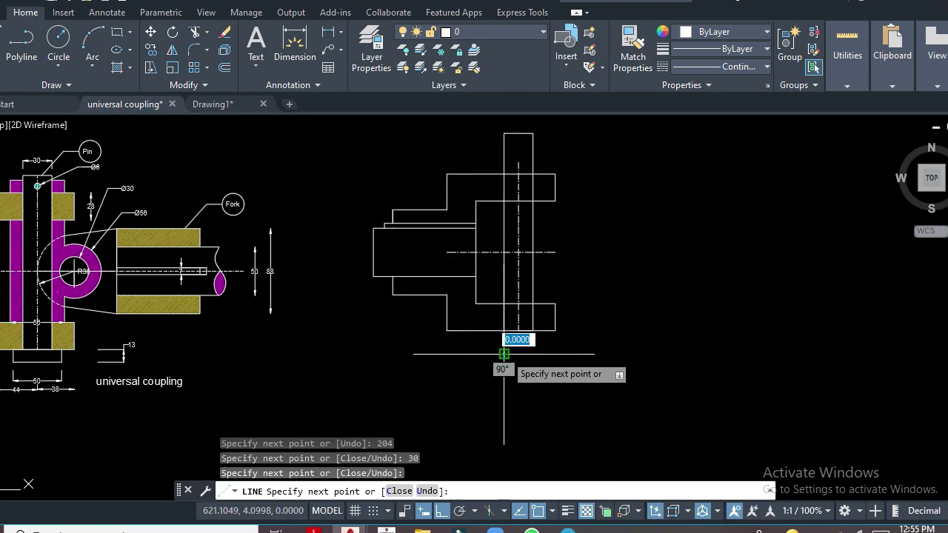
{"action": "key", "text": "Return"}
{"action": "key", "text": "Return"}
Step: Trim the tail below the part, a stray segment, the top edge and the left centre line inside the pin
{"action": "left_click_drag", "start_coordinate": [525, 346], "coordinate": [483, 343]}
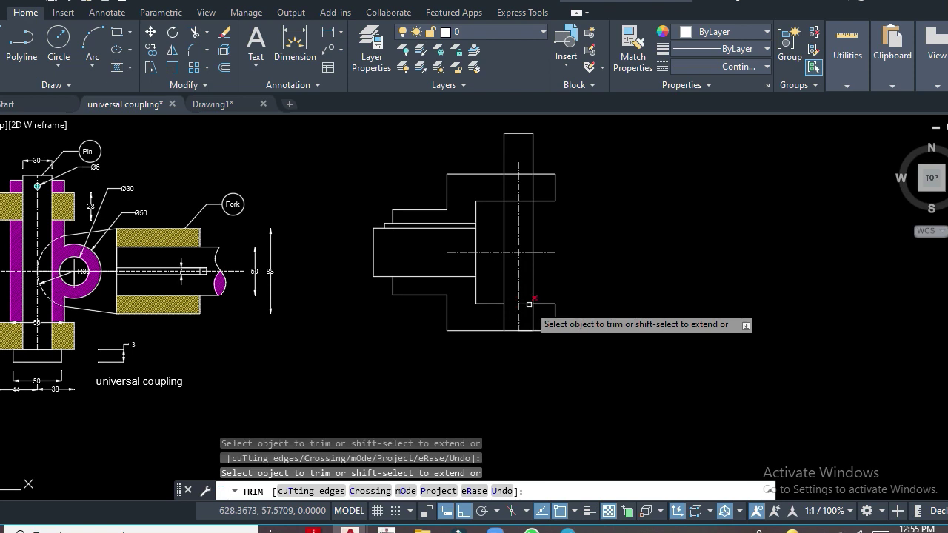
{"action": "left_click", "coordinate": [512, 202]}
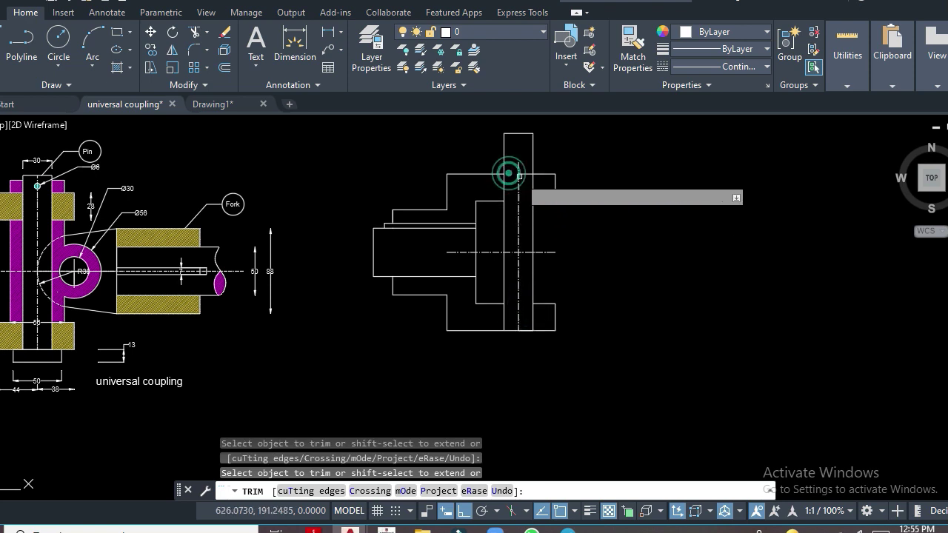
{"action": "left_click", "coordinate": [523, 175]}
{"action": "left_click", "coordinate": [467, 252]}
{"action": "key", "text": "Return"}
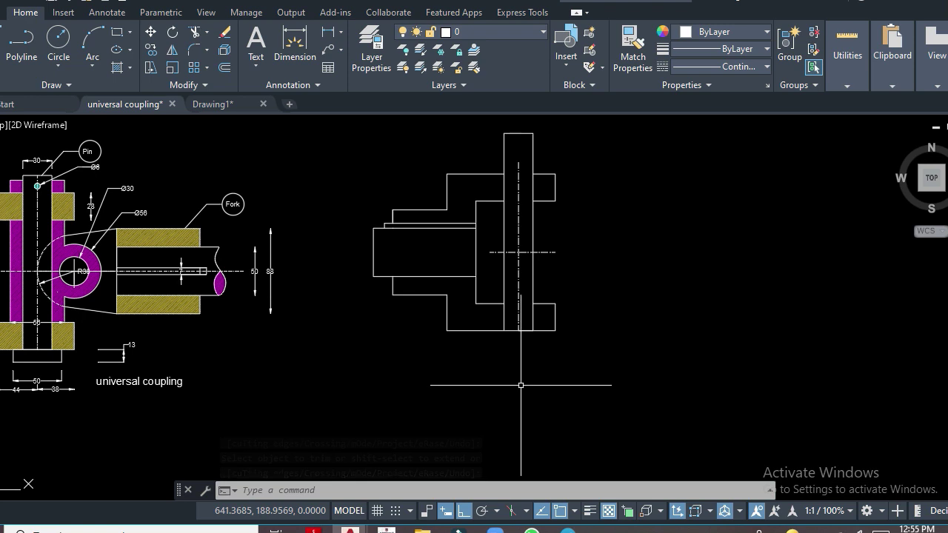
Step: Draw a first stepped line from the part's bottom, including a 13-unit segment, with object snap turned off
{"action": "key", "text": "Return"}
{"action": "left_click", "coordinate": [518, 330]}
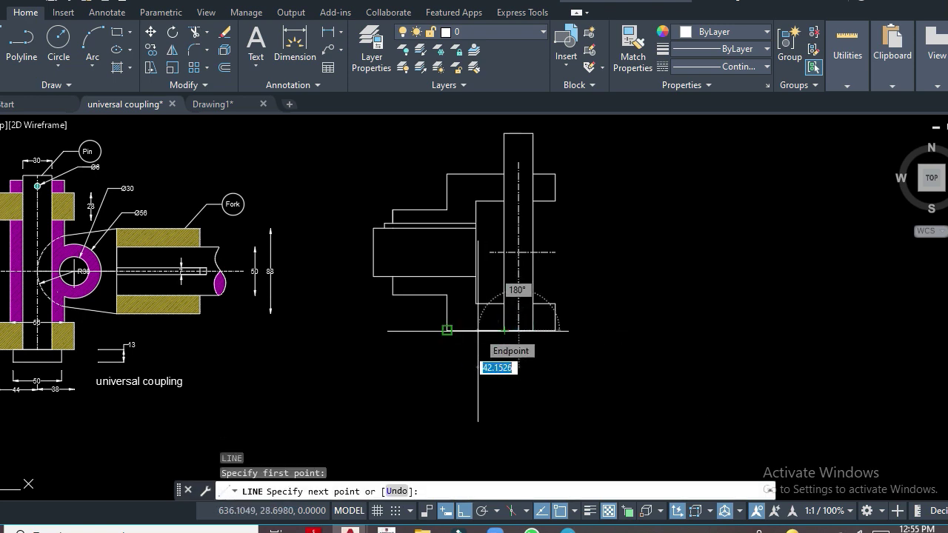
{"action": "key", "text": "Return"}
{"action": "type", "text": "13"}
{"action": "key", "text": "Return"}
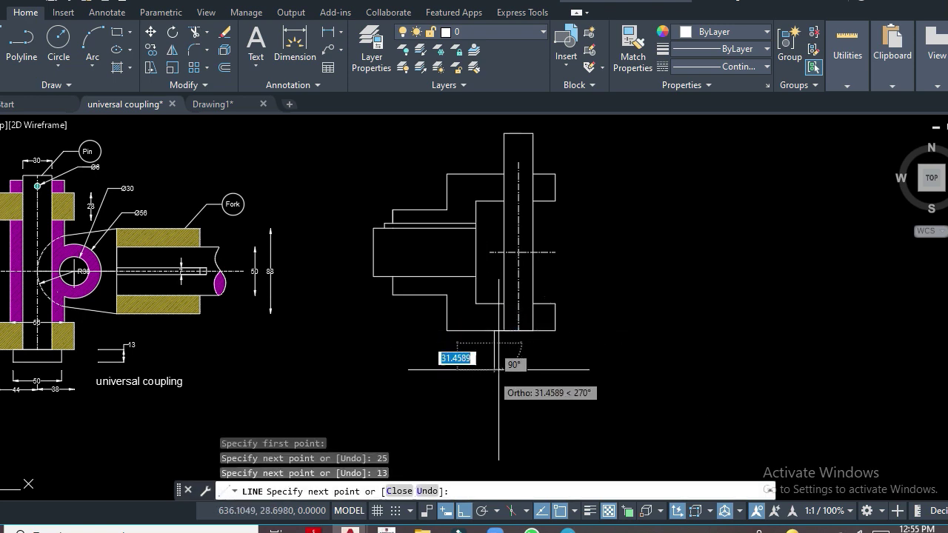
{"action": "type", "text": "0"}
{"action": "key", "text": "Return"}
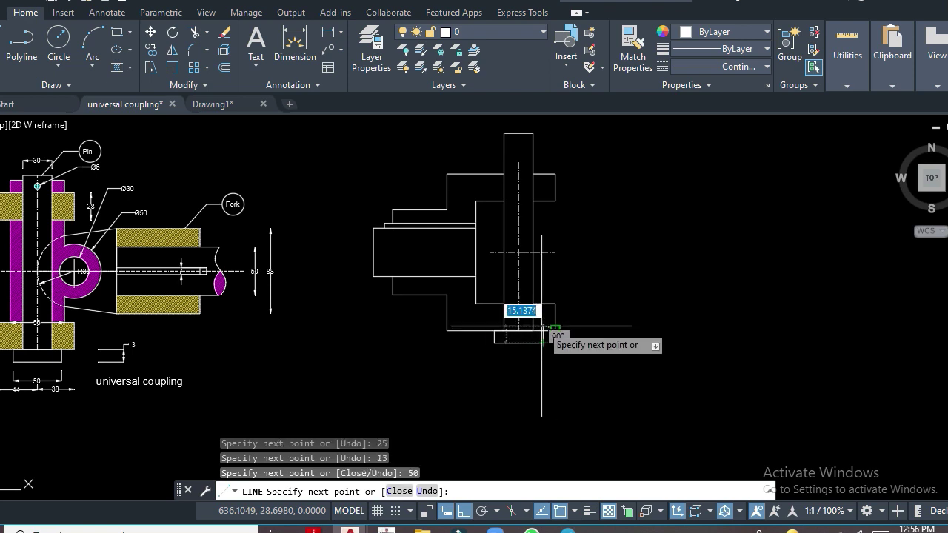
{"action": "left_click", "coordinate": [568, 511]}
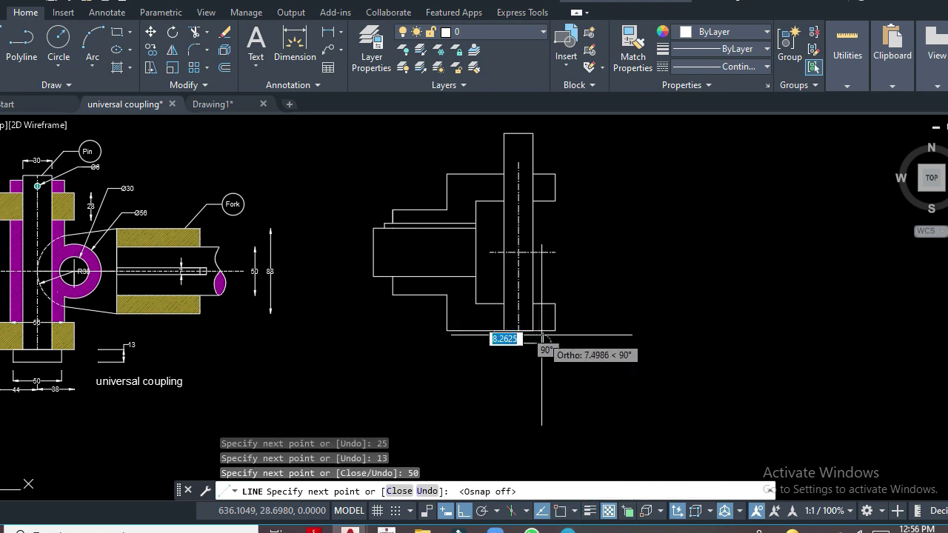
{"action": "key", "text": "Return"}
{"action": "scroll", "coordinate": [582, 344], "scroll_direction": "up", "scroll_amount": 4}
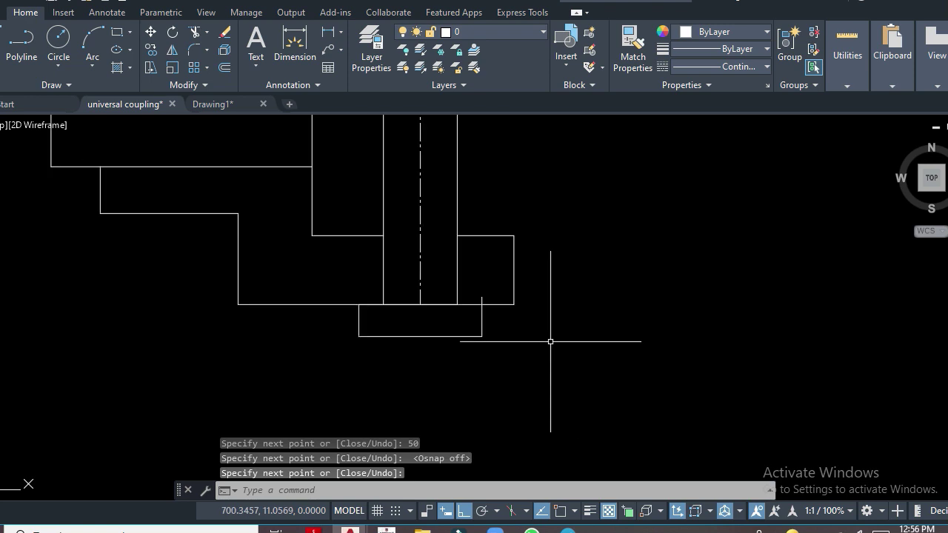
{"action": "type", "text": "tr"}
{"action": "key", "text": "Return"}
{"action": "scroll", "coordinate": [485, 300], "scroll_direction": "down", "scroll_amount": 2}
{"action": "scroll", "coordinate": [485, 300], "scroll_direction": "down", "scroll_amount": 2}
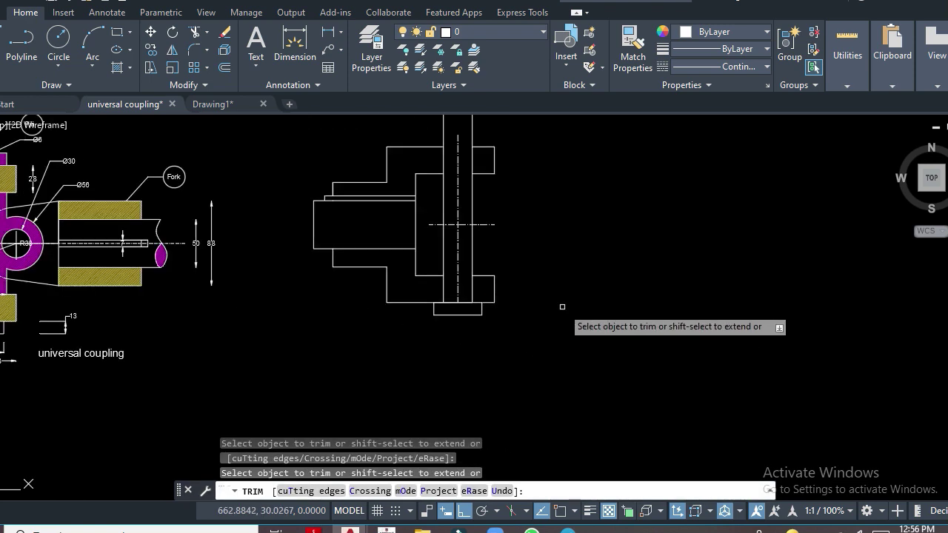
{"action": "key", "text": "Return"}
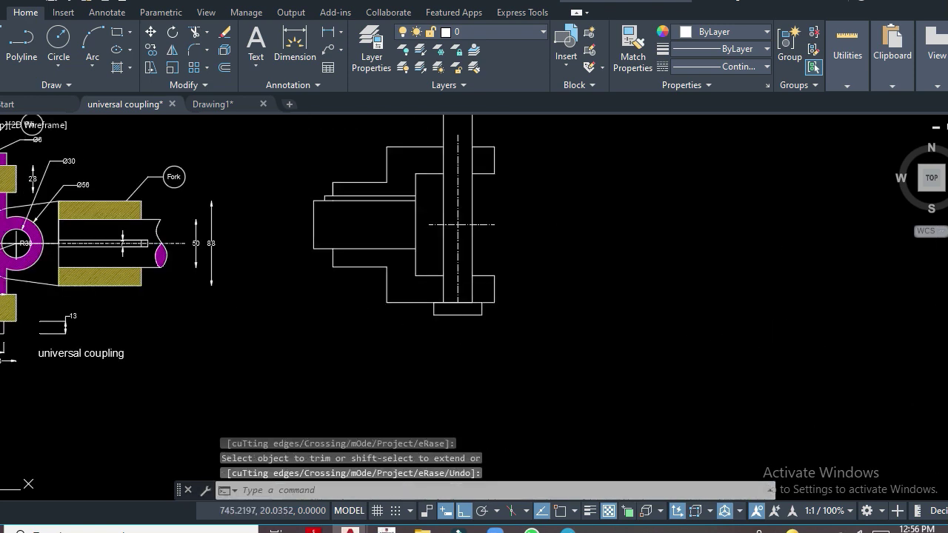
Step: Pan the drawing right and down, then try a 13-unit line from the part's corner and cancel it
{"action": "type", "text": "p"}
{"action": "key", "text": "Return"}
{"action": "left_click_drag", "start_coordinate": [560, 293], "coordinate": [656, 362]}
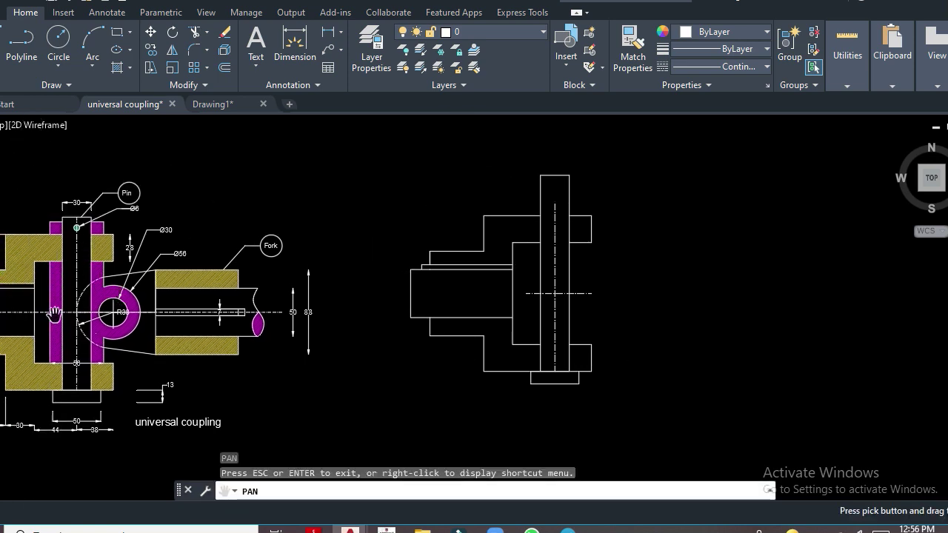
{"action": "key", "text": "Escape"}
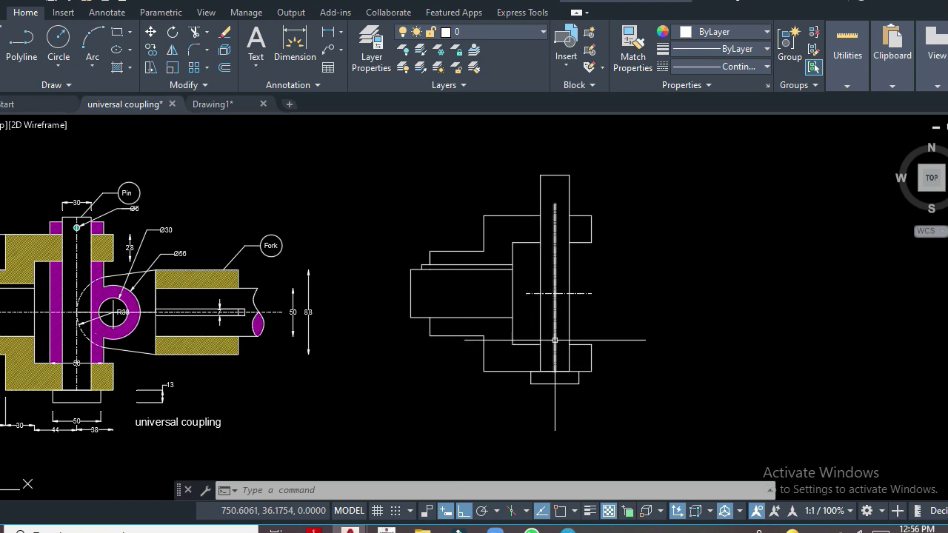
{"action": "type", "text": "l"}
{"action": "key", "text": "Return"}
{"action": "key", "text": "F3"}
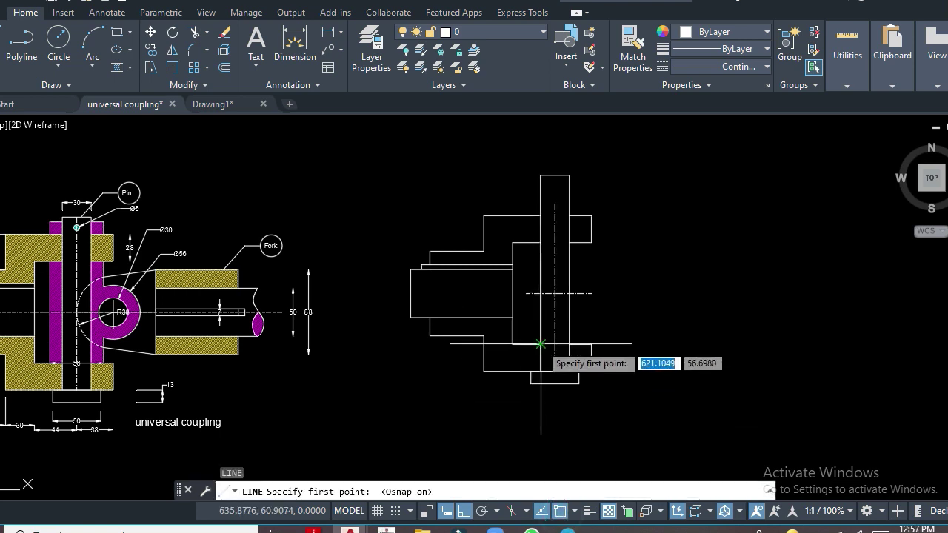
{"action": "left_click", "coordinate": [540, 344]}
{"action": "type", "text": "1"}
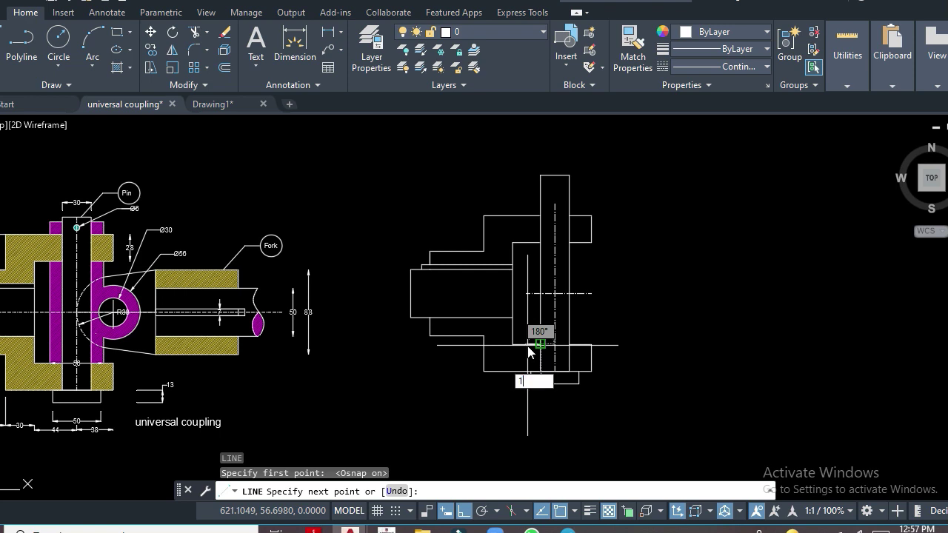
{"action": "type", "text": "3"}
{"action": "key", "text": "Return"}
{"action": "key", "text": "F3"}
{"action": "key", "text": "F3"}
{"action": "key", "text": "F3"}
{"action": "middle_click_drag", "start_coordinate": [527, 242], "coordinate": [534, 311]}
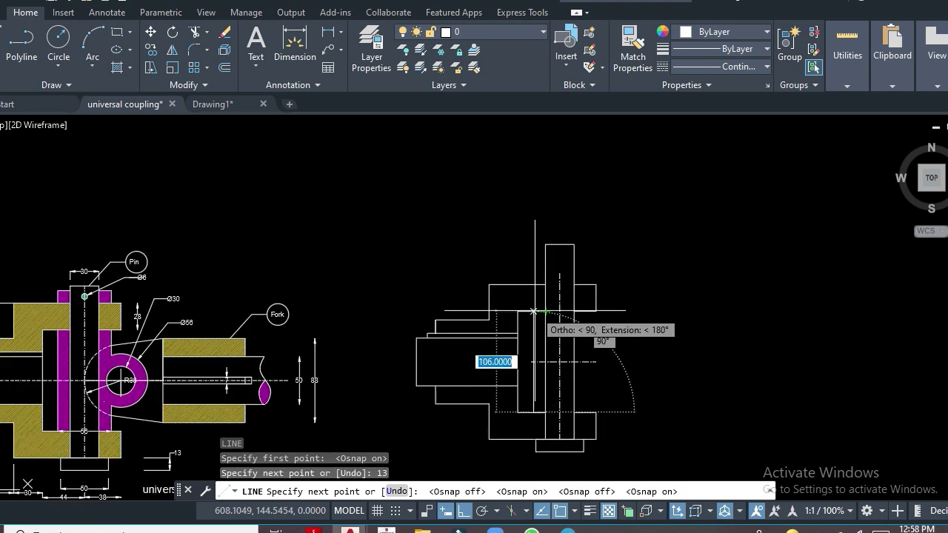
{"action": "key", "text": "Escape"}
Step: Draw a short line from the snapped corner with a 13-unit segment and a vertical end
{"action": "type", "text": "l"}
{"action": "key", "text": "Return"}
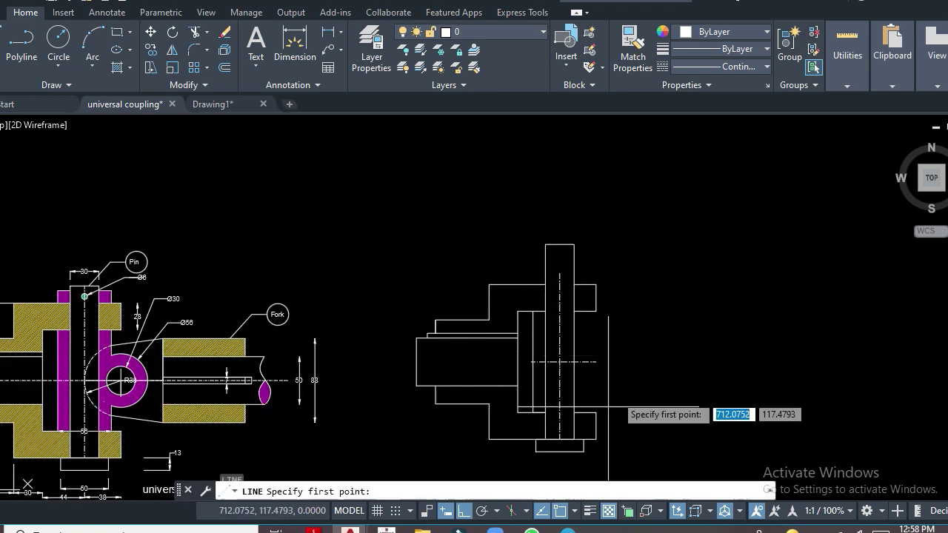
{"action": "left_click", "coordinate": [574, 412]}
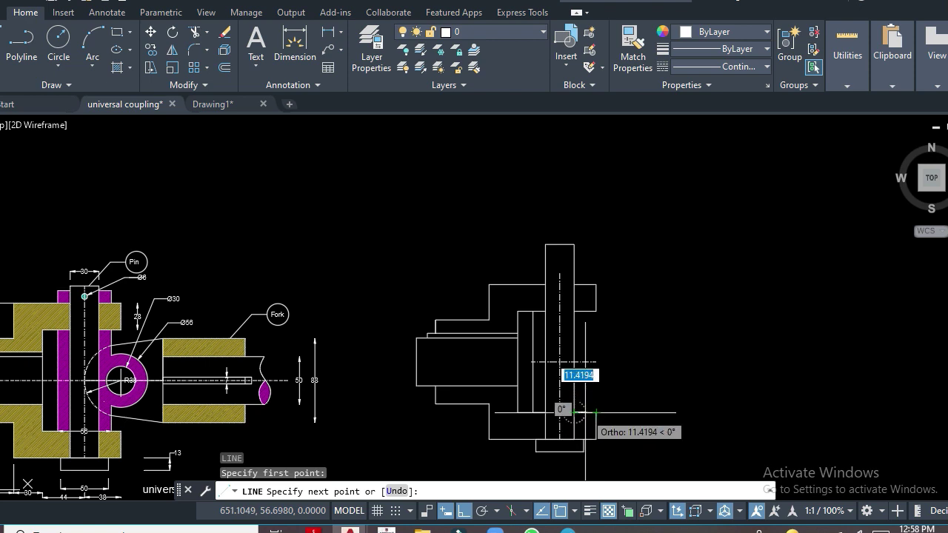
{"action": "key", "text": "Return"}
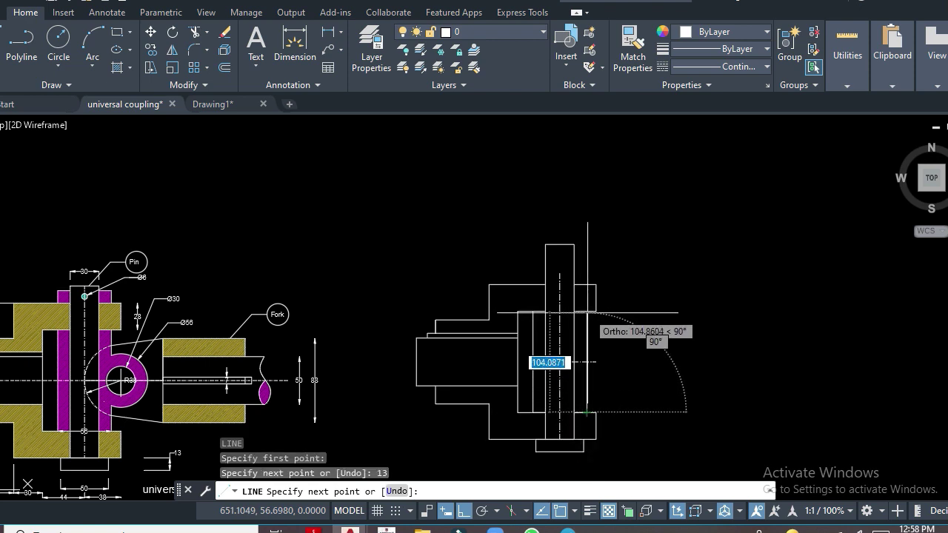
{"action": "scroll", "coordinate": [587, 311], "scroll_direction": "up", "scroll_amount": 4}
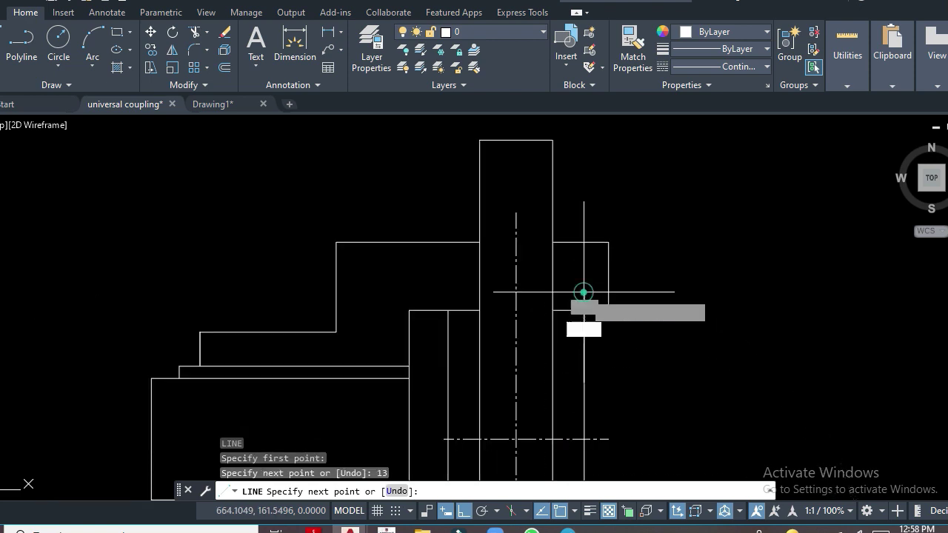
{"action": "left_click", "coordinate": [584, 292]}
{"action": "key", "text": "Escape"}
{"action": "key", "text": "Return"}
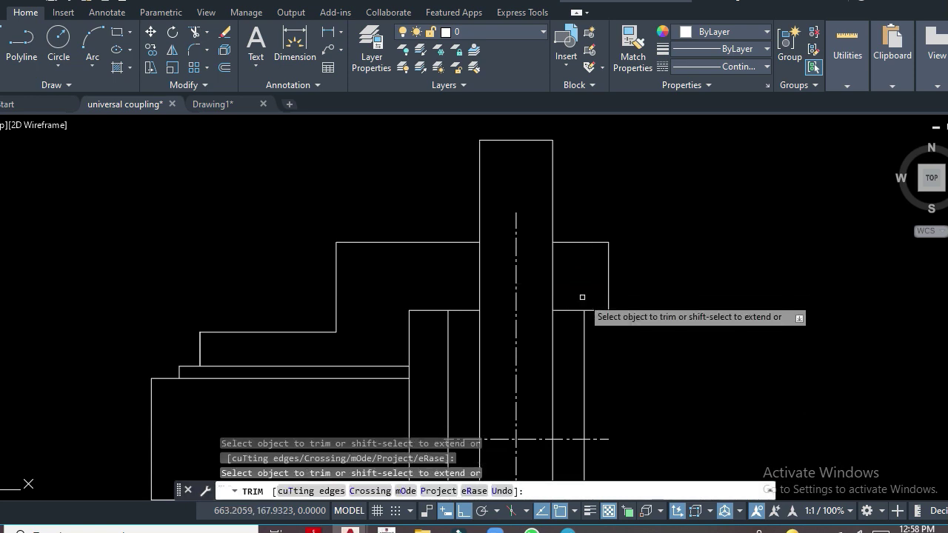
{"action": "key", "text": "Escape"}
Step: Draw the collar outline from the column edge: 13 across, 13 up, 56 across, then down
{"action": "type", "text": "l"}
{"action": "key", "text": "Return"}
{"action": "left_click", "coordinate": [480, 243]}
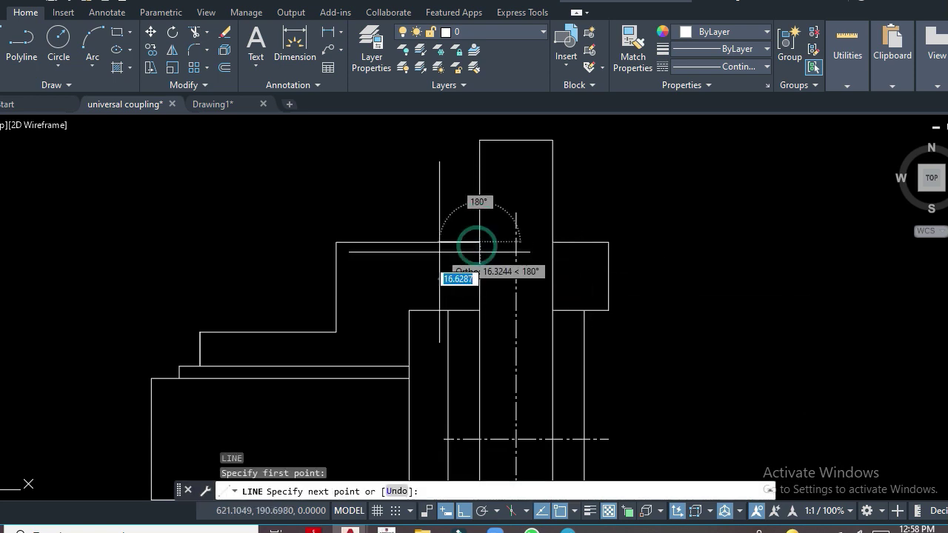
{"action": "type", "text": "13"}
{"action": "key", "text": "Return"}
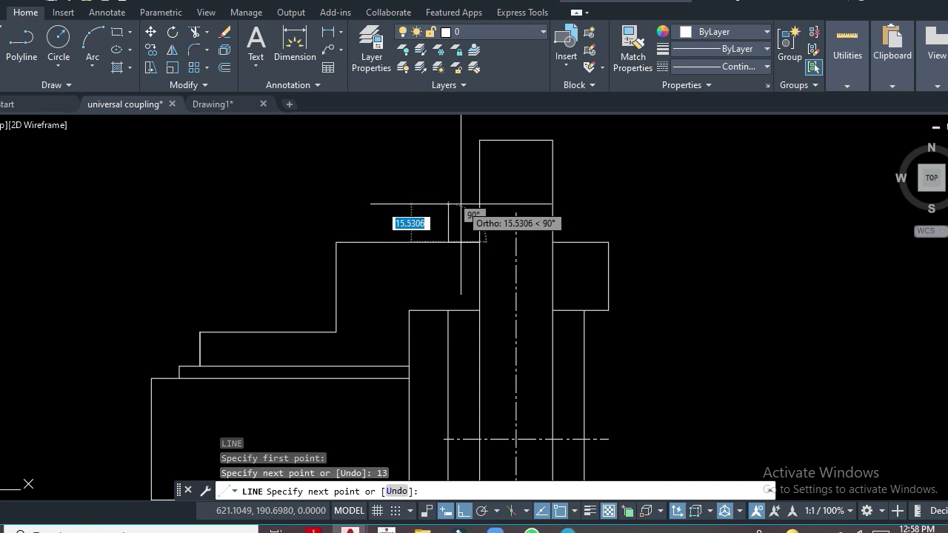
{"action": "key", "text": "Return"}
{"action": "type", "text": "56"}
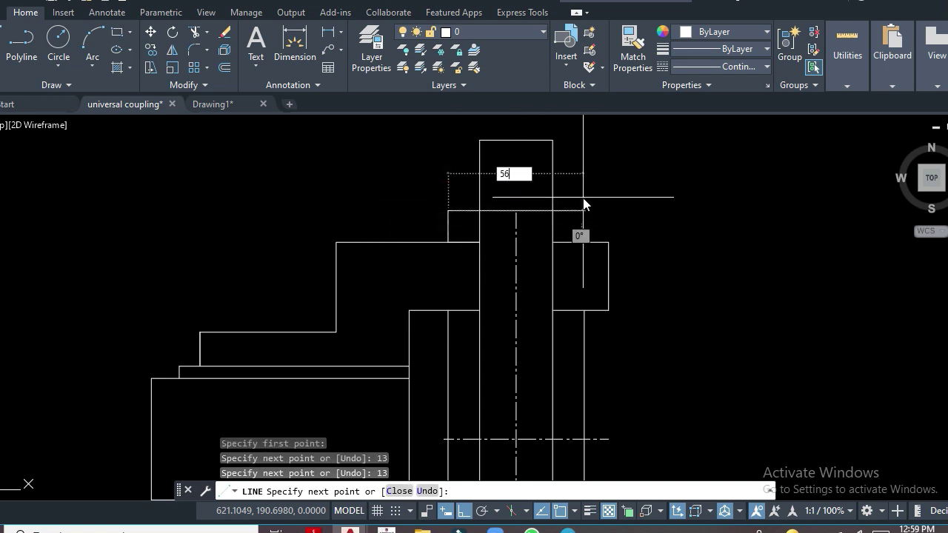
{"action": "key", "text": "Return"}
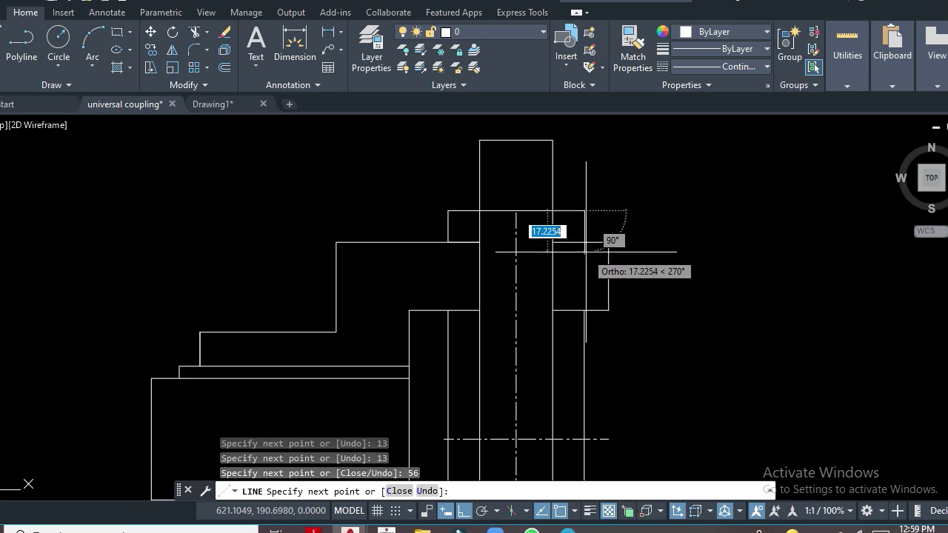
{"action": "left_click", "coordinate": [586, 252]}
{"action": "key", "text": "Return"}
Step: Trim the leftover stub beside the column and the segment inside the column
{"action": "type", "text": "r"}
{"action": "key", "text": "Return"}
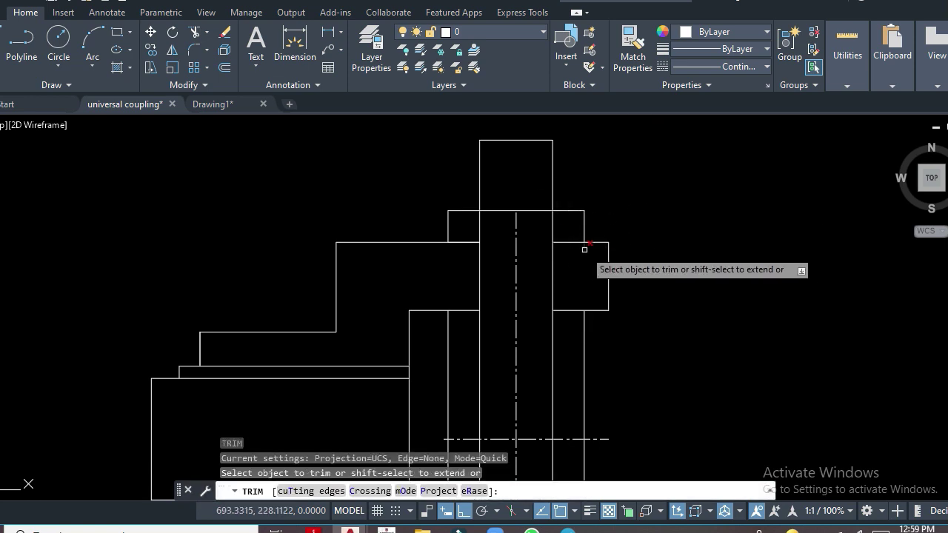
{"action": "left_click", "coordinate": [587, 247]}
{"action": "left_click", "coordinate": [538, 211]}
{"action": "key", "text": "Return"}
Step: Offset the pin's top edge 11 units downward
{"action": "scroll", "coordinate": [578, 200], "scroll_direction": "down", "scroll_amount": 2}
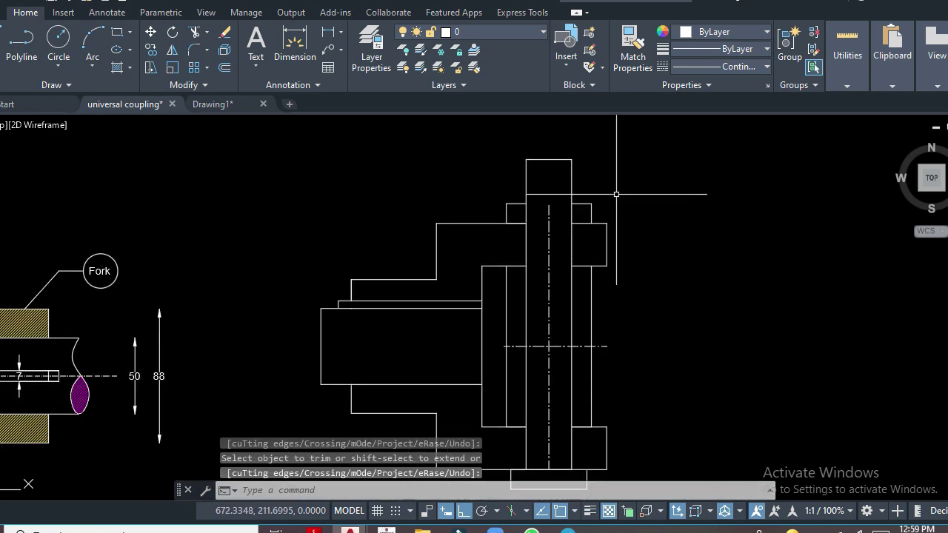
{"action": "scroll", "coordinate": [629, 197], "scroll_direction": "down", "scroll_amount": 1}
{"action": "scroll", "coordinate": [621, 206], "scroll_direction": "up", "scroll_amount": 1}
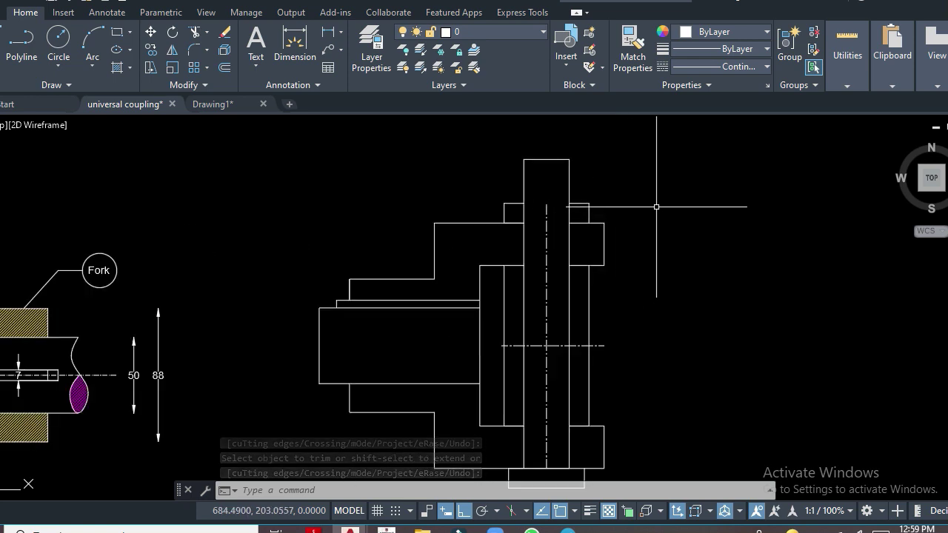
{"action": "type", "text": "o"}
{"action": "key", "text": "Return"}
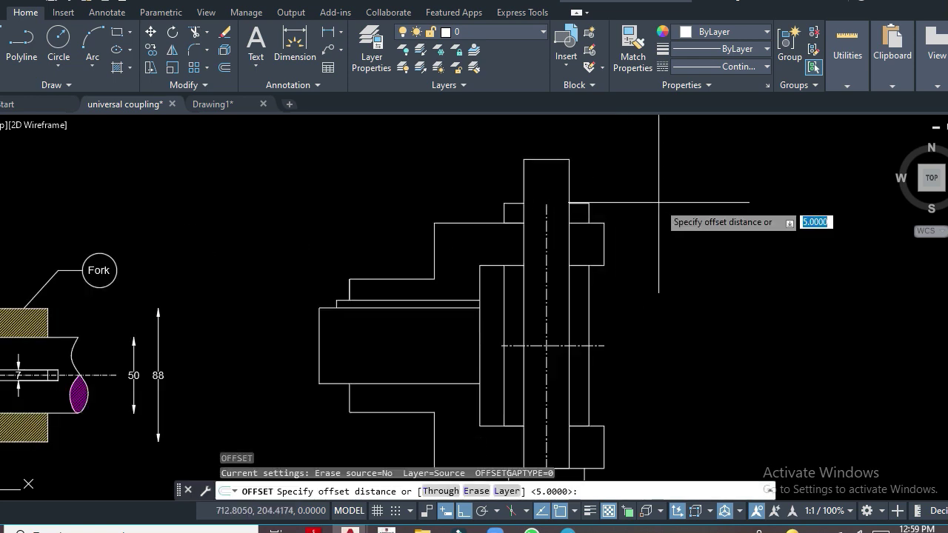
{"action": "type", "text": "11"}
{"action": "key", "text": "Return"}
{"action": "left_click", "coordinate": [548, 160]}
{"action": "left_click", "coordinate": [551, 190]}
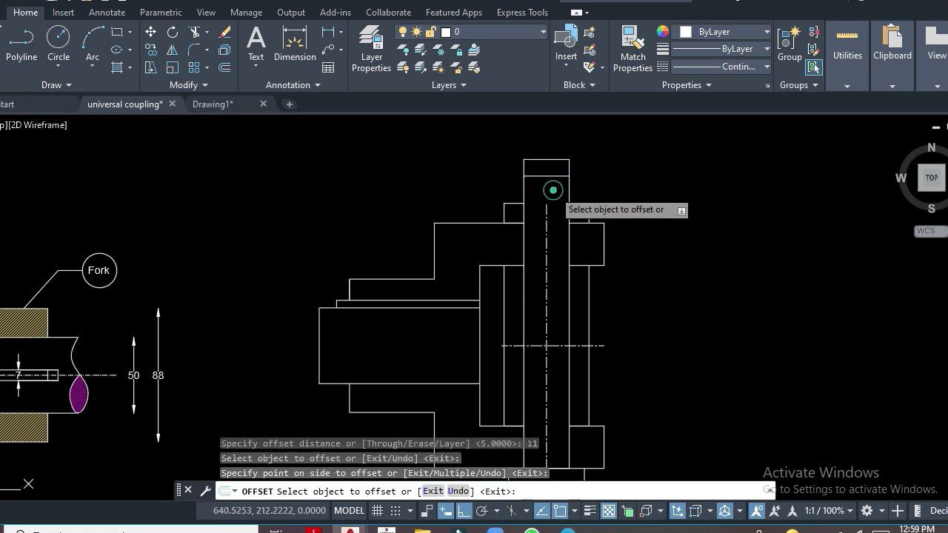
{"action": "key", "text": "Return"}
Step: Extend the pin's centreline up to the new offset line
{"action": "type", "text": "ex"}
{"action": "key", "text": "Return"}
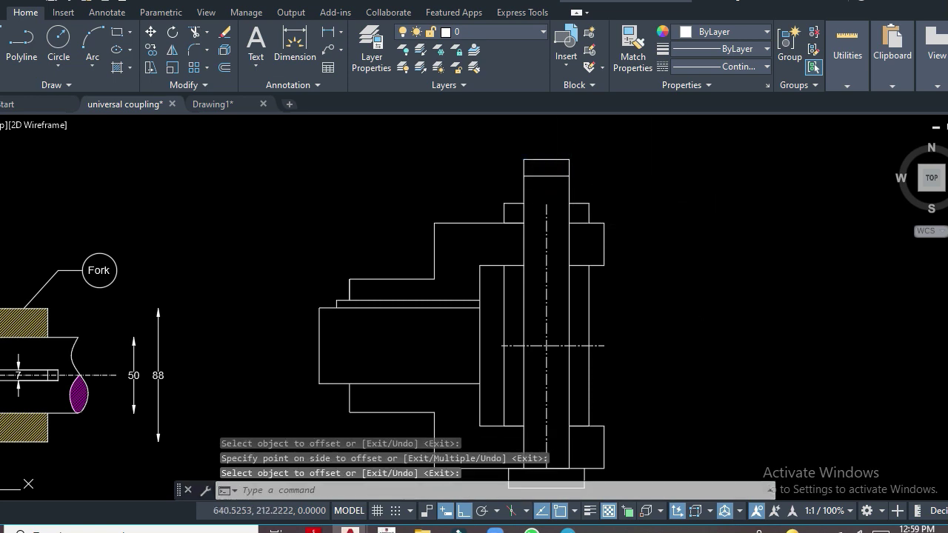
{"action": "left_click", "coordinate": [545, 190]}
{"action": "key", "text": "Return"}
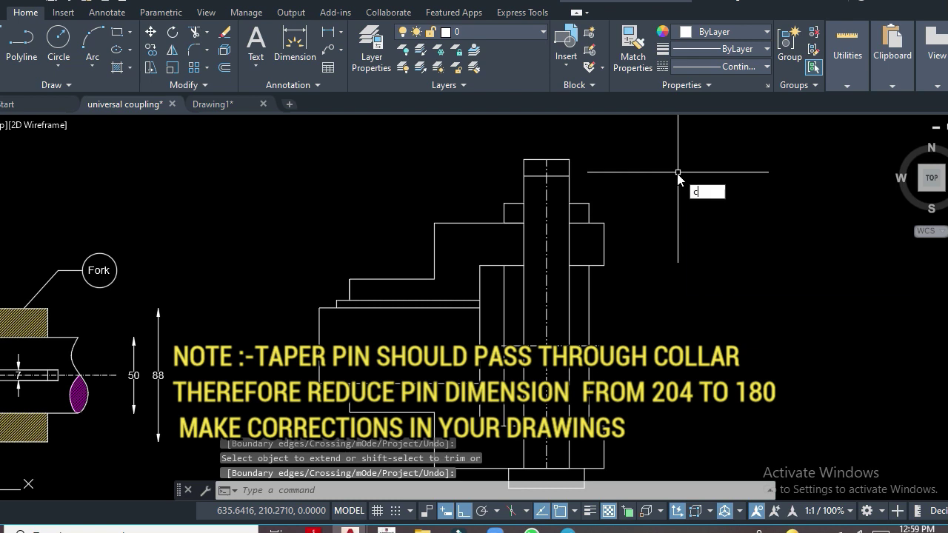
Step: Centre a circle where the centreline meets the offset line, panning to the front view and back
{"action": "key", "text": "Return"}
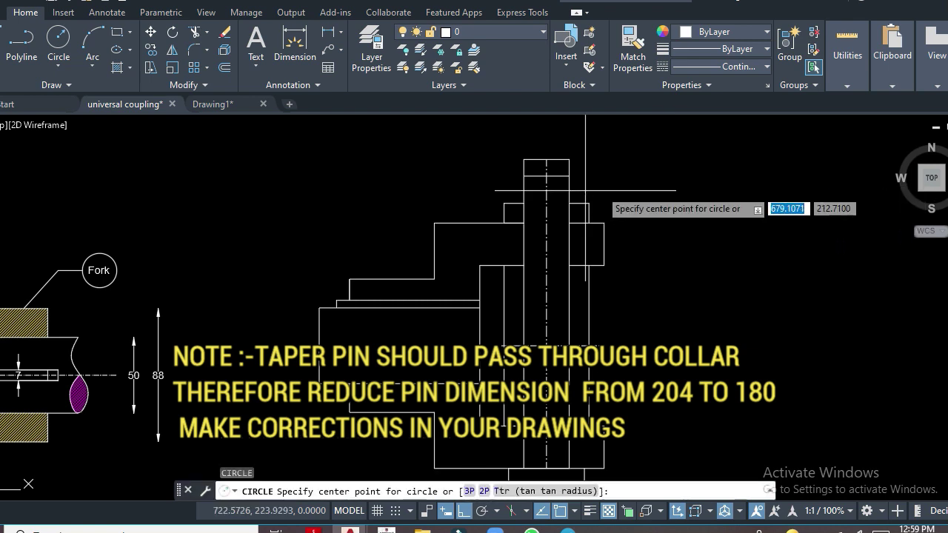
{"action": "left_click", "coordinate": [546, 175]}
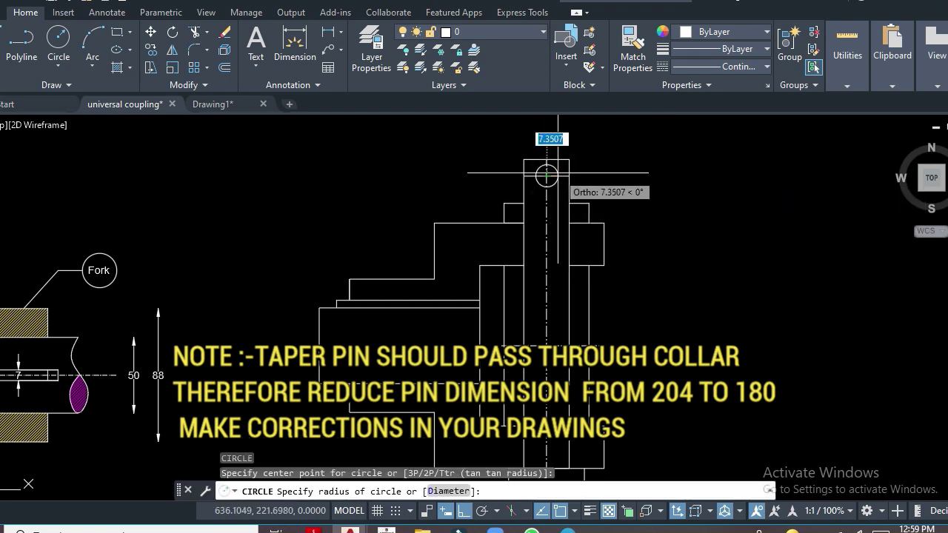
{"action": "middle_click_drag", "start_coordinate": [559, 178], "coordinate": [636, 368]}
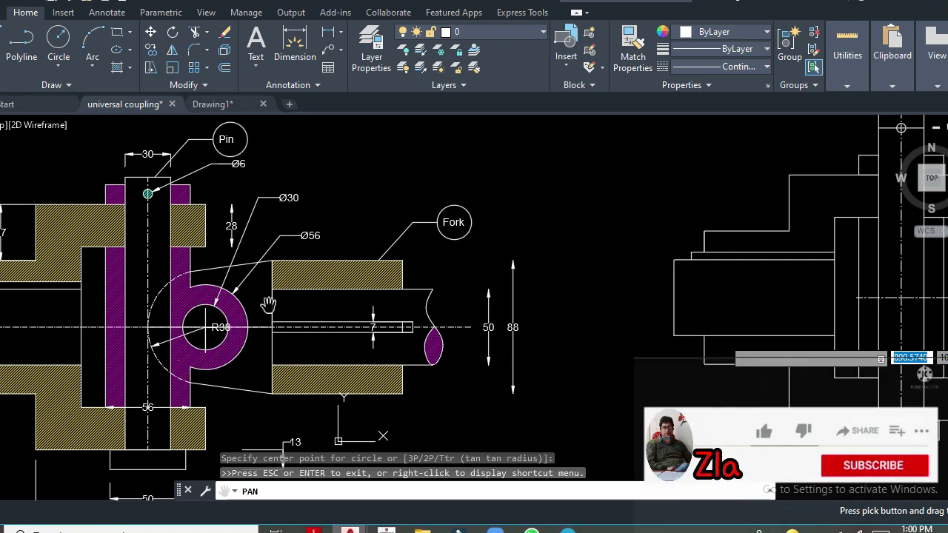
{"action": "left_click_drag", "start_coordinate": [583, 276], "coordinate": [269, 270]}
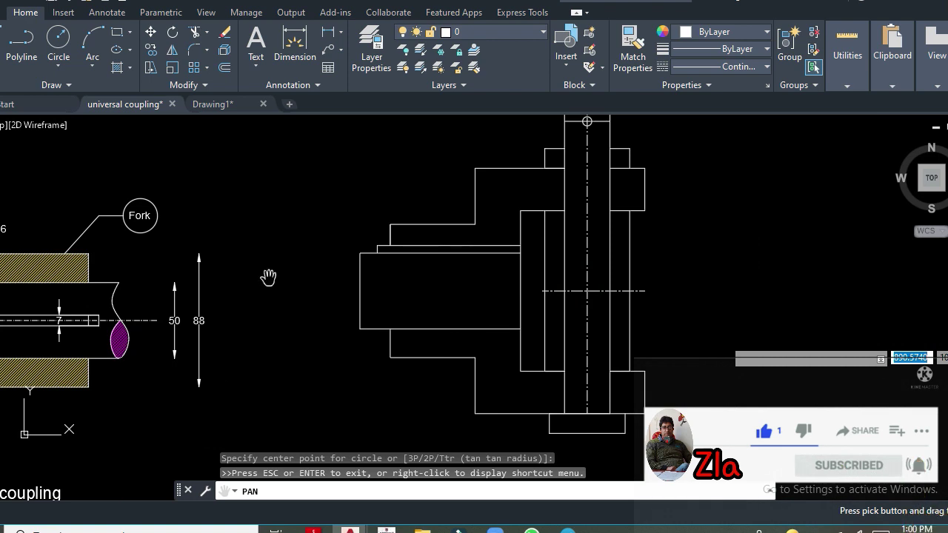
Step: Exit the pan, cancel the unfinished circle and delete the leftover object
{"action": "right_click", "coordinate": [673, 254]}
{"action": "left_click", "coordinate": [698, 265]}
{"action": "key", "text": "Escape"}
{"action": "key", "text": "Delete"}
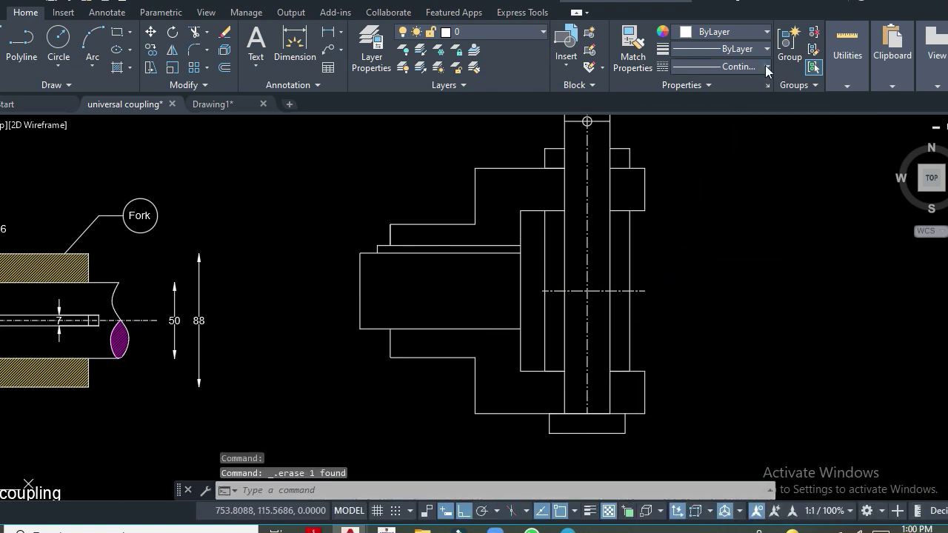
Step: Switch to the CENTER linetype and draw a horizontal centre line along the side view's axis to the right
{"action": "left_click", "coordinate": [767, 66]}
{"action": "left_click", "coordinate": [744, 123]}
{"action": "type", "text": "l"}
{"action": "key", "text": "Return"}
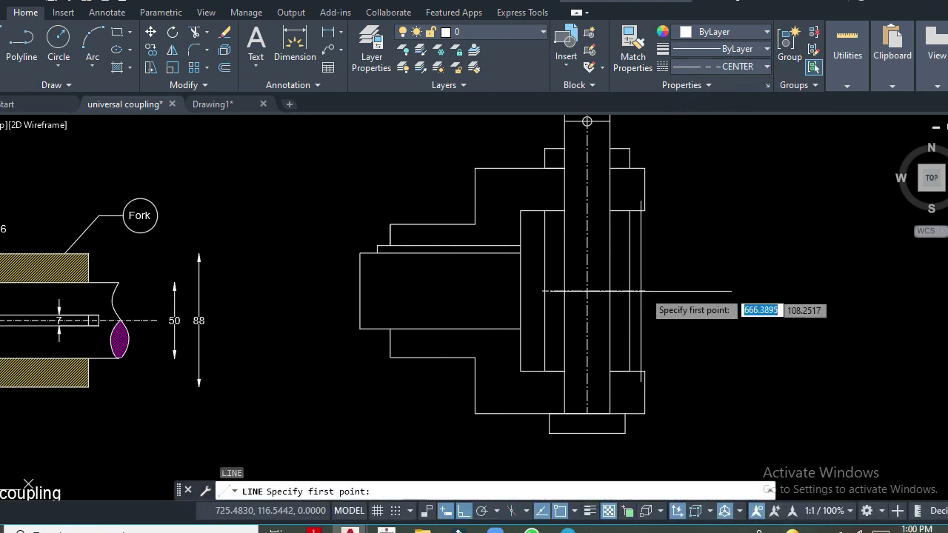
{"action": "left_click", "coordinate": [643, 291]}
{"action": "left_click", "coordinate": [882, 290]}
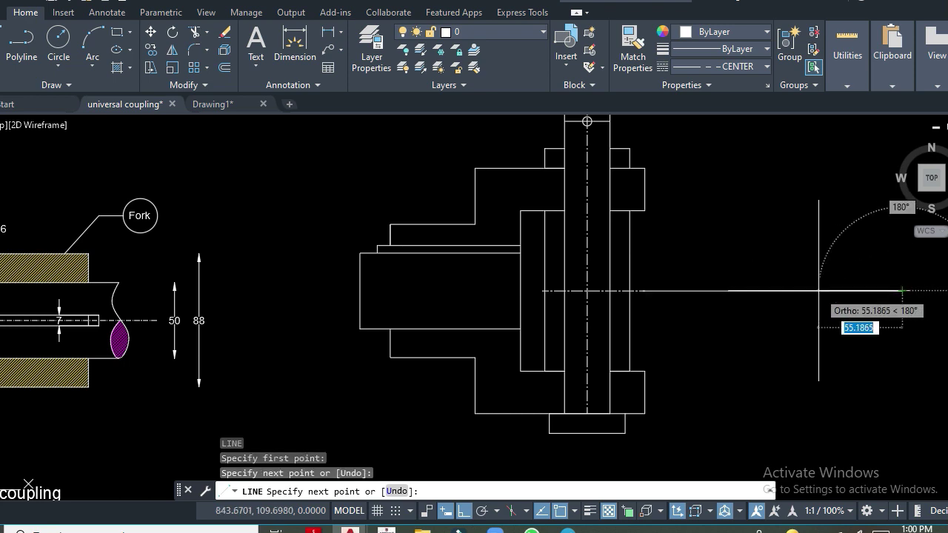
{"action": "key", "text": "Escape"}
Step: Give the horizontal centre line a linetype scale of 10
{"action": "left_click", "coordinate": [811, 291]}
{"action": "right_click", "coordinate": [811, 290]}
{"action": "left_click", "coordinate": [833, 499]}
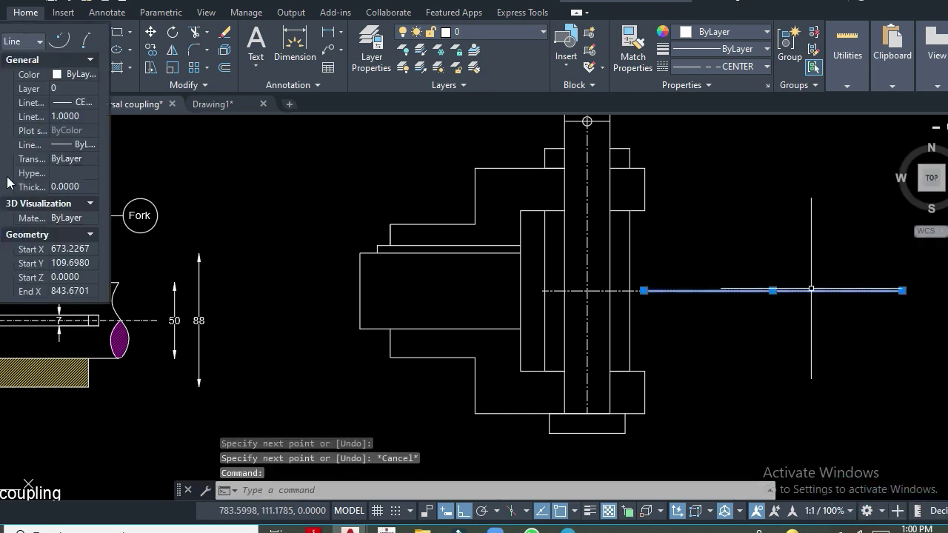
{"action": "type", "text": "10"}
{"action": "key", "text": "Return"}
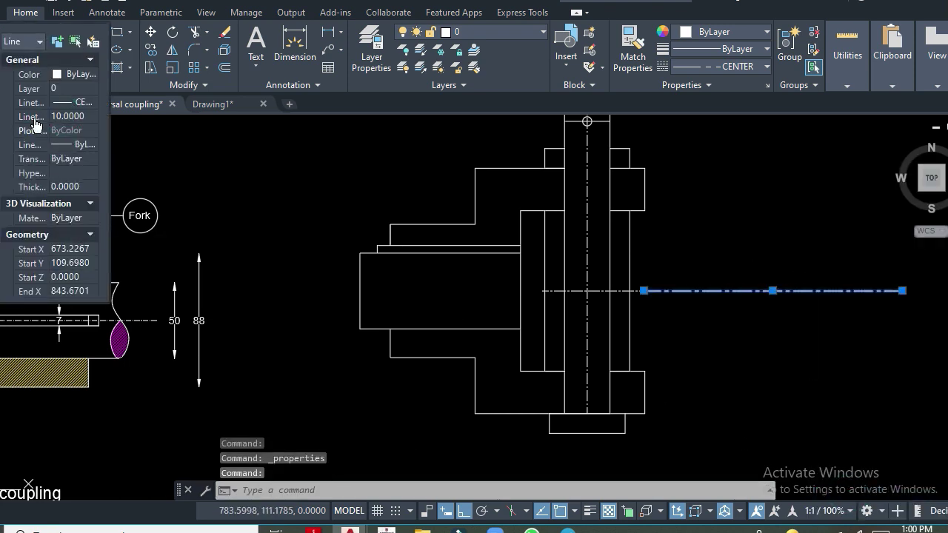
{"action": "key", "text": "ctrl+1"}
{"action": "key", "text": "Escape"}
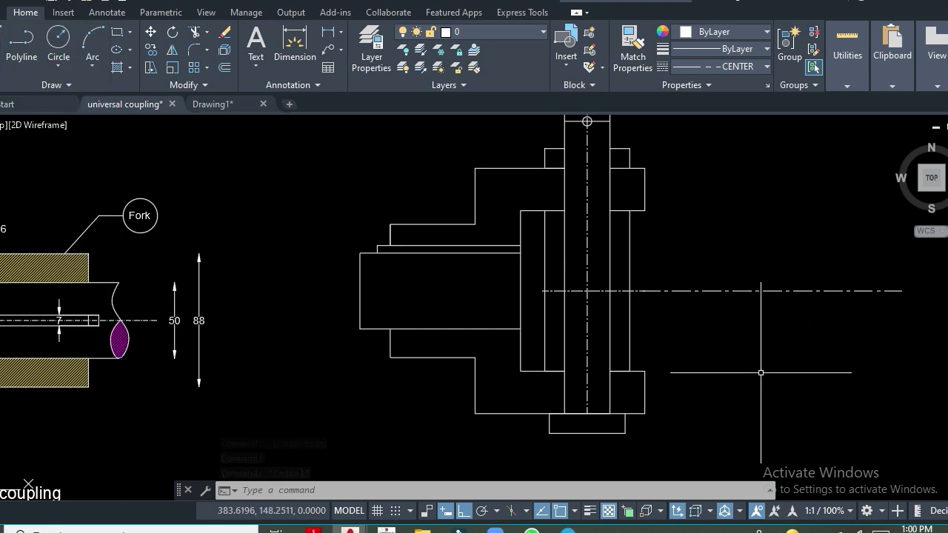
{"action": "type", "text": "l"}
Step: Draw a short vertical line at the flange's right edge, crossing the centre line
{"action": "key", "text": "Return"}
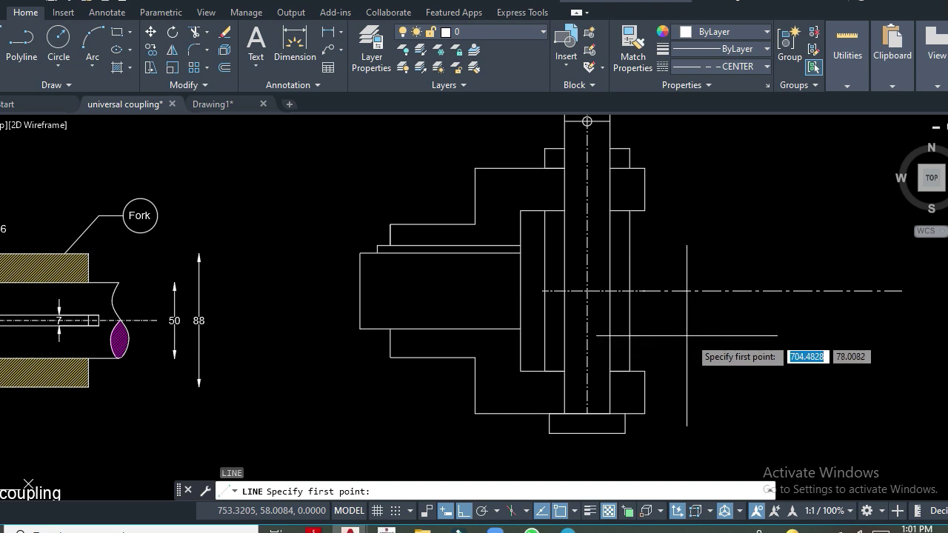
{"action": "left_click", "coordinate": [587, 290]}
{"action": "type", "text": "3"}
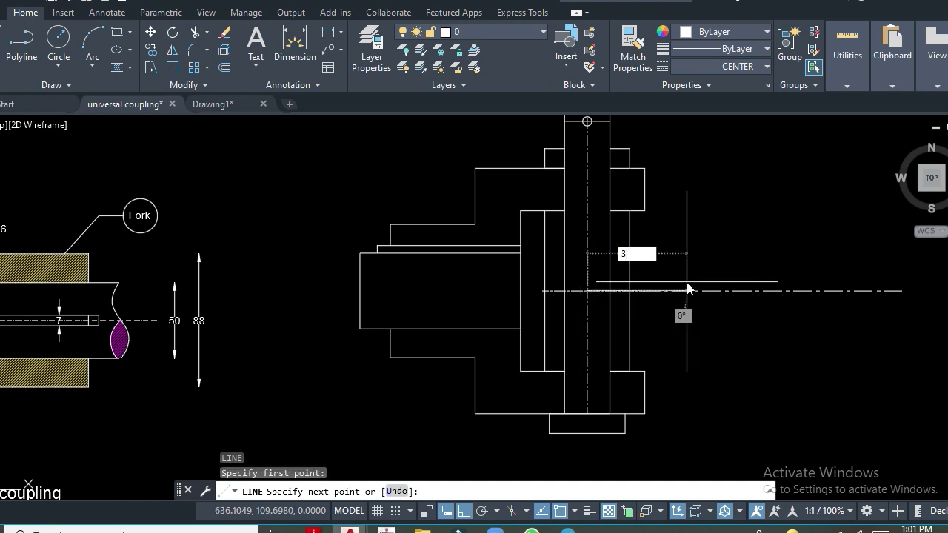
{"action": "type", "text": "8"}
{"action": "key", "text": "Return"}
{"action": "left_click", "coordinate": [663, 229]}
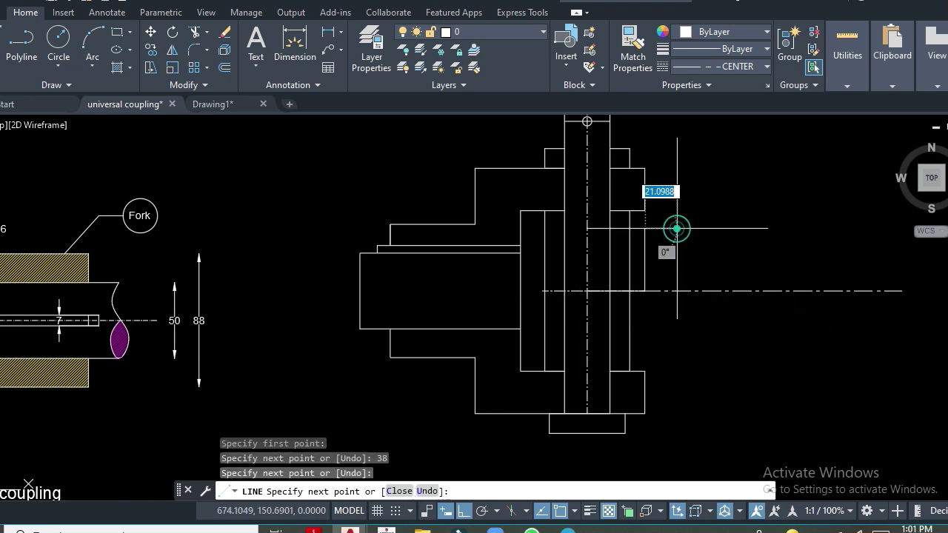
{"action": "left_click", "coordinate": [671, 354]}
{"action": "key", "text": "Return"}
Step: Set the vertical line's linetype scale to 10 and deselect it
{"action": "left_click", "coordinate": [645, 279]}
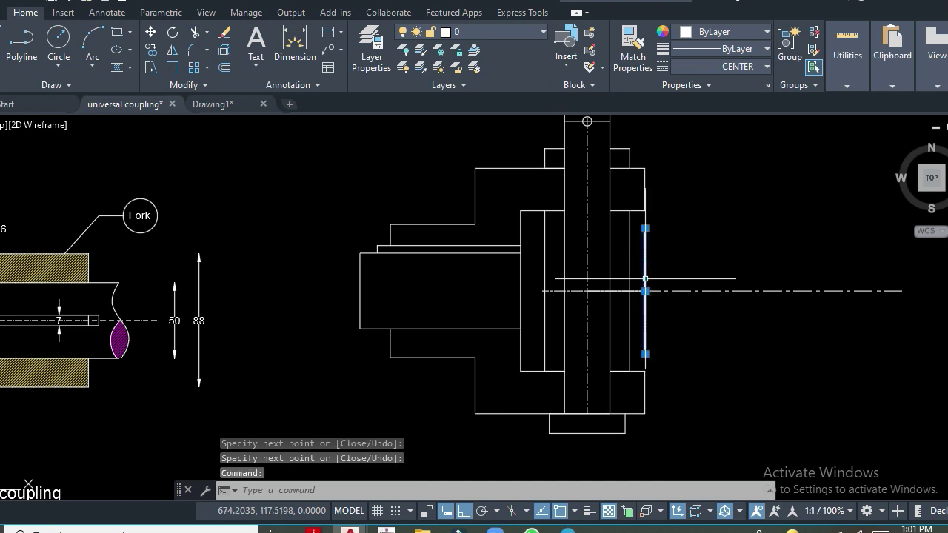
{"action": "right_click", "coordinate": [646, 280]}
{"action": "left_click", "coordinate": [689, 495]}
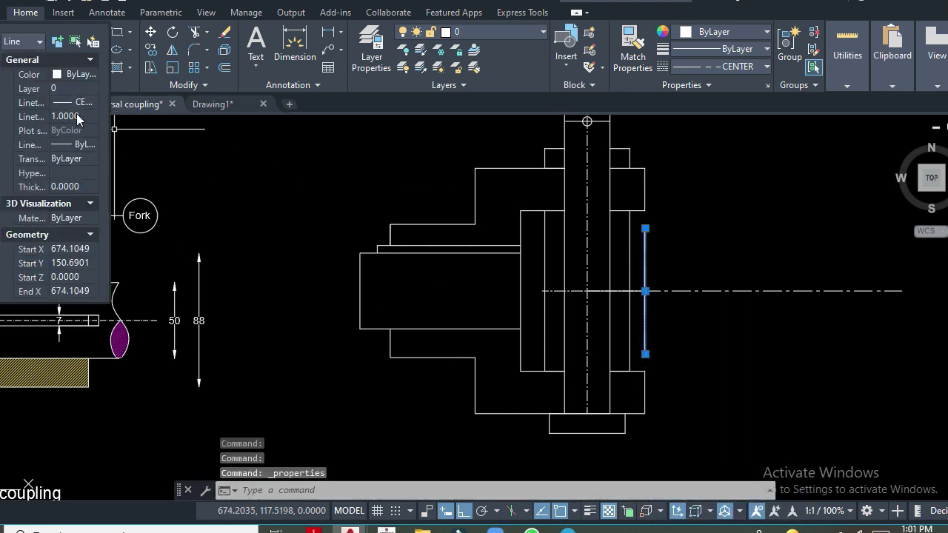
{"action": "type", "text": "10.0000"}
{"action": "key", "text": "Return"}
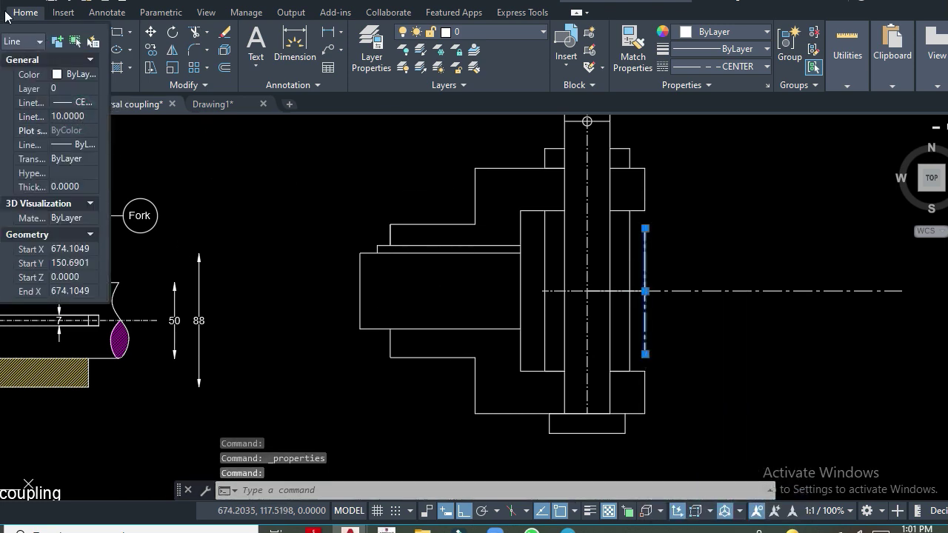
{"action": "key", "text": "ctrl+1"}
{"action": "key", "text": "Escape"}
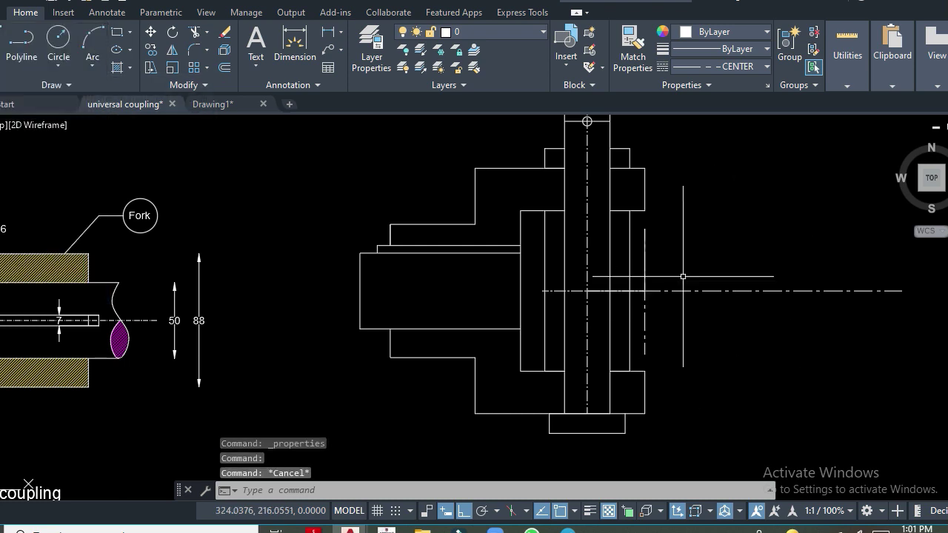
{"action": "key", "text": "Delete"}
{"action": "left_click", "coordinate": [768, 67]}
Step: With a continuous linetype, draw circles of radius 15 and 38 where the right-hand centre lines cross
{"action": "left_click", "coordinate": [720, 159]}
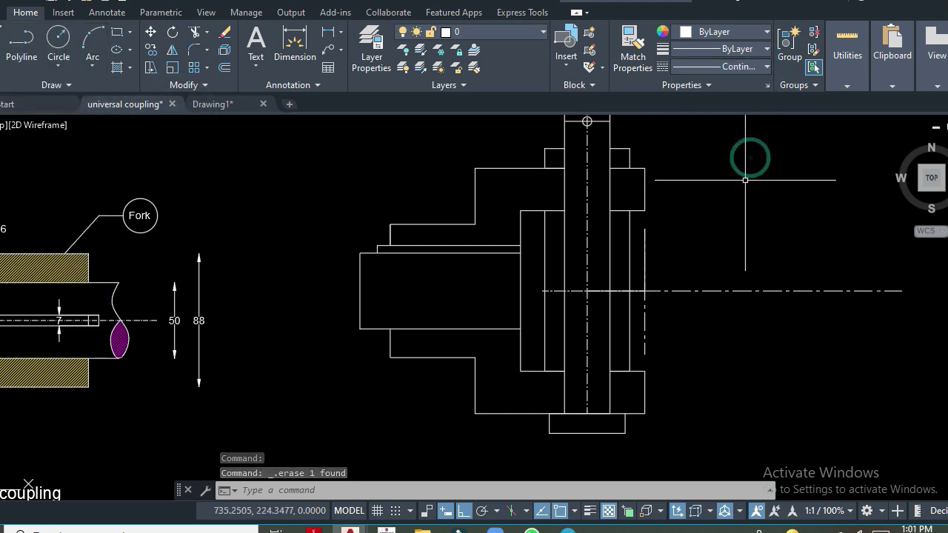
{"action": "type", "text": "c"}
{"action": "key", "text": "Return"}
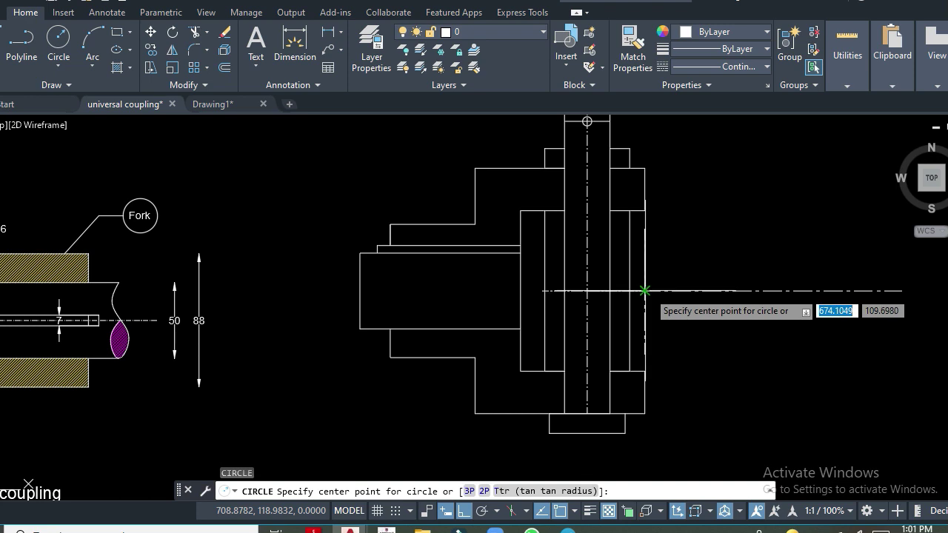
{"action": "left_click", "coordinate": [646, 291]}
{"action": "key", "text": "Return"}
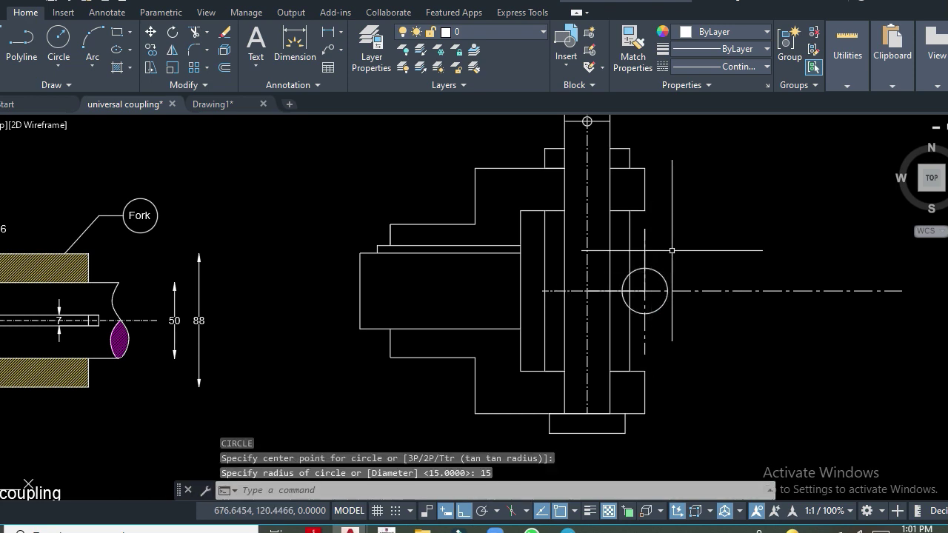
{"action": "key", "text": "Return"}
{"action": "left_click", "coordinate": [645, 291]}
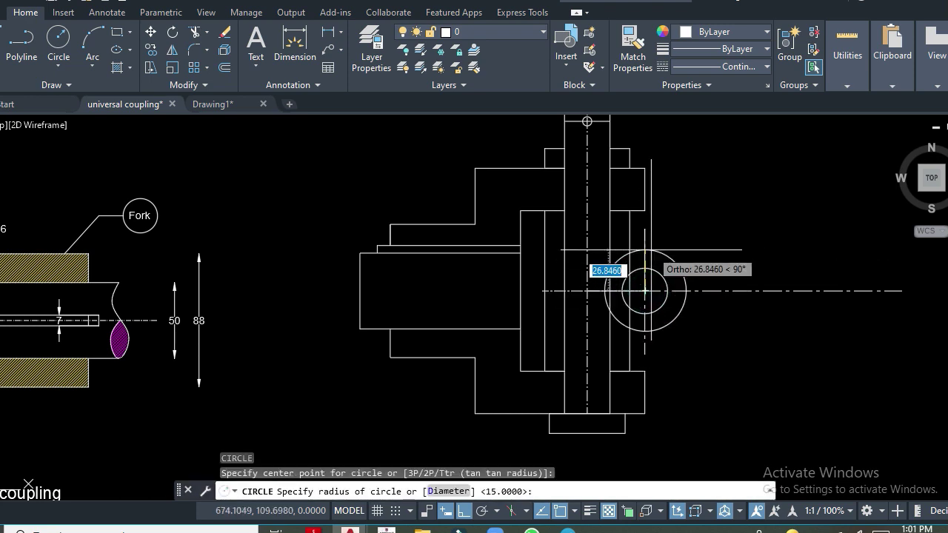
{"action": "type", "text": "8"}
{"action": "key", "text": "Return"}
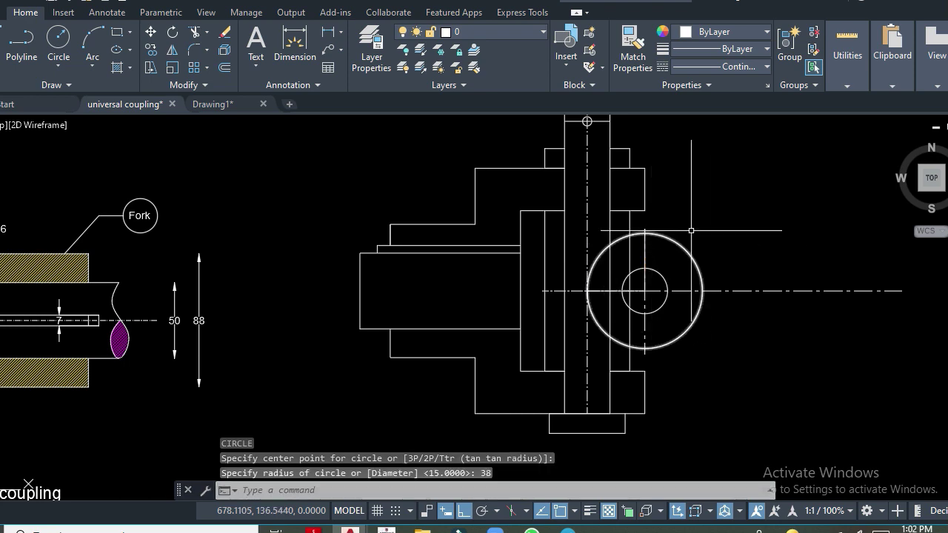
Step: Draw the top and bottom horizontal edge lines above and below the circles
{"action": "type", "text": "l"}
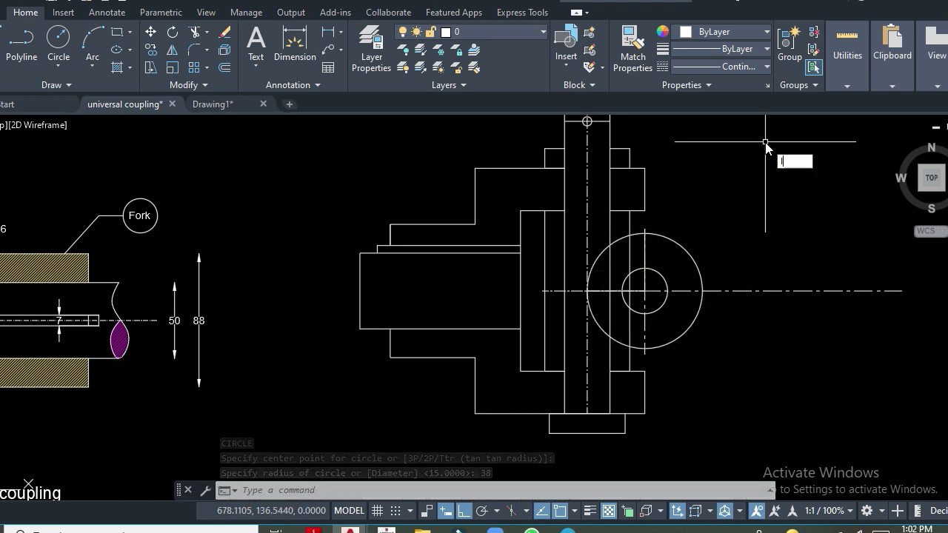
{"action": "key", "text": "Return"}
{"action": "left_click", "coordinate": [475, 224]}
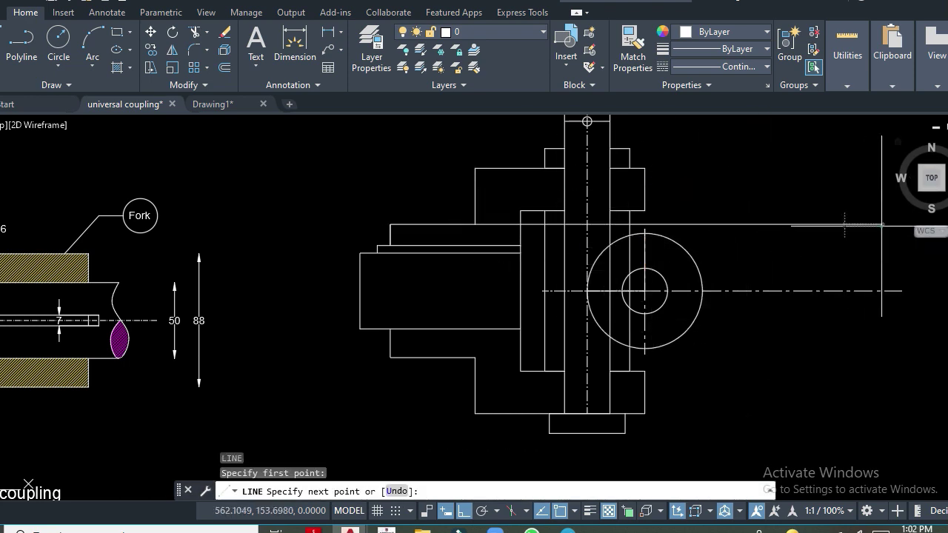
{"action": "left_click", "coordinate": [849, 224]}
{"action": "key", "text": "Return"}
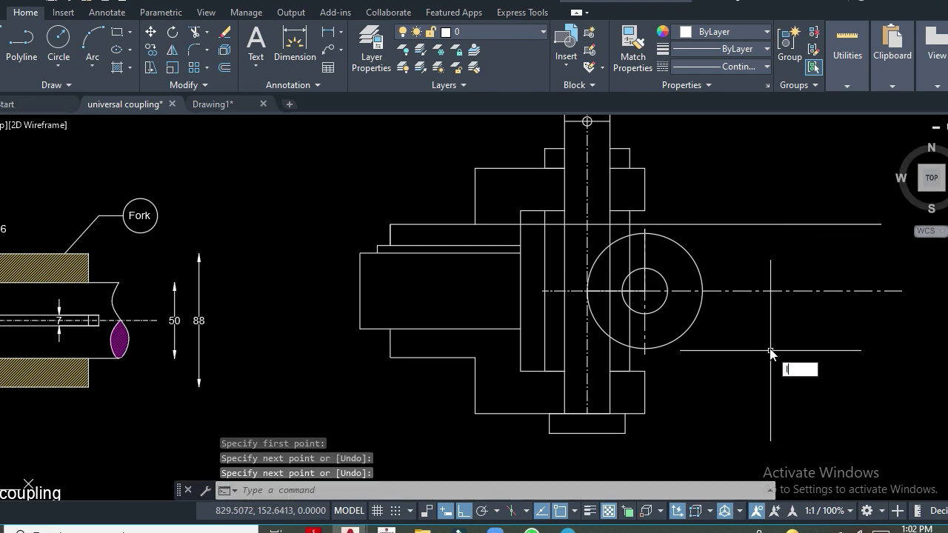
{"action": "key", "text": "Return"}
{"action": "left_click", "coordinate": [475, 357]}
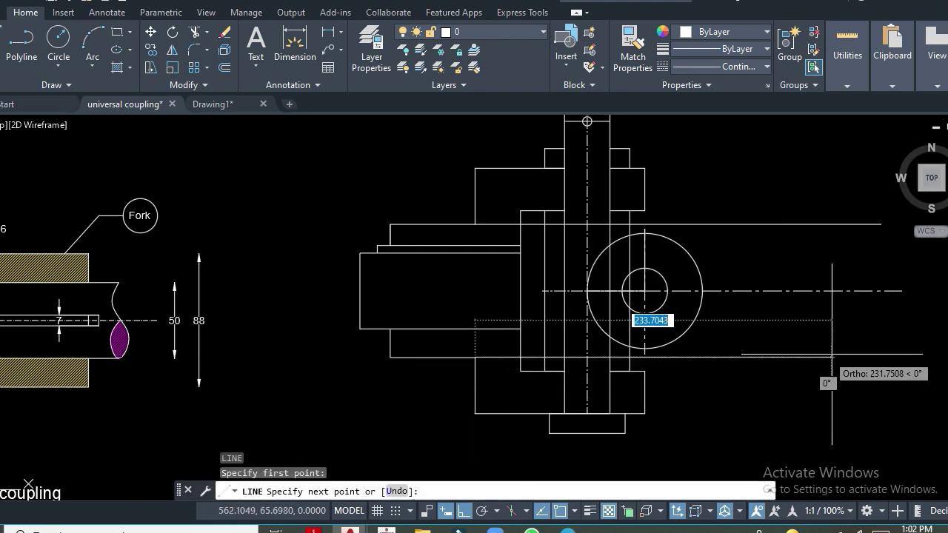
{"action": "left_click", "coordinate": [888, 354]}
{"action": "key", "text": "Return"}
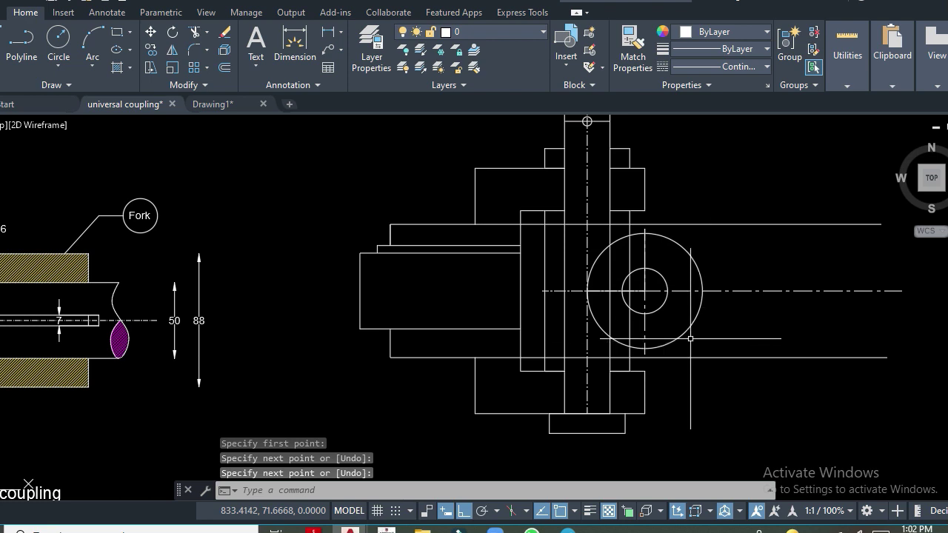
Step: Add the right vertical edge line and trim its top and bottom overhangs
{"action": "type", "text": "L"}
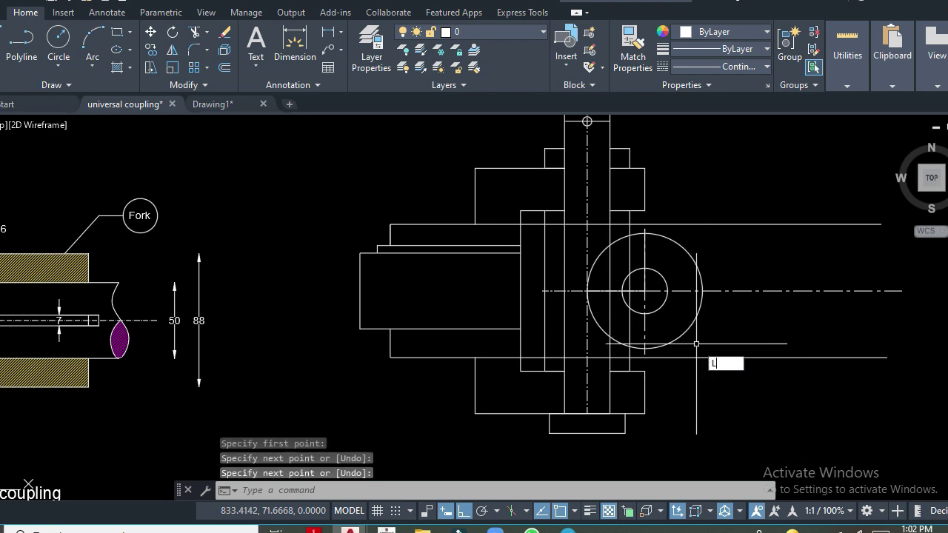
{"action": "key", "text": "Return"}
{"action": "left_click", "coordinate": [645, 290]}
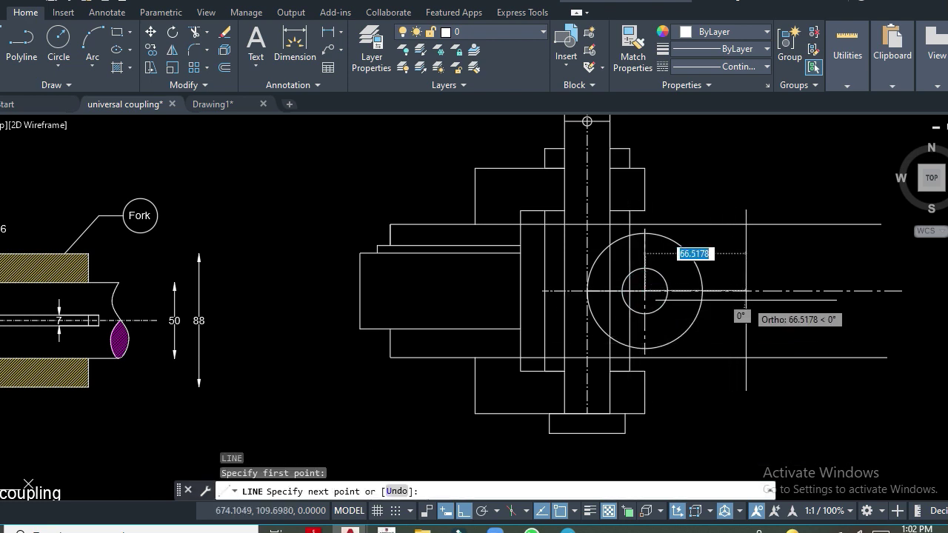
{"action": "left_click", "coordinate": [711, 207]}
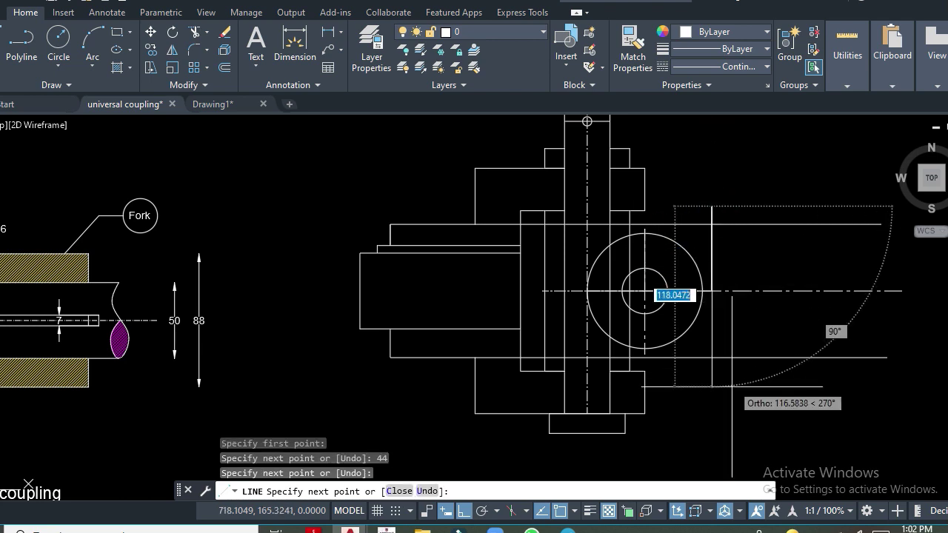
{"action": "left_click", "coordinate": [711, 393]}
{"action": "key", "text": "Return"}
{"action": "type", "text": "r"}
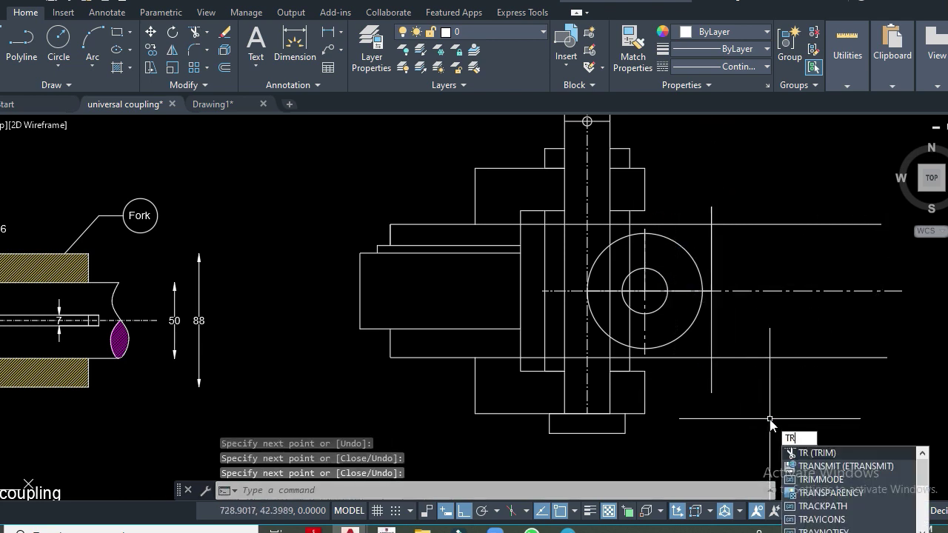
{"action": "key", "text": "Return"}
{"action": "left_click_drag", "start_coordinate": [717, 205], "coordinate": [708, 220]}
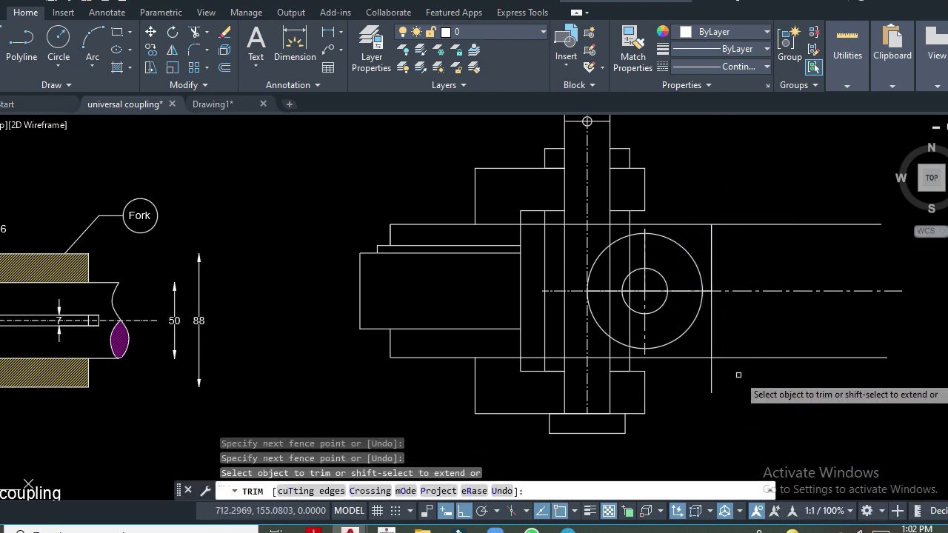
{"action": "left_click_drag", "start_coordinate": [740, 373], "coordinate": [699, 381]}
{"action": "key", "text": "Return"}
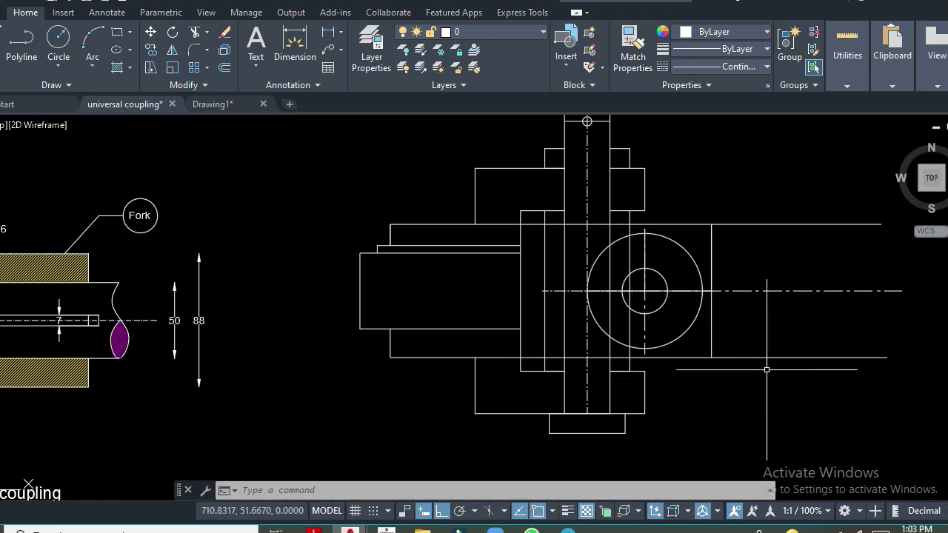
{"action": "type", "text": "c"}
Step: Add the middle circle of radius 28 on the same centre
{"action": "key", "text": "Return"}
{"action": "left_click", "coordinate": [644, 291]}
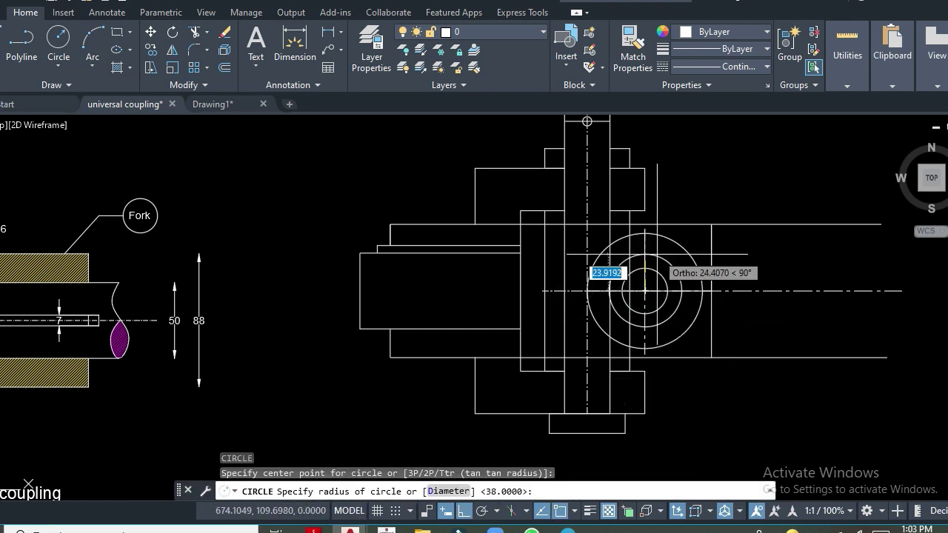
{"action": "type", "text": "28"}
{"action": "key", "text": "Return"}
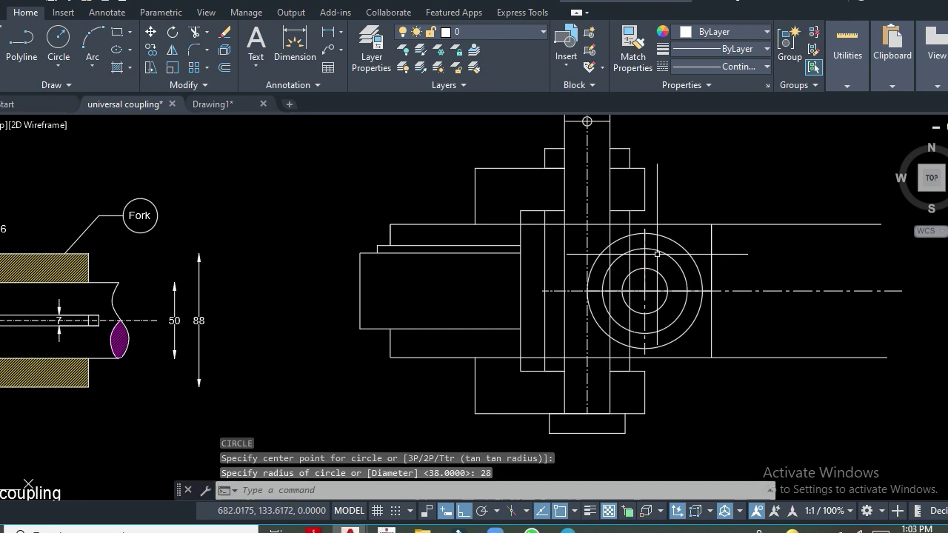
{"action": "key", "text": "Return"}
{"action": "key", "text": "Escape"}
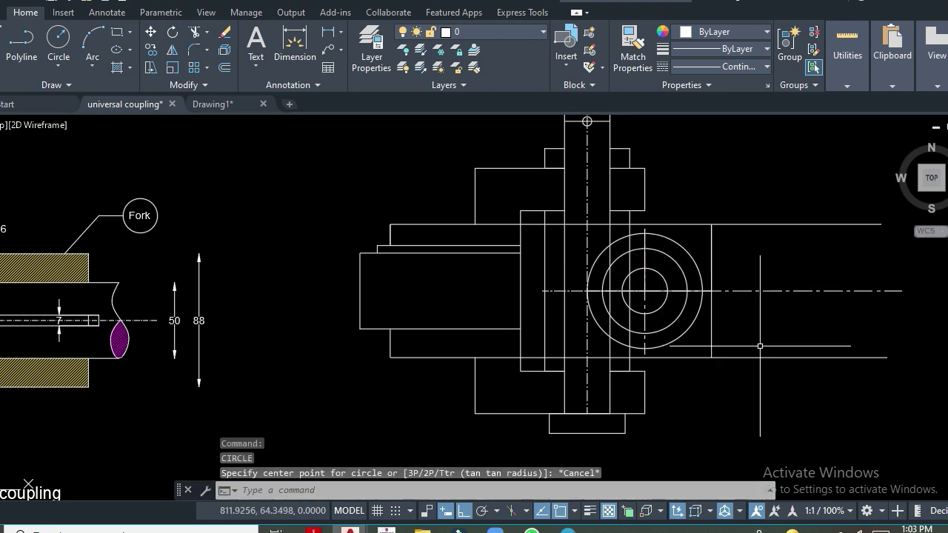
Step: Extend the bottom line 86 units right, run a new edge up, and trim its top stub
{"action": "type", "text": "l"}
{"action": "key", "text": "Return"}
{"action": "left_click", "coordinate": [712, 357]}
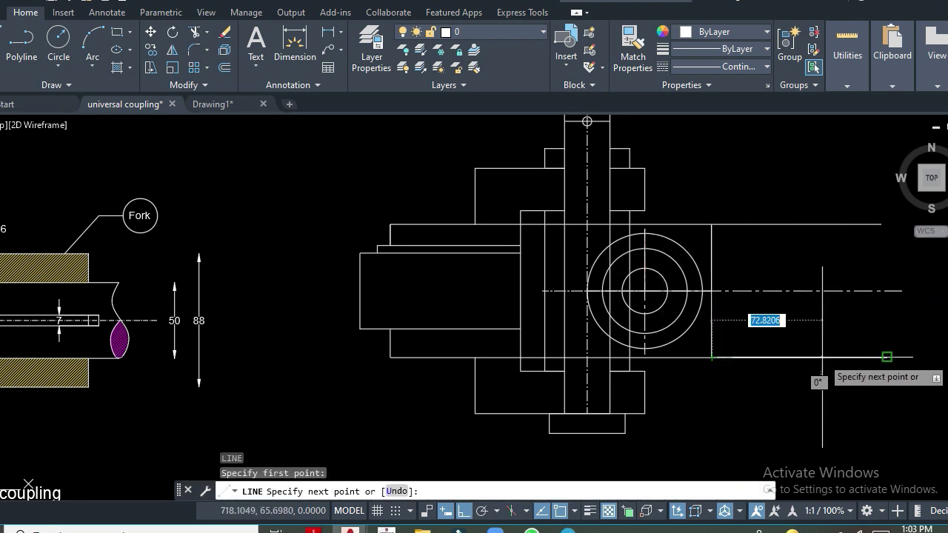
{"action": "key", "text": "Return"}
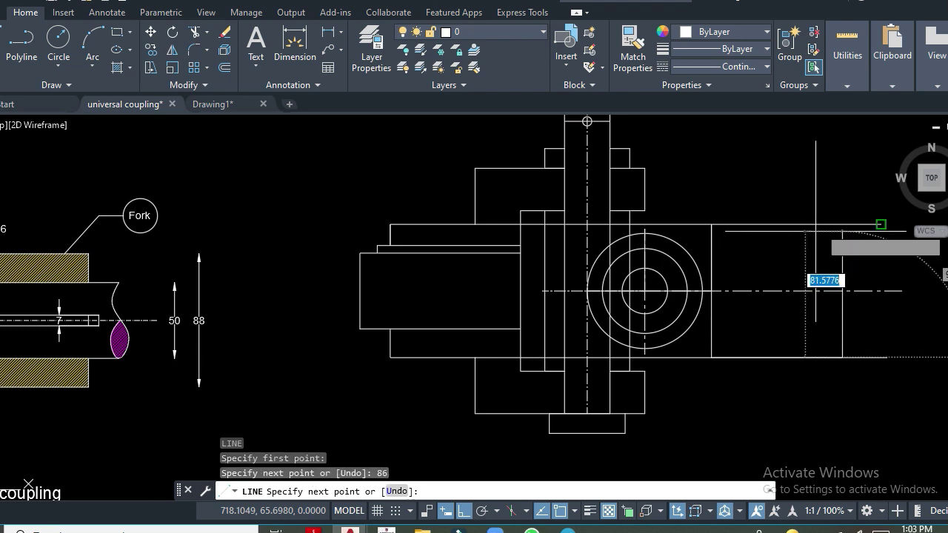
{"action": "left_click", "coordinate": [842, 210]}
{"action": "key", "text": "Return"}
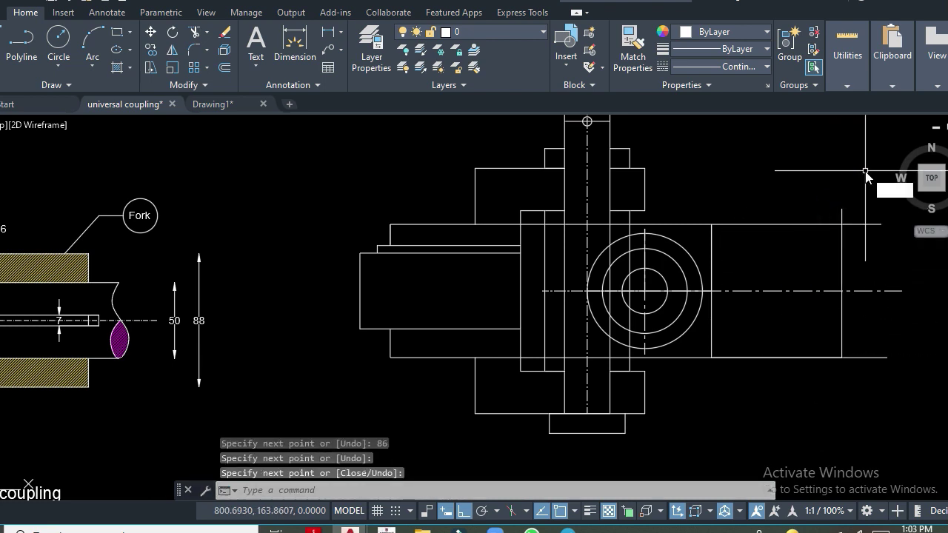
{"action": "type", "text": "tr"}
{"action": "key", "text": "Return"}
{"action": "mouse_move", "coordinate": [852, 212]}
{"action": "left_mouse_down"}
{"action": "mouse_move", "coordinate": [832, 220]}
{"action": "mouse_move", "coordinate": [863, 236]}
{"action": "left_mouse_up"}
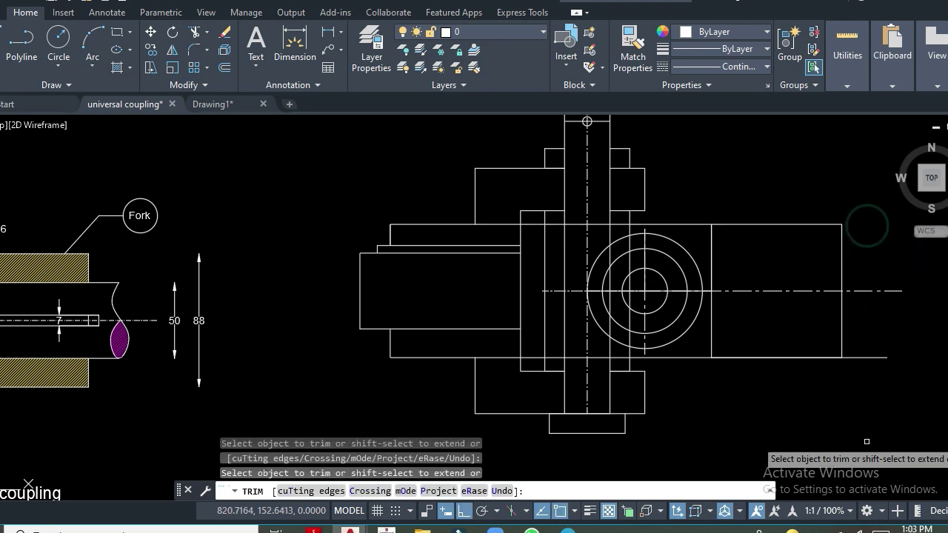
{"action": "key", "text": "Return"}
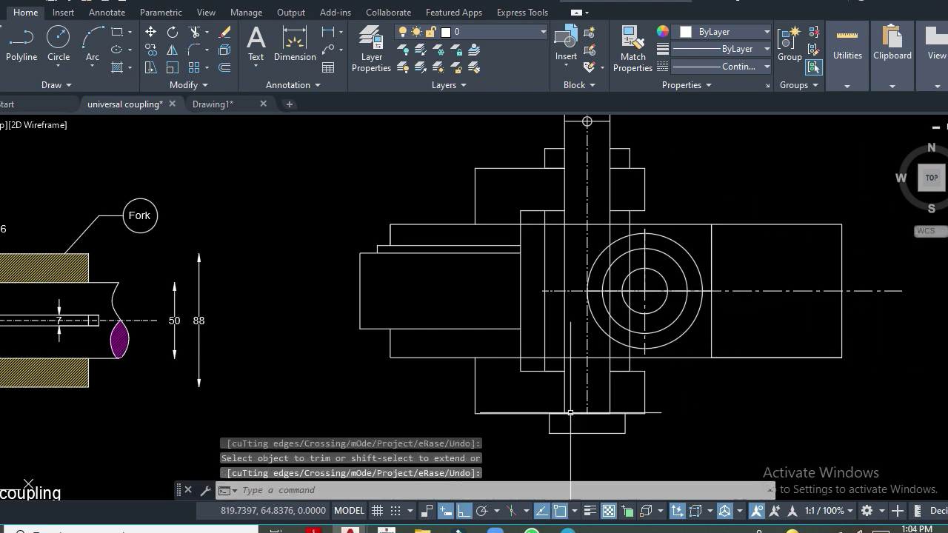
Step: Draw a 25-unit horizontal segment from the new right edge and trim its stub
{"action": "type", "text": "l"}
{"action": "key", "text": "Return"}
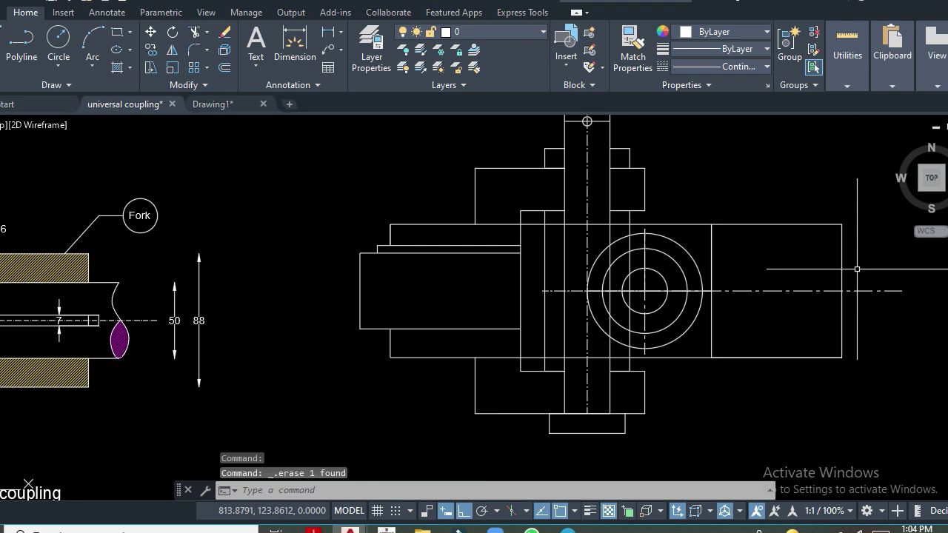
{"action": "left_click", "coordinate": [842, 224]}
{"action": "key", "text": "F3"}
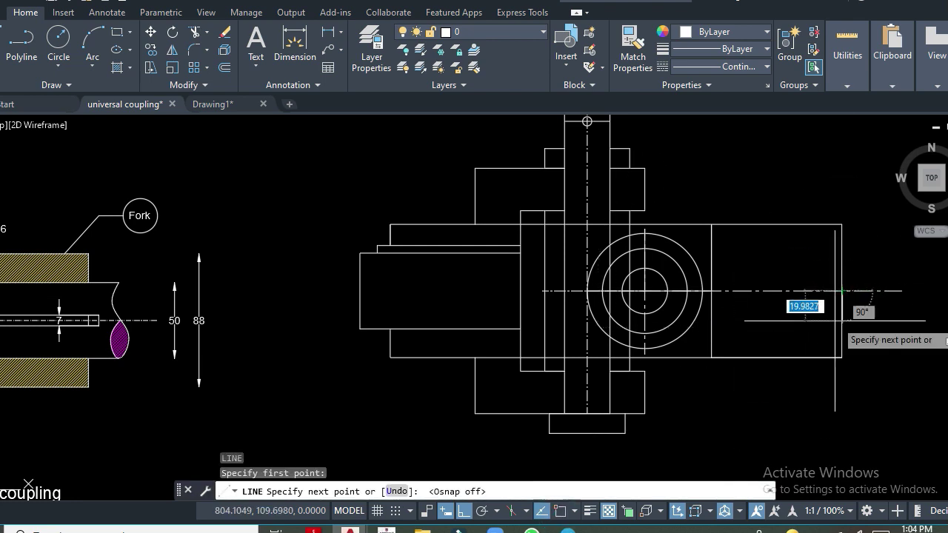
{"action": "type", "text": "25"}
{"action": "key", "text": "Return"}
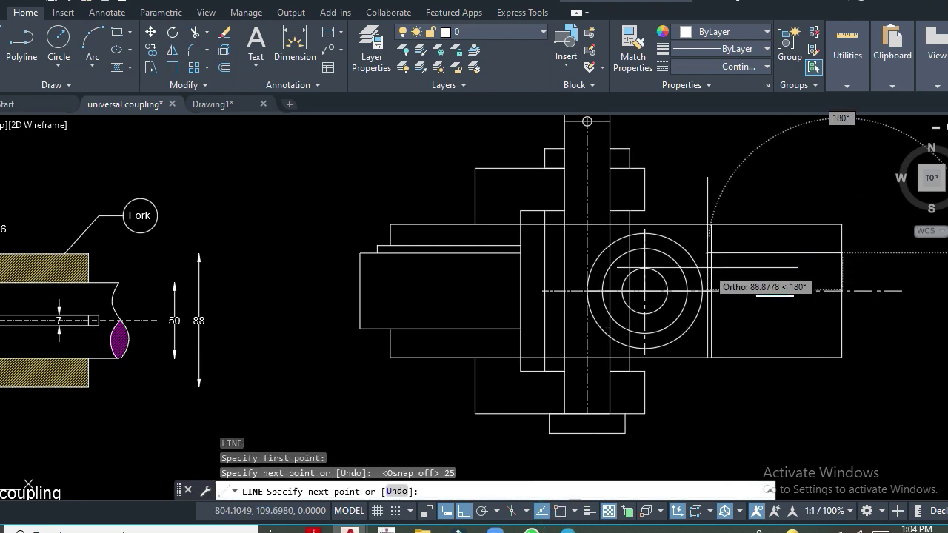
{"action": "left_click", "coordinate": [705, 256]}
{"action": "key", "text": "Return"}
{"action": "scroll", "coordinate": [741, 268], "scroll_direction": "up", "scroll_amount": 2}
{"action": "key", "text": "Return"}
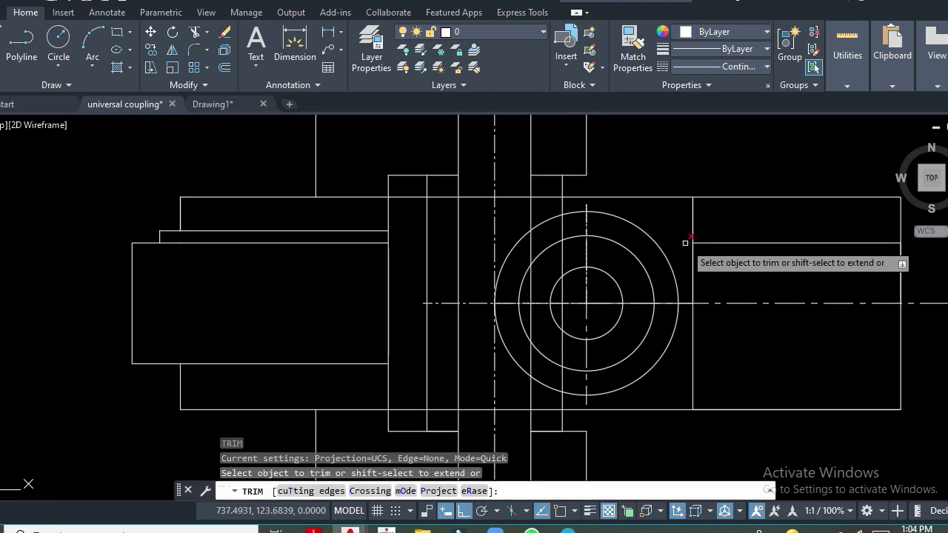
{"action": "left_click", "coordinate": [687, 242]}
{"action": "key", "text": "Escape"}
Step: Offset the horizontal line by 50 to the chosen side
{"action": "type", "text": "o"}
{"action": "key", "text": "Return"}
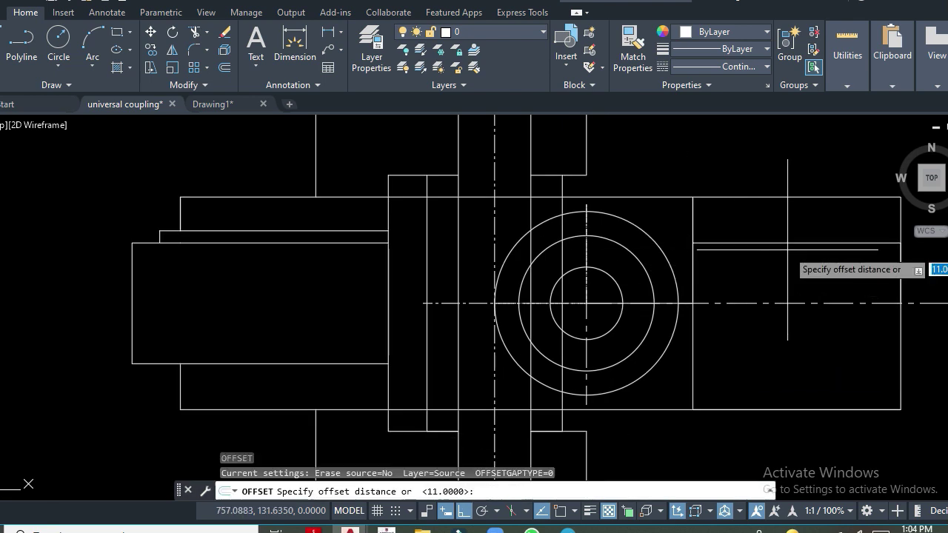
{"action": "type", "text": "50"}
{"action": "key", "text": "Return"}
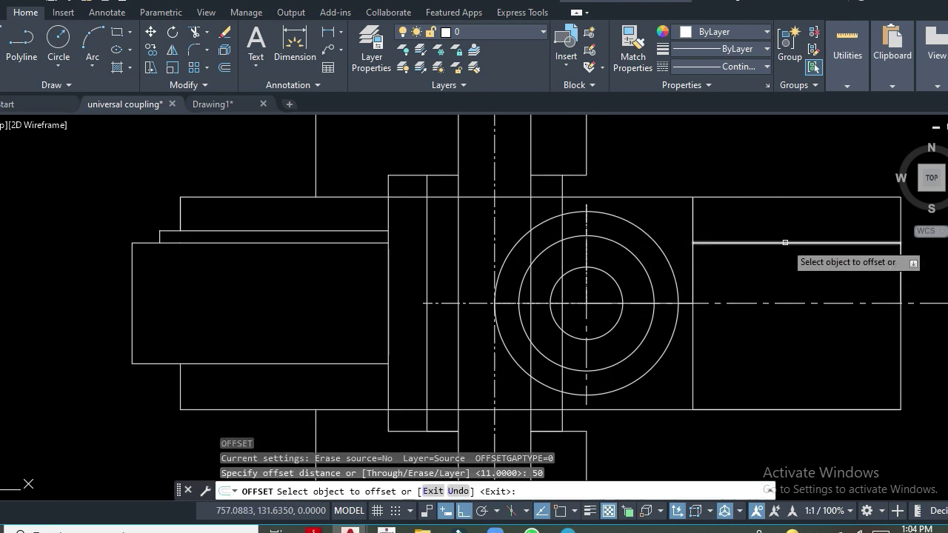
{"action": "left_click", "coordinate": [787, 249]}
{"action": "left_click", "coordinate": [791, 346]}
{"action": "key", "text": "Return"}
{"action": "scroll", "coordinate": [793, 341], "scroll_direction": "down", "scroll_amount": 2}
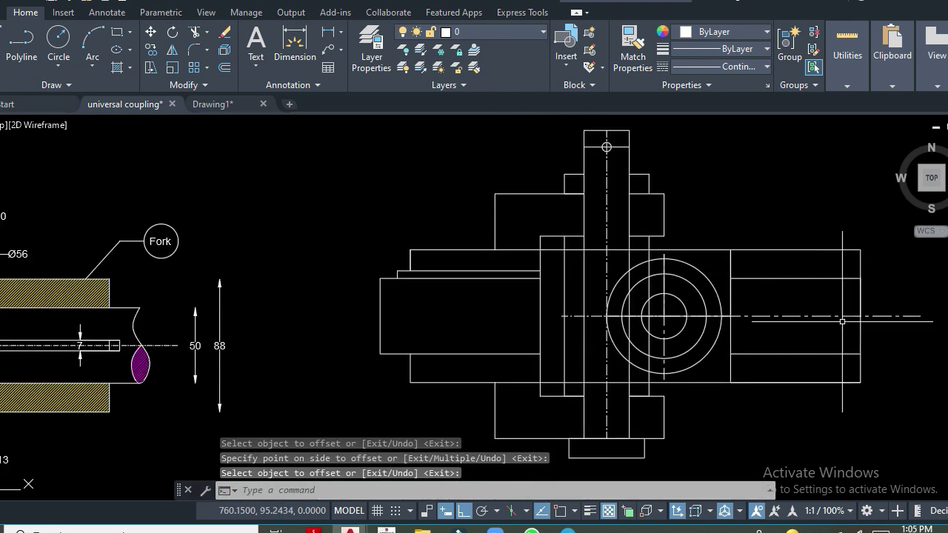
Step: Draw a line from the edge with a 20-unit segment and a 50-unit vertical segment
{"action": "type", "text": "l"}
{"action": "key", "text": "Return"}
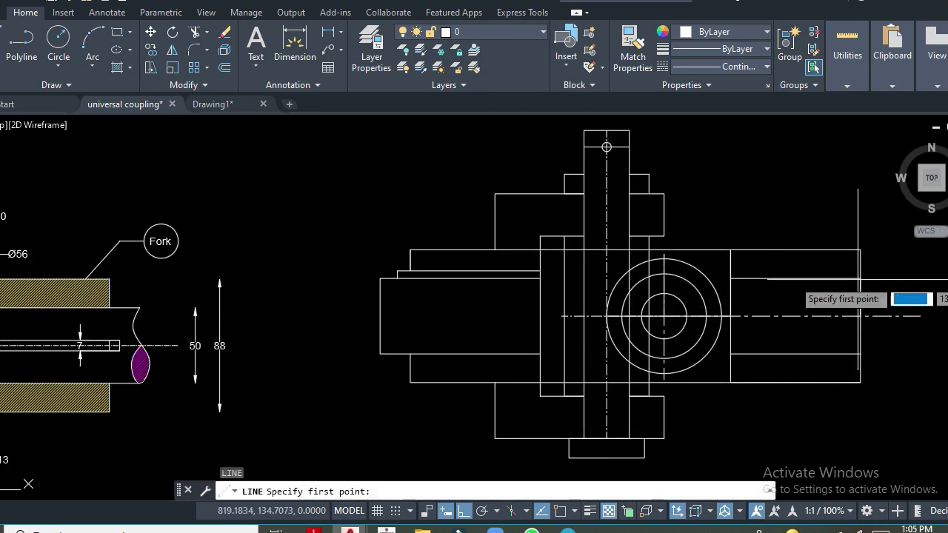
{"action": "key", "text": "F3"}
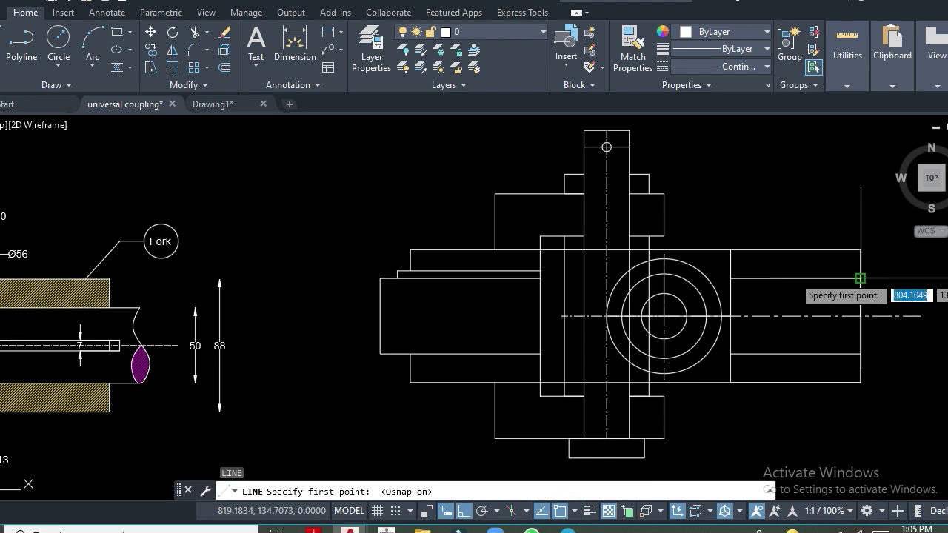
{"action": "left_click", "coordinate": [860, 280]}
{"action": "type", "text": "20"}
{"action": "key", "text": "Return"}
{"action": "type", "text": "5"}
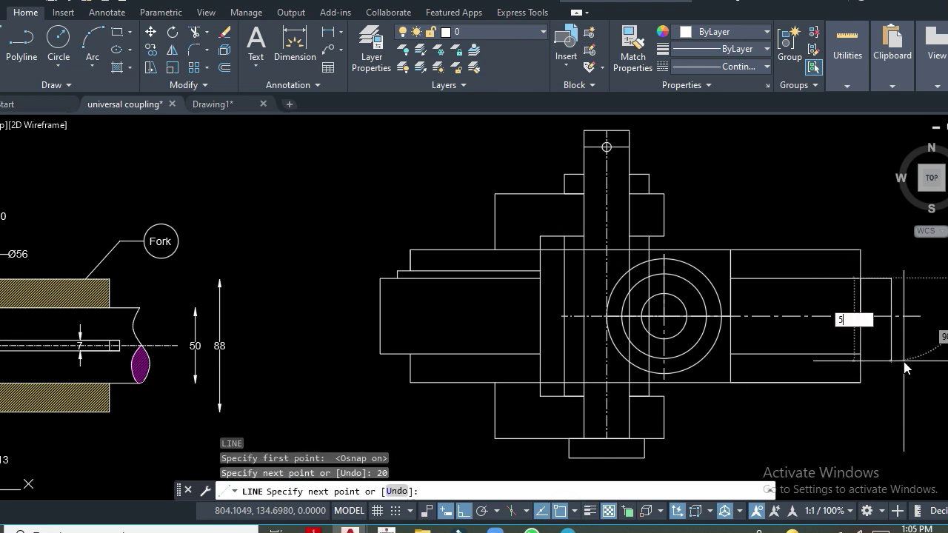
{"action": "type", "text": "0"}
{"action": "key", "text": "Return"}
Step: Trim the excess line ends with a fence
{"action": "key", "text": "Return"}
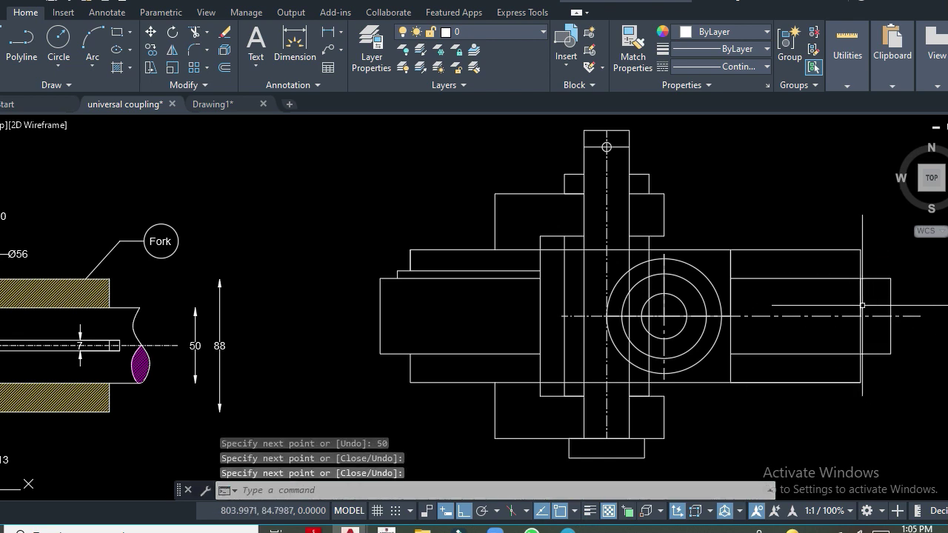
{"action": "type", "text": "tr"}
{"action": "key", "text": "Return"}
{"action": "left_click", "coordinate": [879, 347]}
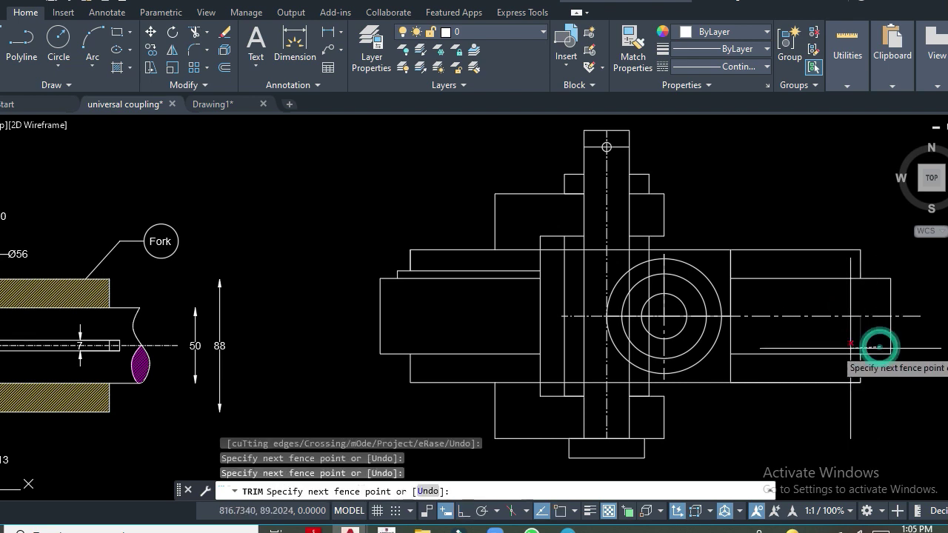
{"action": "key", "text": "Return"}
{"action": "key", "text": "Return"}
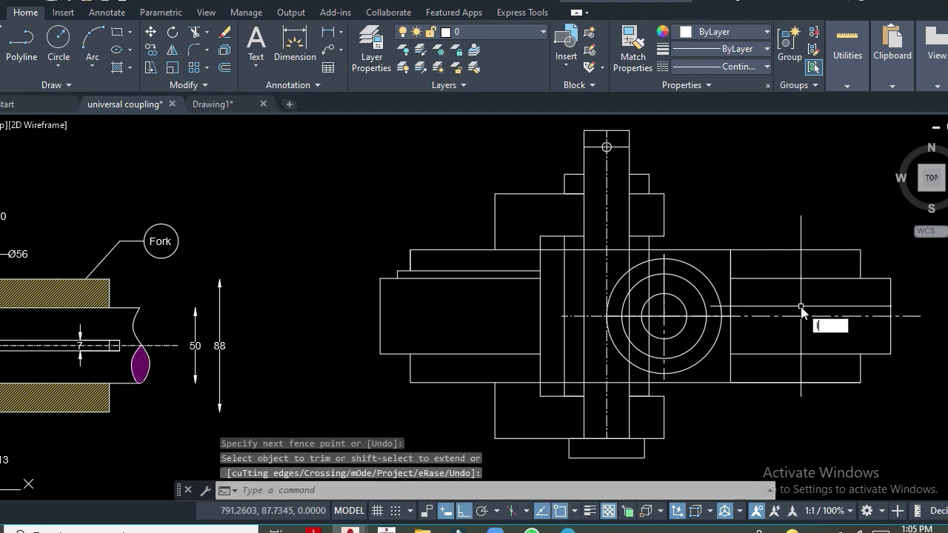
{"action": "type", "text": "l"}
{"action": "key", "text": "Return"}
Step: Outline the slot with 3.5 and 7-unit segments, plus a short line at its right end
{"action": "left_click", "coordinate": [731, 317]}
{"action": "type", "text": "3.5"}
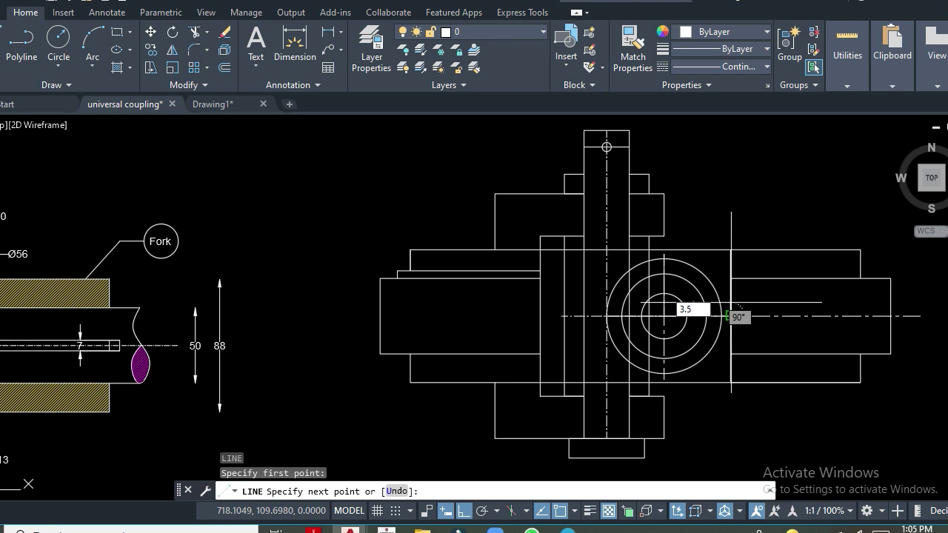
{"action": "key", "text": "Return"}
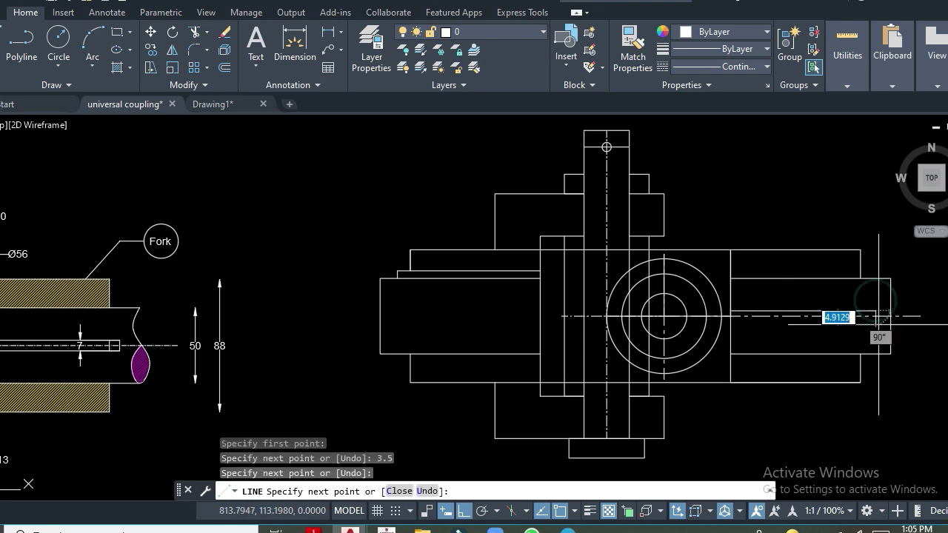
{"action": "type", "text": "7"}
{"action": "key", "text": "Return"}
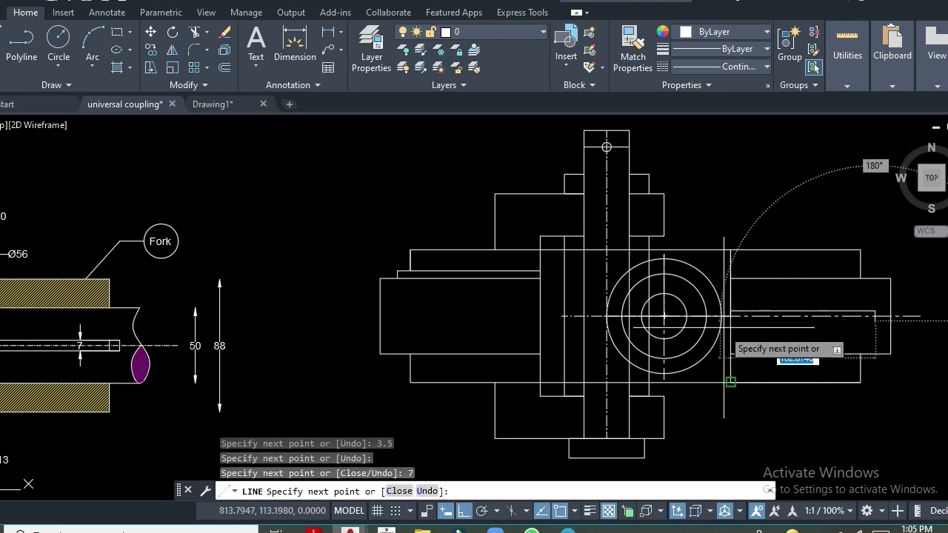
{"action": "key", "text": "F3"}
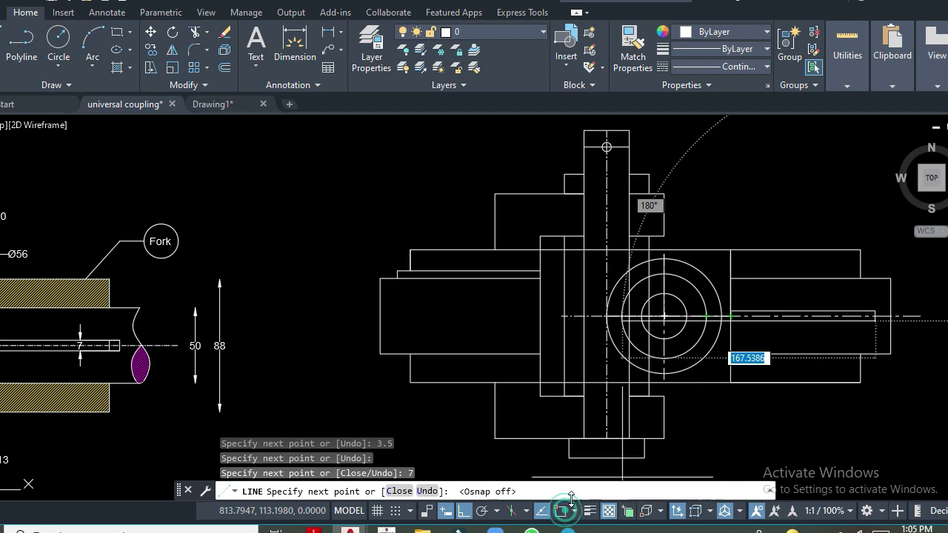
{"action": "key", "text": "Return"}
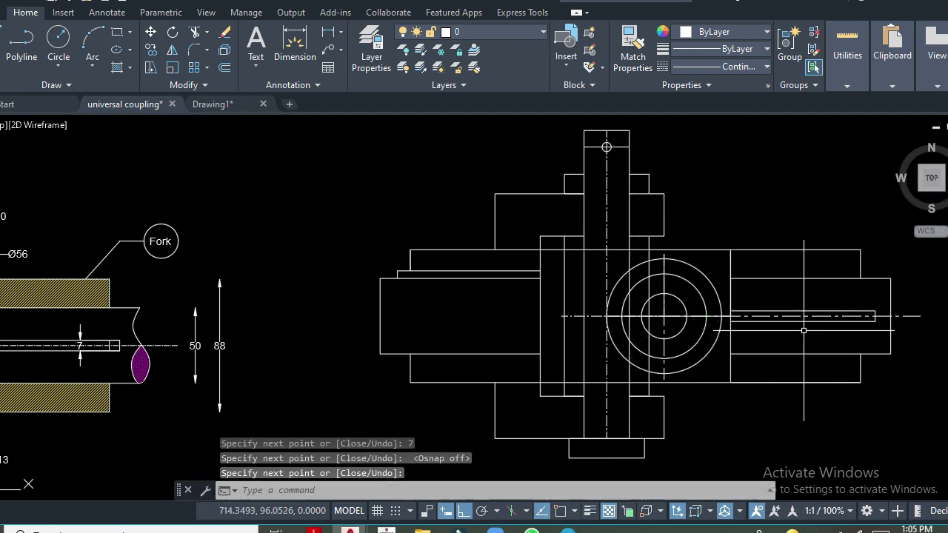
{"action": "key", "text": "Return"}
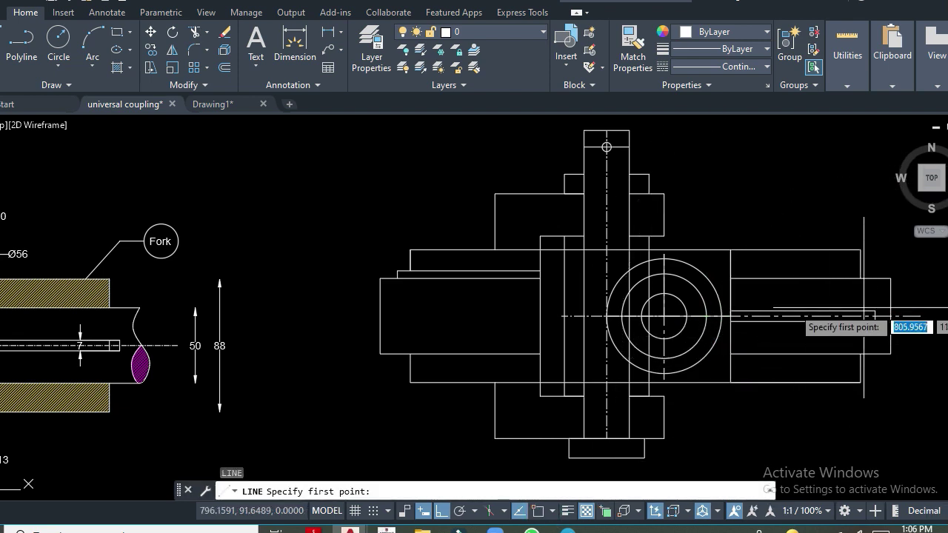
{"action": "left_click", "coordinate": [863, 331]}
{"action": "left_click", "coordinate": [863, 331]}
{"action": "key", "text": "Return"}
{"action": "scroll", "coordinate": [863, 331], "scroll_direction": "up", "scroll_amount": 4}
{"action": "type", "text": "TR"}
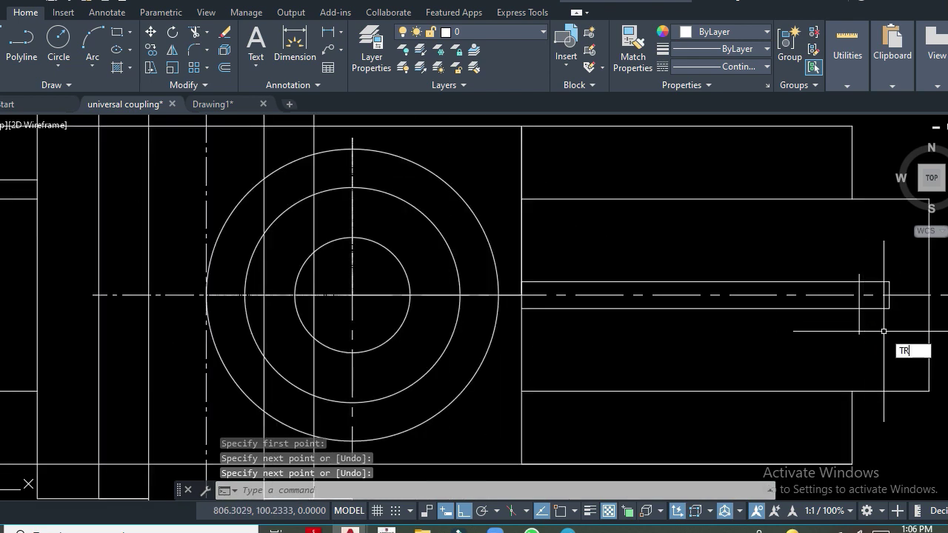
Step: Trim the vertical line around the slot and the outer circle's right-hand arcs
{"action": "key", "text": "Return"}
{"action": "left_click_drag", "start_coordinate": [878, 331], "coordinate": [852, 329]}
{"action": "left_click_drag", "start_coordinate": [872, 272], "coordinate": [848, 277]}
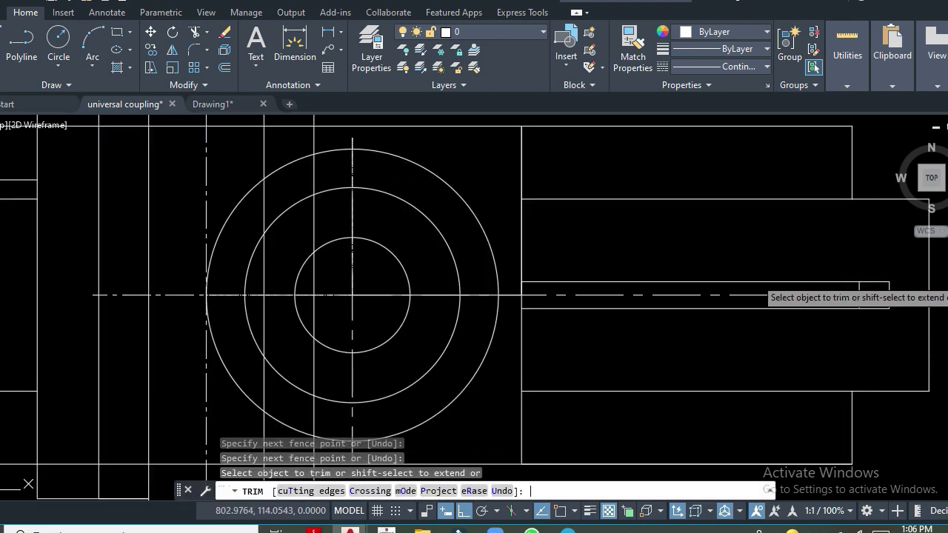
{"action": "key", "text": "Return"}
{"action": "scroll", "coordinate": [849, 278], "scroll_direction": "down", "scroll_amount": 2}
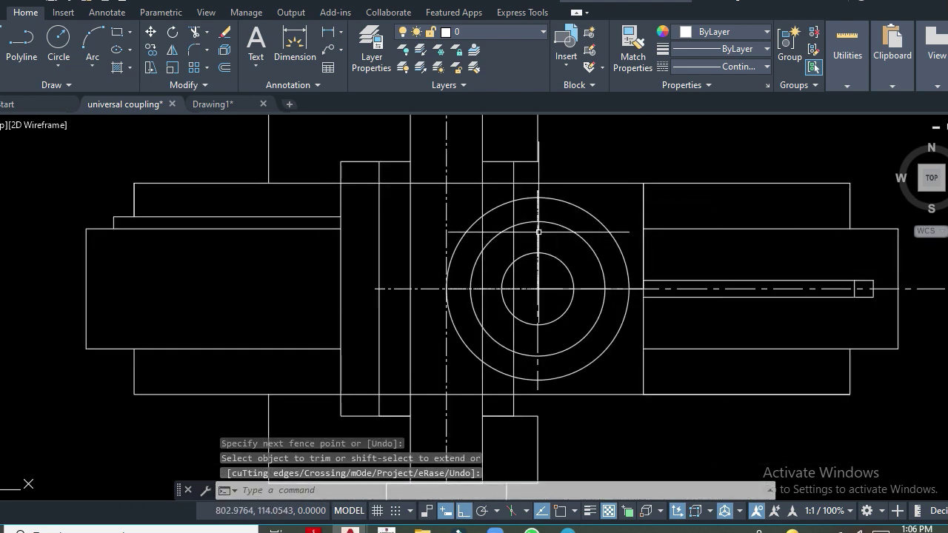
{"action": "key", "text": "Return"}
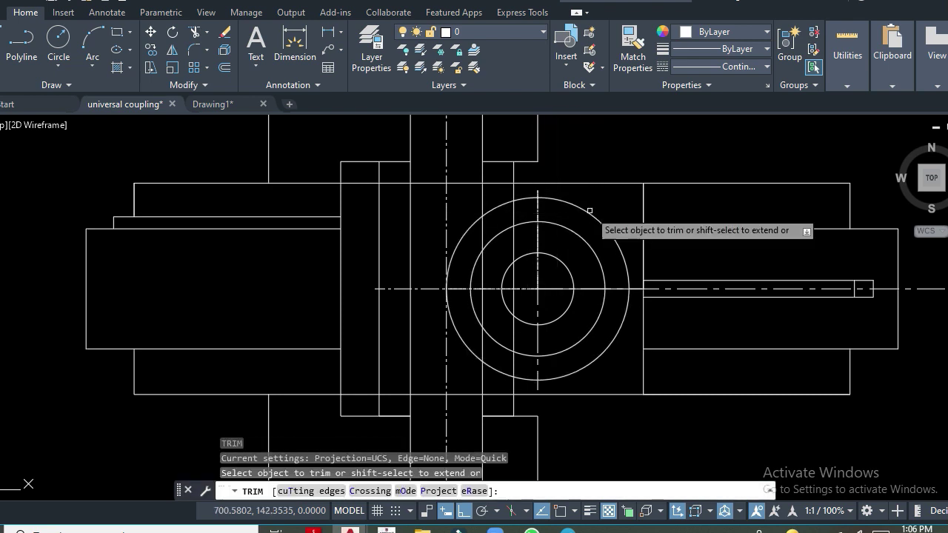
{"action": "left_click_drag", "start_coordinate": [592, 212], "coordinate": [532, 205]}
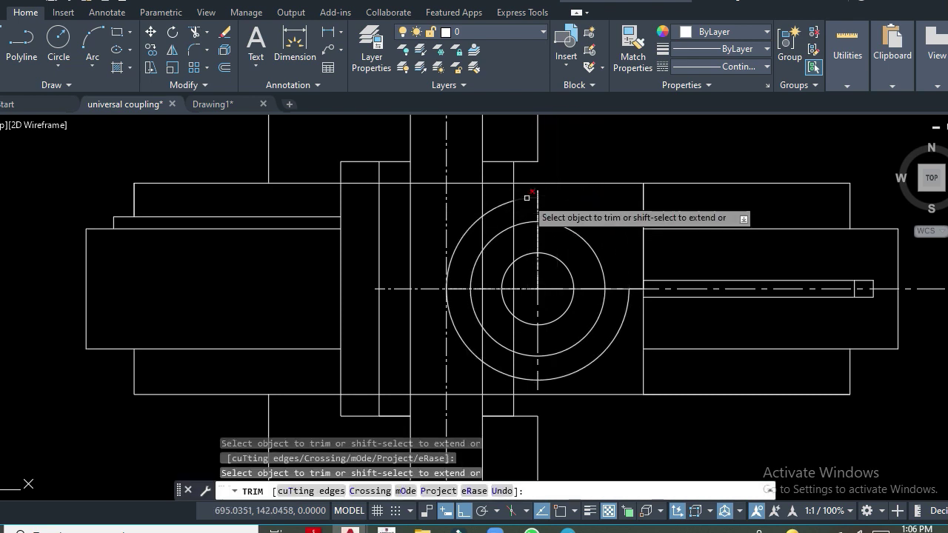
{"action": "left_click", "coordinate": [538, 379]}
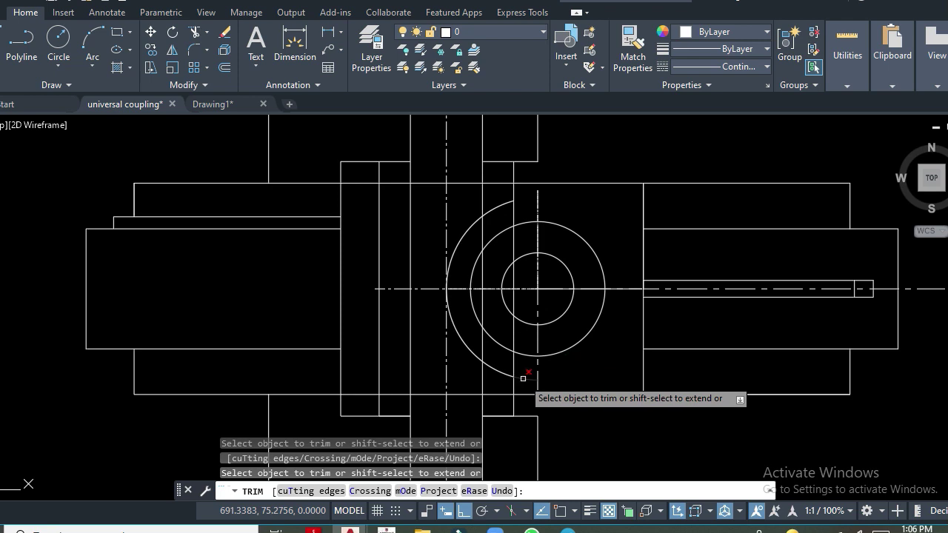
{"action": "key", "text": "Escape"}
Step: Draw a tapered line from the arc's lower end to the lower rectangle corner
{"action": "key", "text": "F8"}
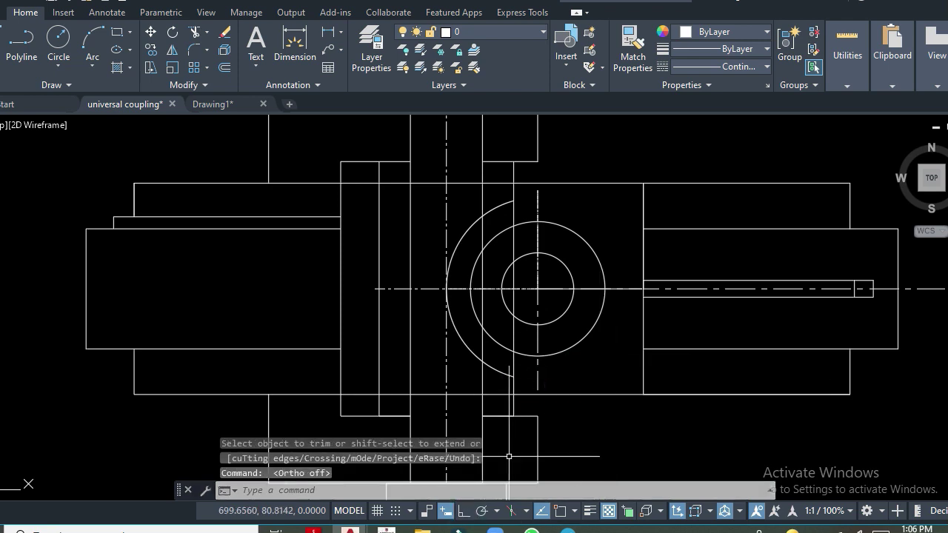
{"action": "type", "text": "l"}
{"action": "key", "text": "Return"}
{"action": "key", "text": "F3"}
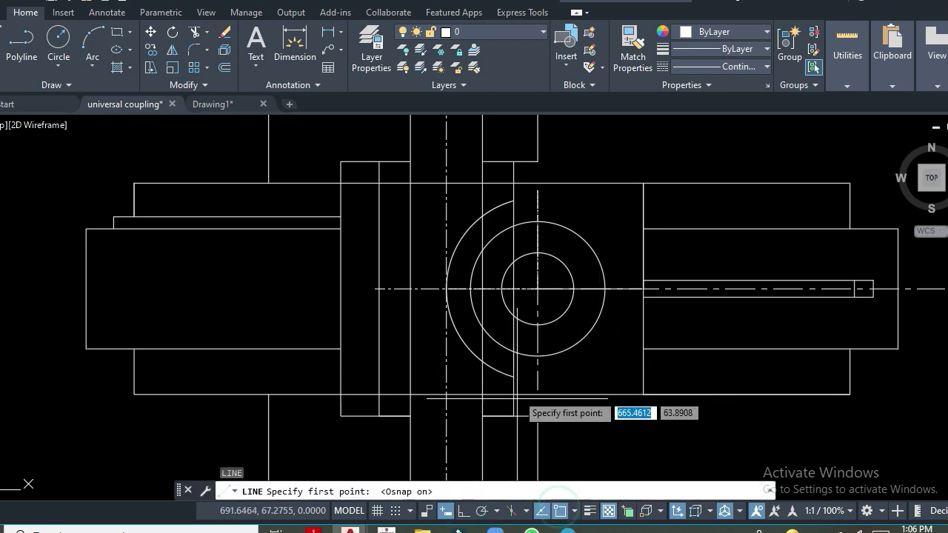
{"action": "left_click", "coordinate": [513, 376]}
{"action": "left_click", "coordinate": [643, 394]}
{"action": "key", "text": "Return"}
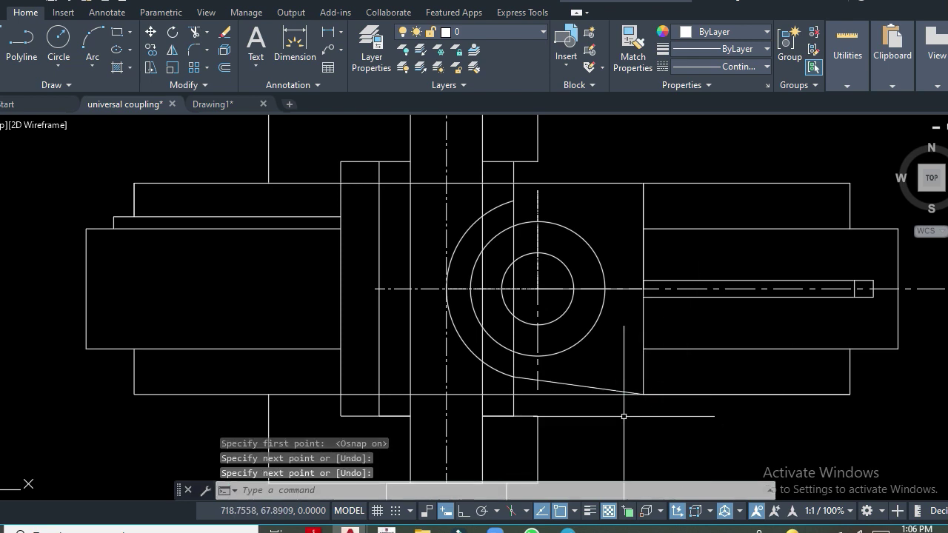
Step: Draw a tapered line from the arc's top end to the upper rectangle corner
{"action": "scroll", "coordinate": [633, 409], "scroll_direction": "up", "scroll_amount": 4}
{"action": "scroll", "coordinate": [696, 402], "scroll_direction": "down", "scroll_amount": 4}
{"action": "type", "text": "l"}
{"action": "key", "text": "Return"}
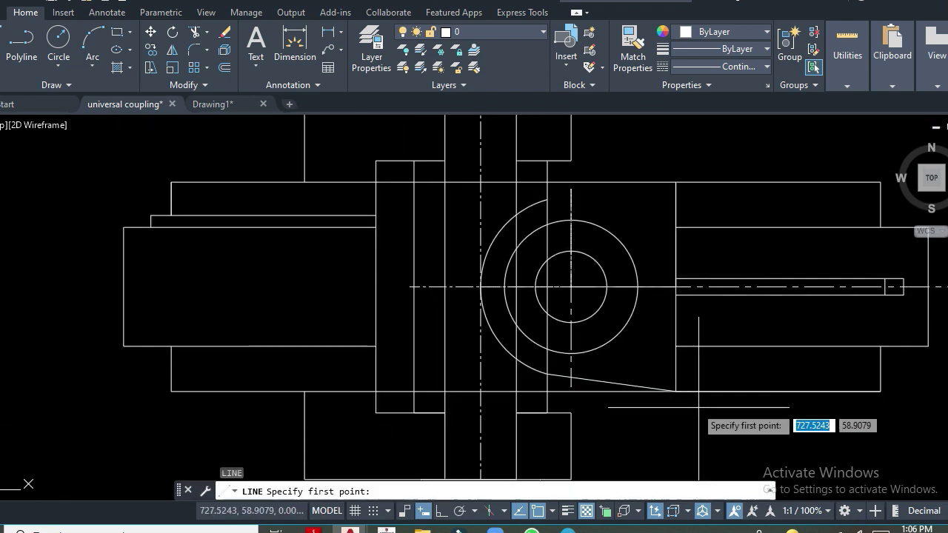
{"action": "left_click", "coordinate": [548, 198]}
{"action": "left_click", "coordinate": [675, 182]}
{"action": "key", "text": "Return"}
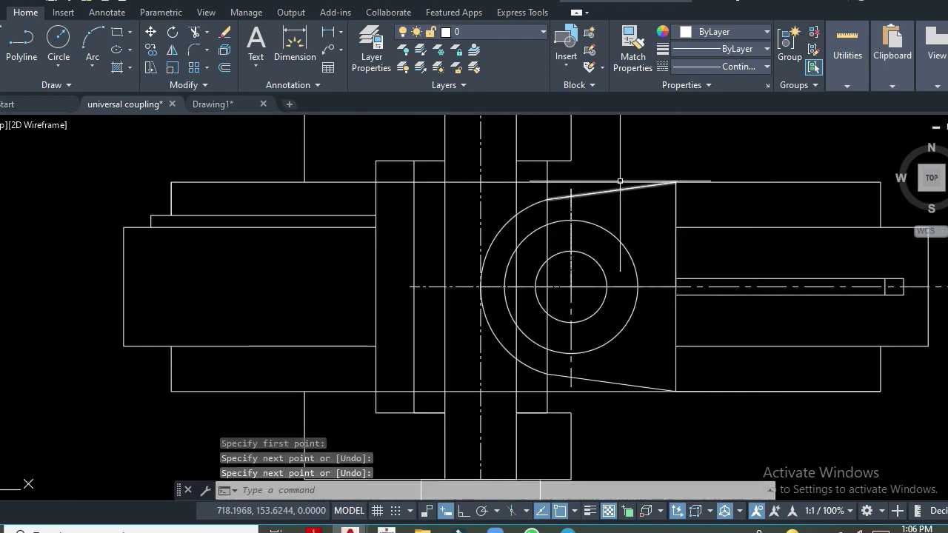
{"action": "type", "text": "tr"}
Step: Trim the leftover segments, the middle circle's left arc and the lines crossing inside the circle
{"action": "key", "text": "Return"}
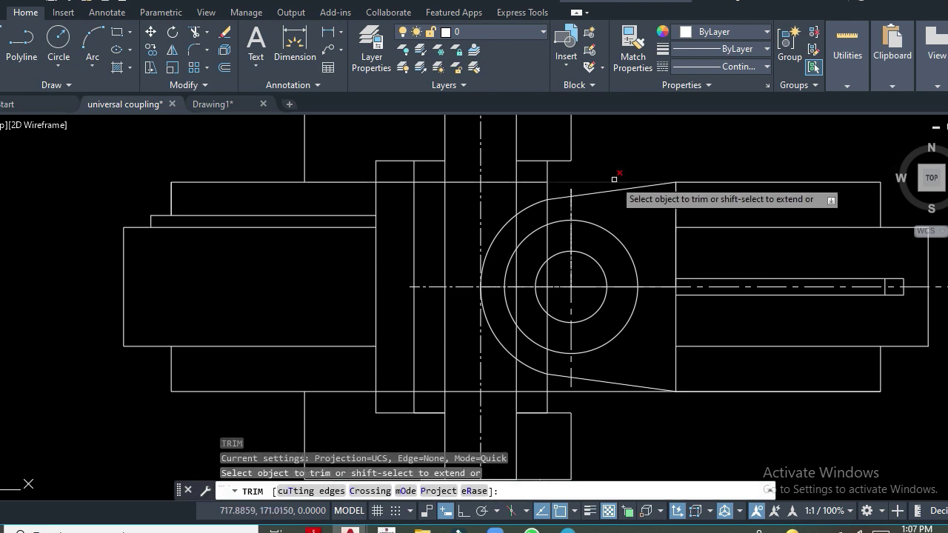
{"action": "left_click", "coordinate": [548, 181]}
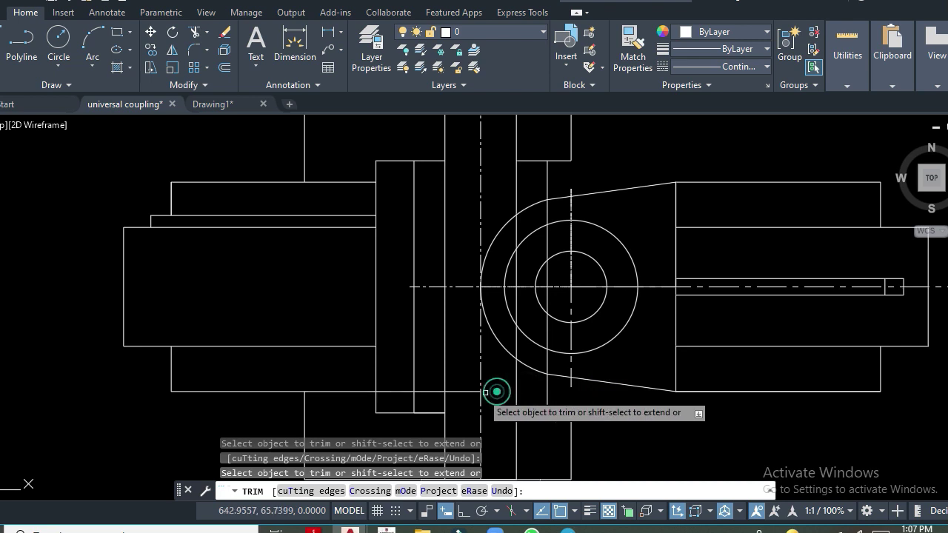
{"action": "key", "text": "Return"}
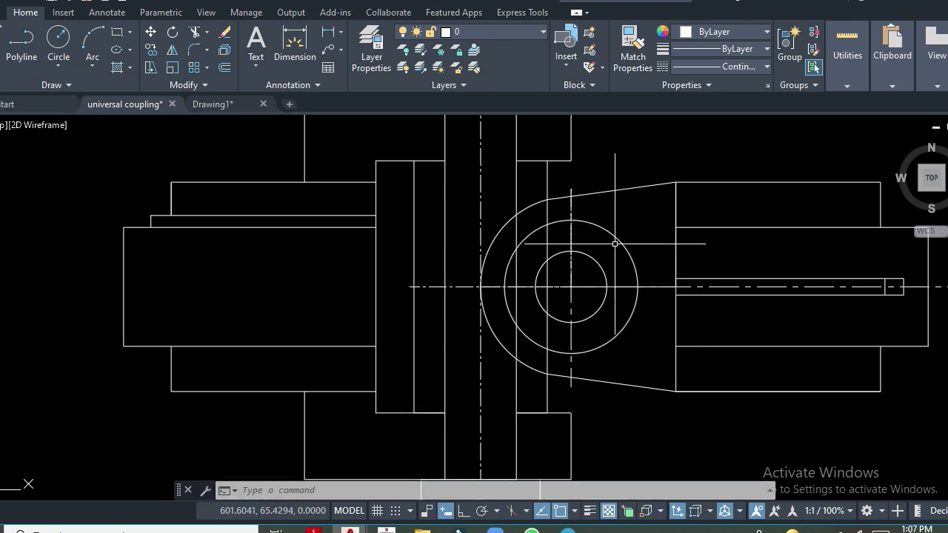
{"action": "type", "text": "TR"}
{"action": "key", "text": "Return"}
{"action": "left_click_drag", "start_coordinate": [518, 268], "coordinate": [509, 311]}
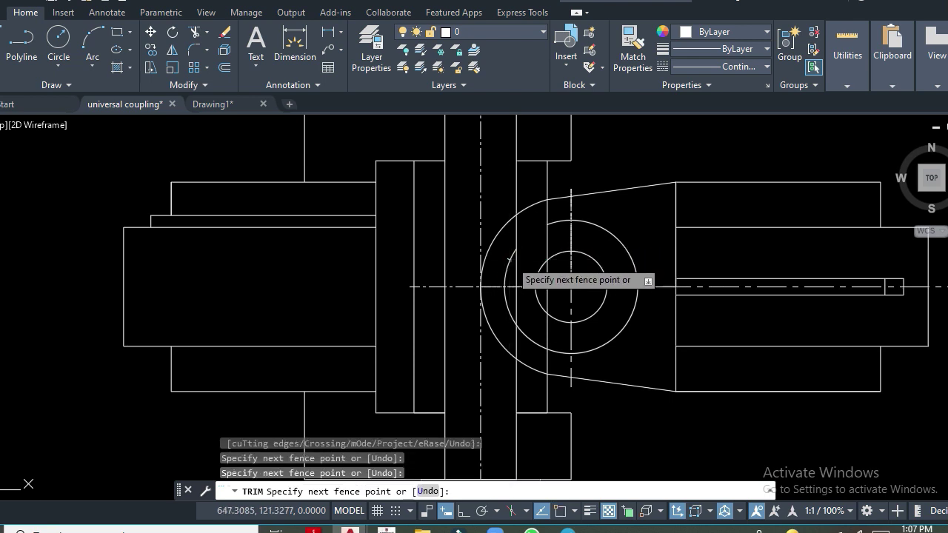
{"action": "left_click", "coordinate": [509, 310]}
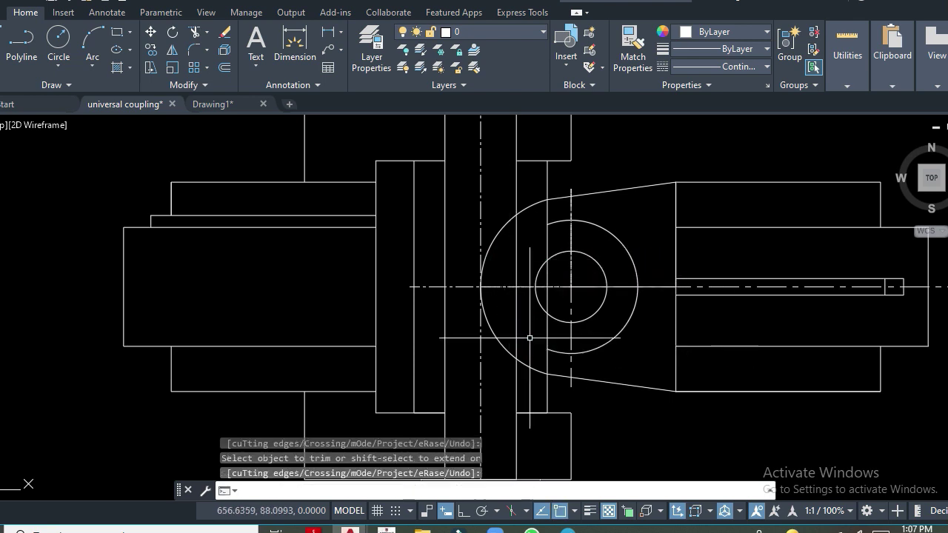
{"action": "key", "text": "Escape"}
{"action": "key", "text": "Return"}
{"action": "mouse_move", "coordinate": [571, 211]}
{"action": "left_mouse_down"}
{"action": "mouse_move", "coordinate": [548, 241]}
{"action": "mouse_move", "coordinate": [546, 277]}
{"action": "left_mouse_up"}
{"action": "left_click", "coordinate": [548, 304]}
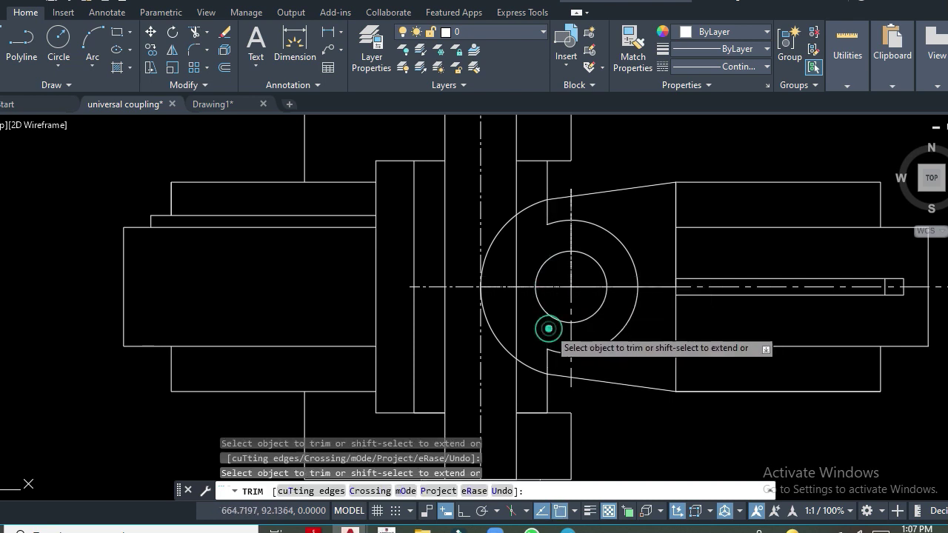
{"action": "key", "text": "Return"}
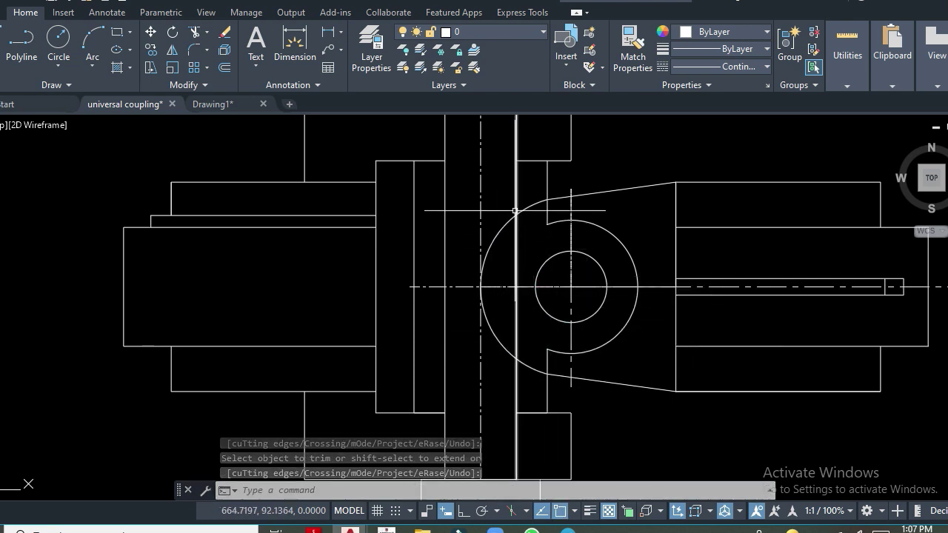
Step: Set the large circle's left arc to the CENTER dash-dot linetype
{"action": "left_click", "coordinate": [521, 212]}
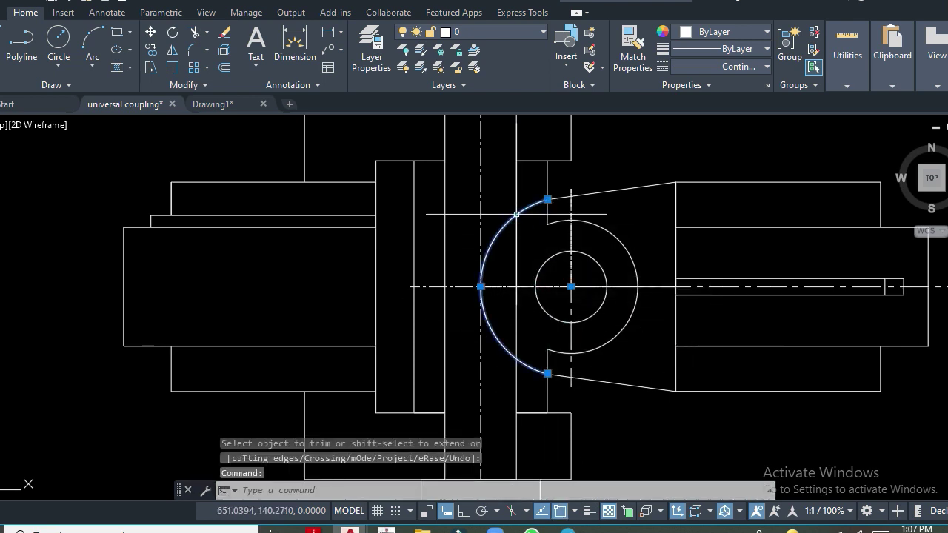
{"action": "left_click", "coordinate": [763, 66]}
{"action": "left_click", "coordinate": [746, 120]}
{"action": "key", "text": "Return"}
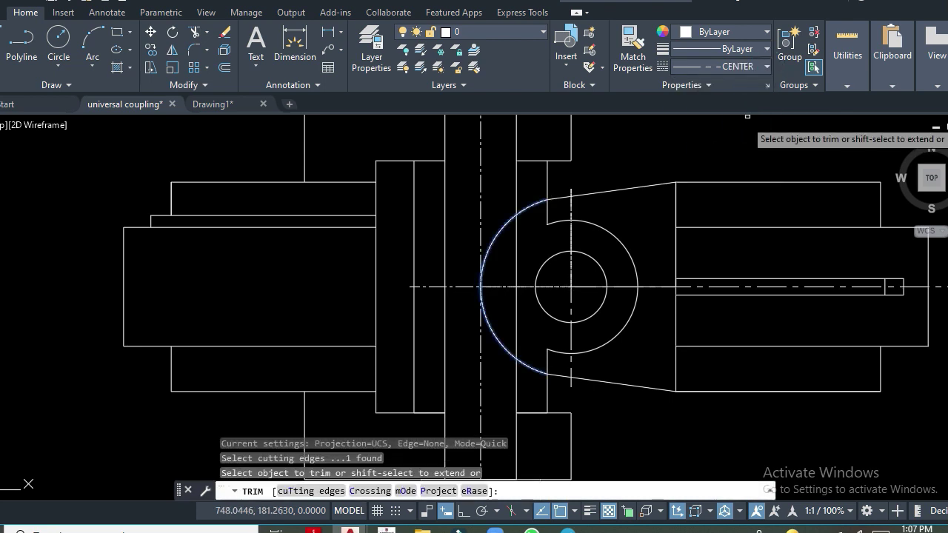
{"action": "scroll", "coordinate": [517, 348], "scroll_direction": "up", "scroll_amount": 4}
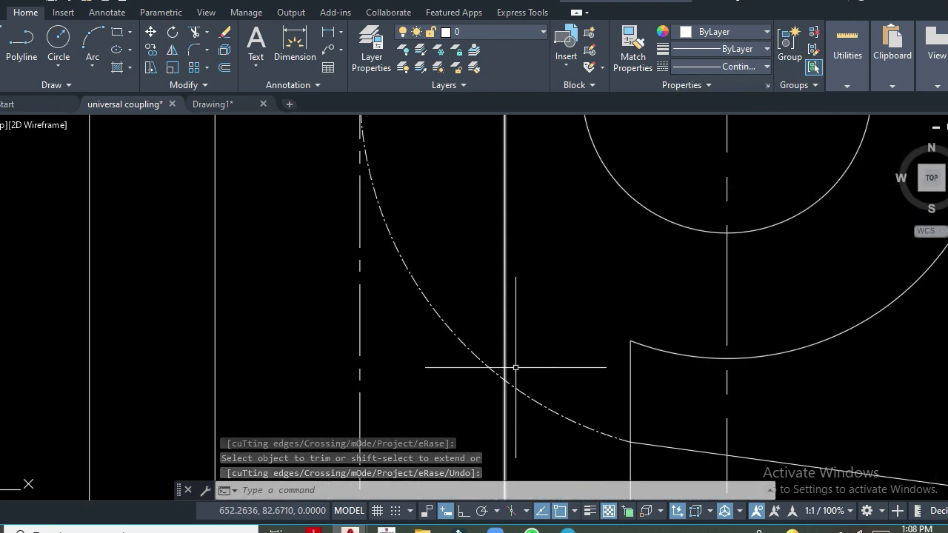
{"action": "scroll", "coordinate": [486, 338], "scroll_direction": "down", "scroll_amount": 2}
{"action": "scroll", "coordinate": [435, 280], "scroll_direction": "down", "scroll_amount": 2}
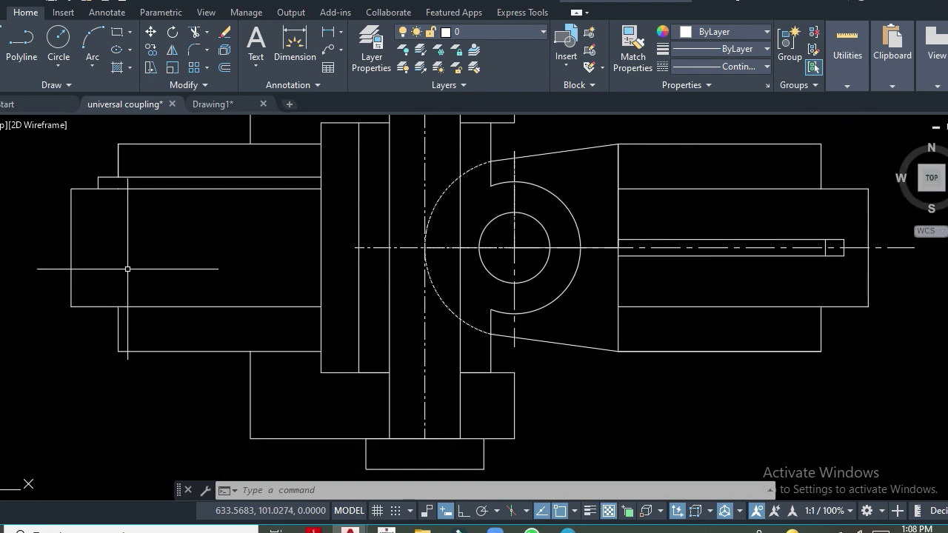
Step: Delete the stray line and add a centre line between the shaft's upper and lower long edges
{"action": "key", "text": "Delete"}
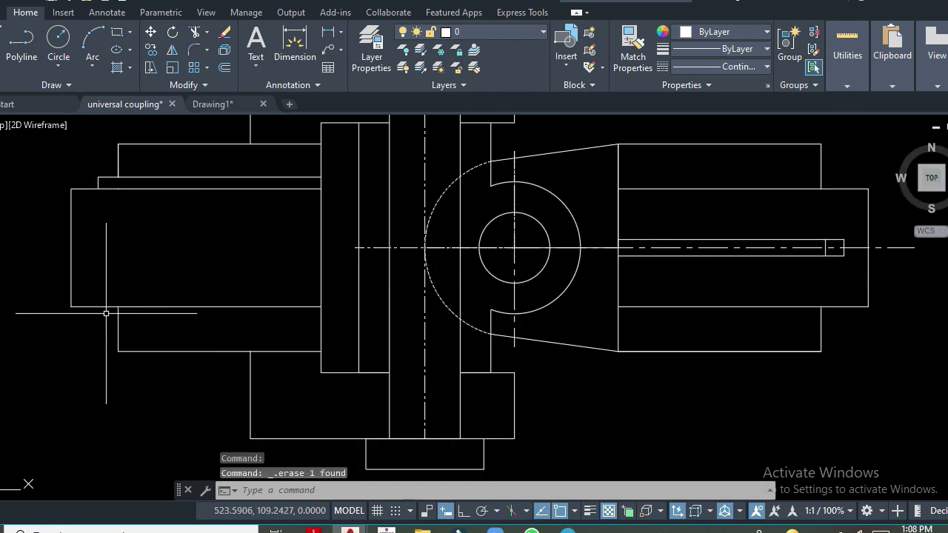
{"action": "type", "text": "c"}
{"action": "key", "text": "Return"}
{"action": "left_click", "coordinate": [86, 188]}
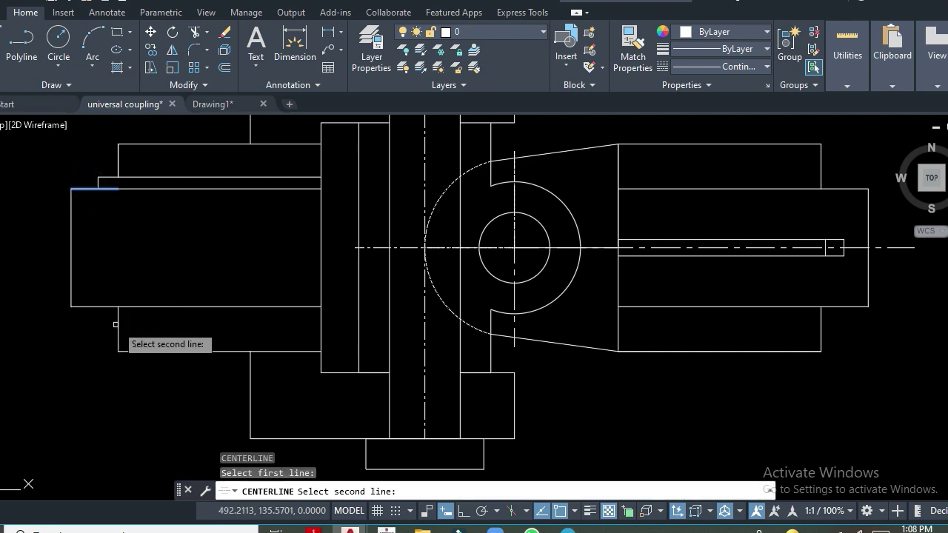
{"action": "left_click", "coordinate": [89, 306]}
{"action": "key", "text": "Return"}
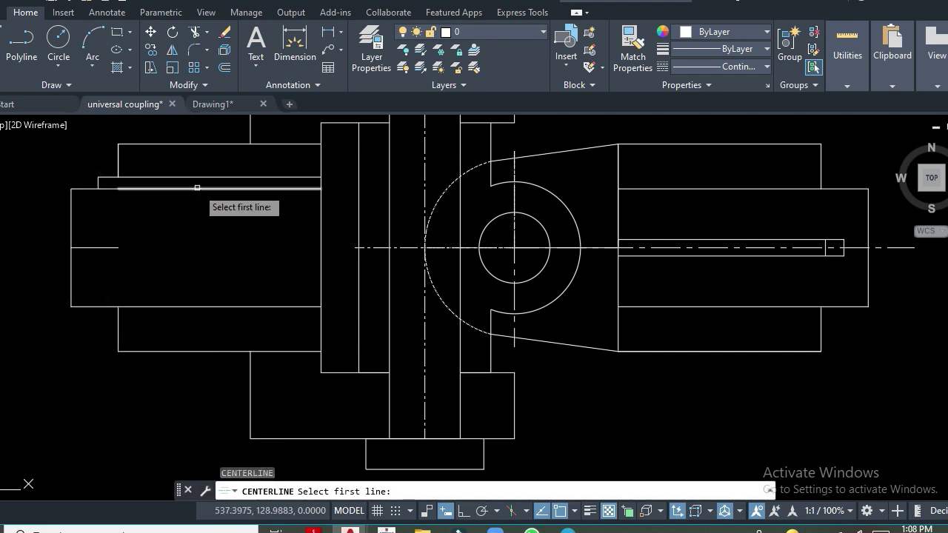
{"action": "left_click", "coordinate": [198, 189]}
{"action": "left_click", "coordinate": [198, 306]}
{"action": "key", "text": "Return"}
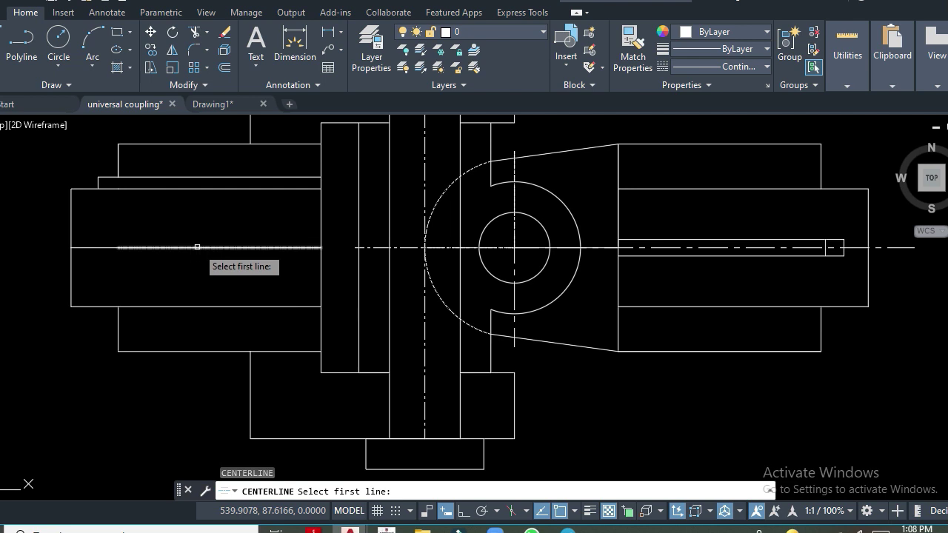
{"action": "key", "text": "Escape"}
Step: Check the new centre line in Properties, then erase the shaft's straight left end line
{"action": "left_click", "coordinate": [141, 251]}
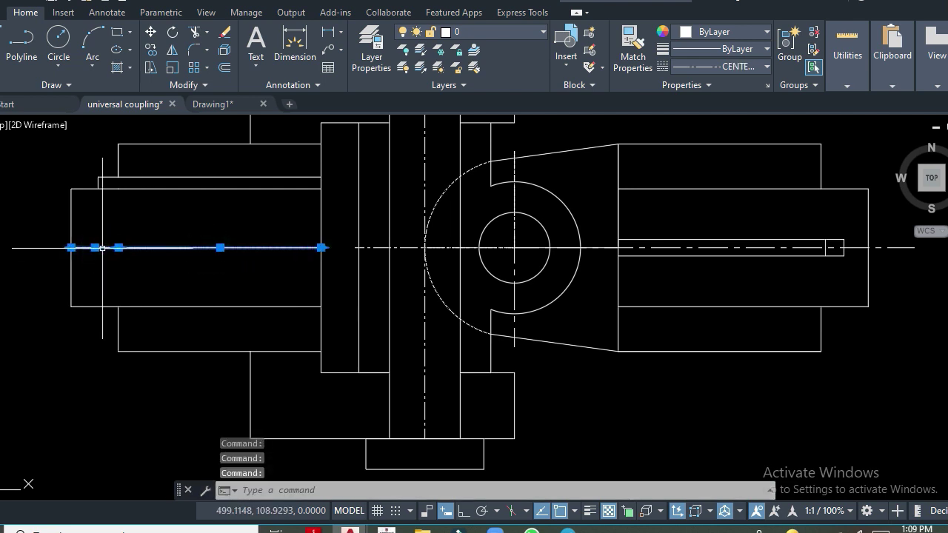
{"action": "right_click", "coordinate": [103, 159]}
{"action": "left_click", "coordinate": [148, 491]}
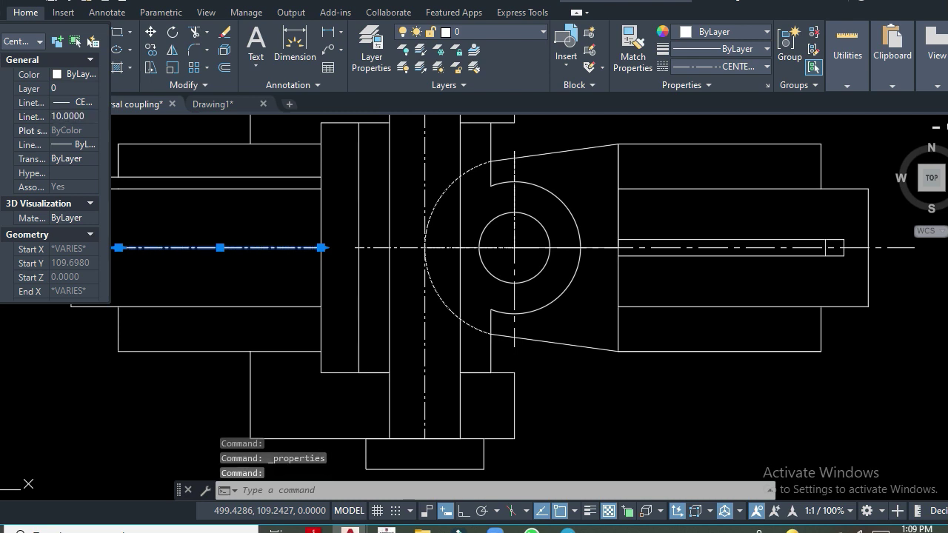
{"action": "key", "text": "Escape"}
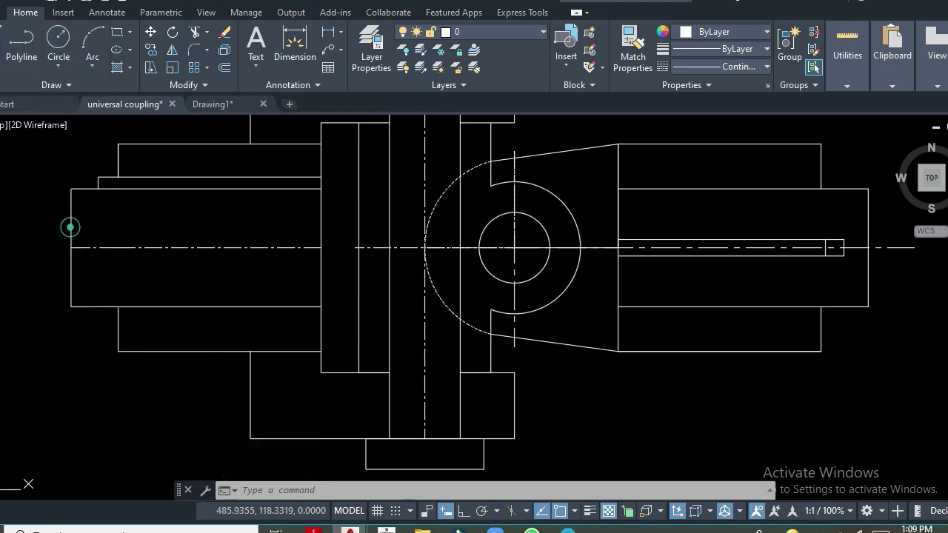
{"action": "key", "text": "Delete"}
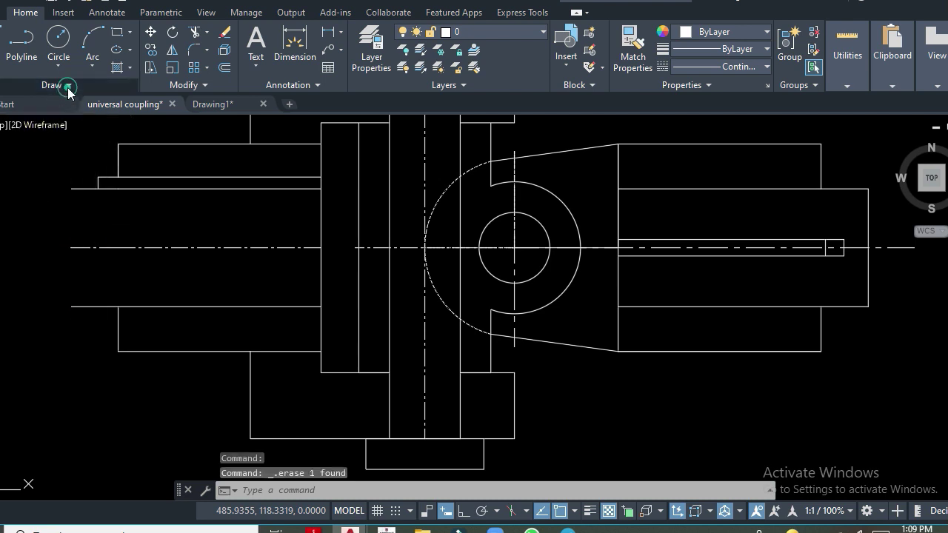
Step: Draw a wavy spline break curve across the left shaft's cut end
{"action": "left_click", "coordinate": [69, 87]}
{"action": "left_click", "coordinate": [17, 101]}
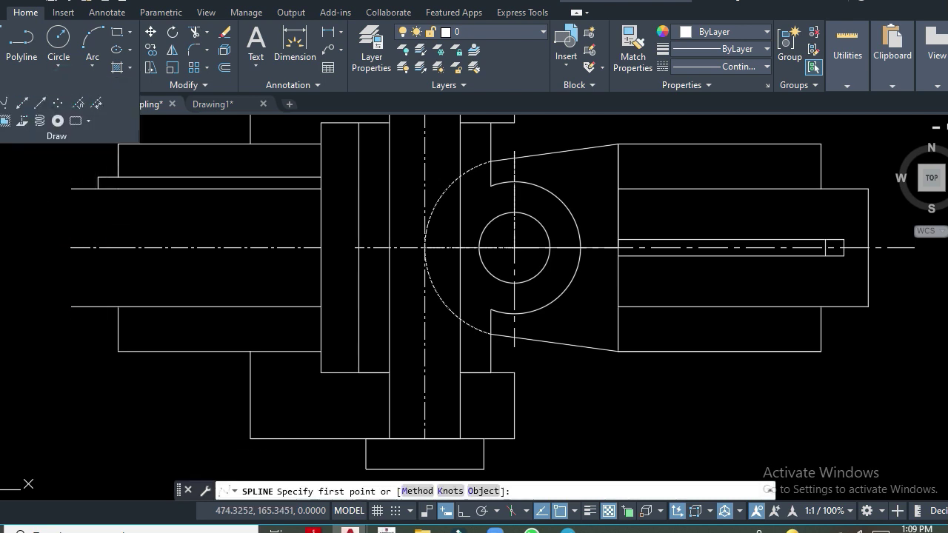
{"action": "left_click", "coordinate": [72, 189]}
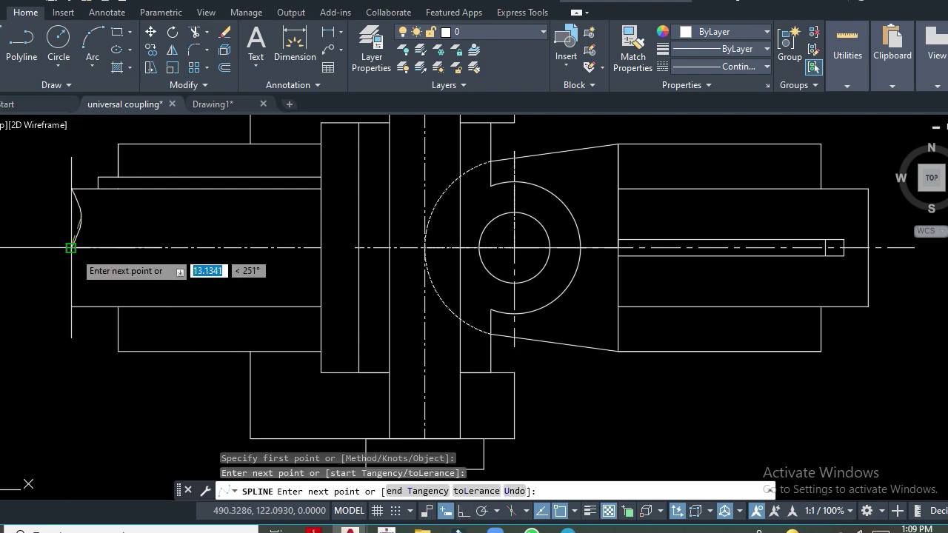
{"action": "left_click", "coordinate": [69, 248]}
{"action": "left_click", "coordinate": [58, 276]}
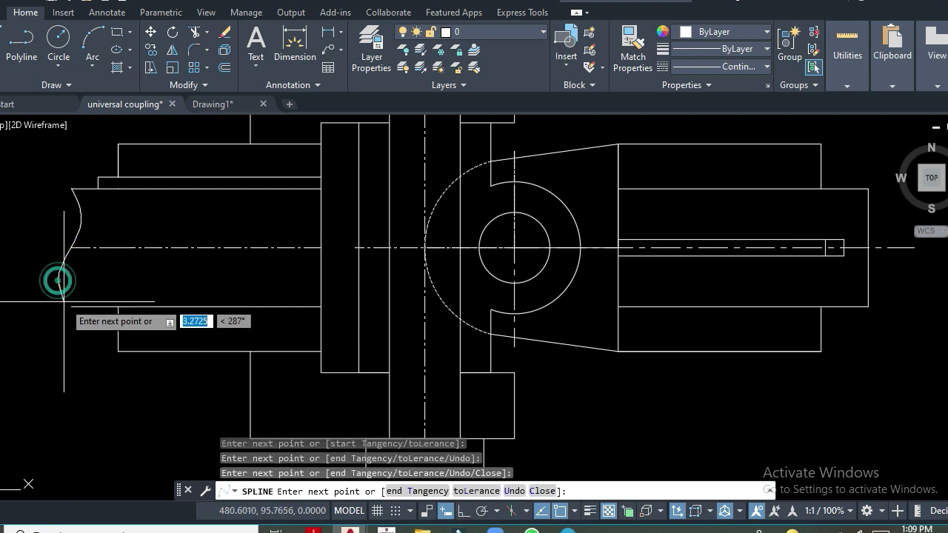
{"action": "left_click", "coordinate": [71, 306]}
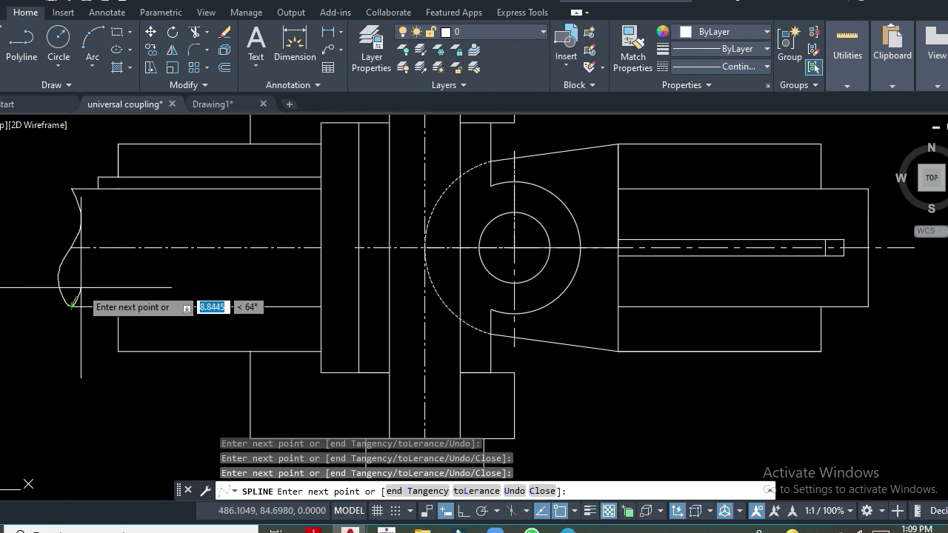
{"action": "left_click", "coordinate": [70, 249]}
{"action": "key", "text": "Return"}
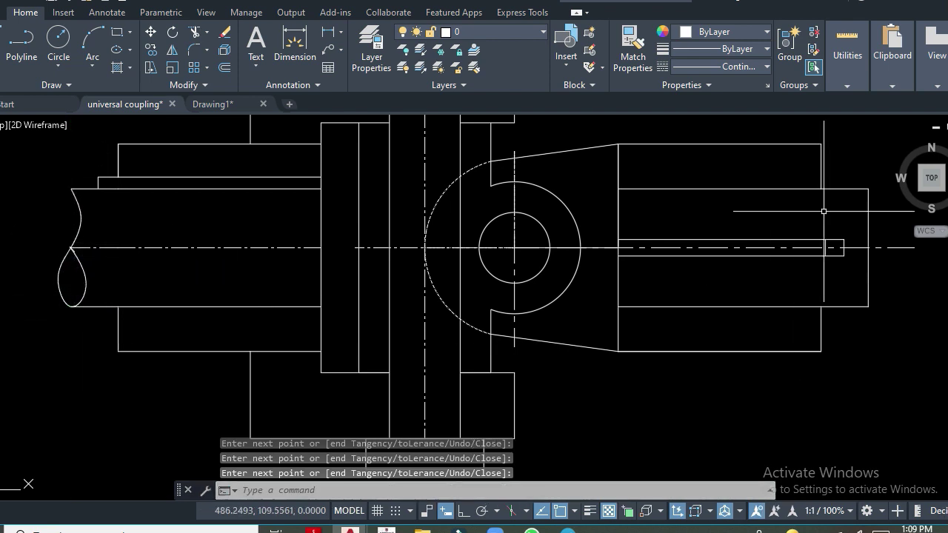
Step: Draw a wavy spline break curve from top to bottom of the right shaft end
{"action": "key", "text": "Return"}
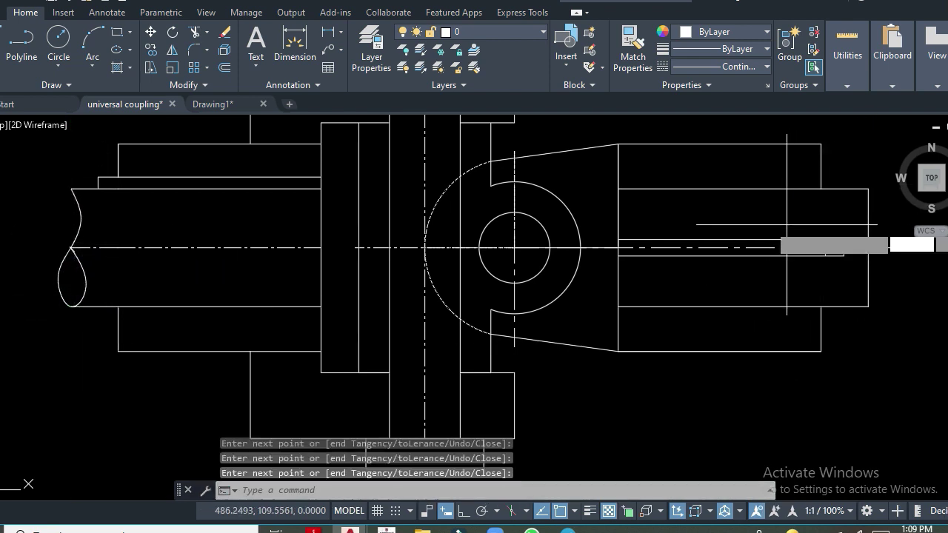
{"action": "left_click", "coordinate": [867, 191]}
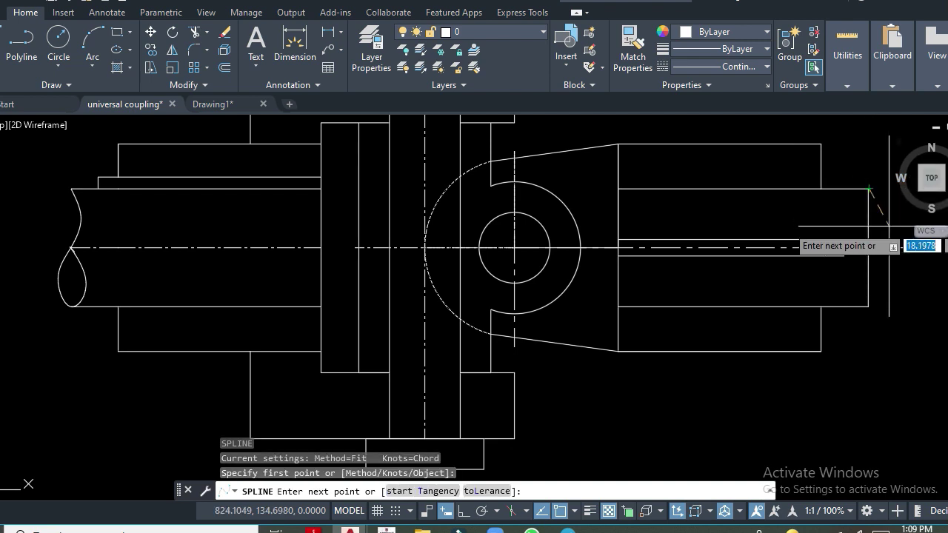
{"action": "left_click", "coordinate": [883, 217]}
{"action": "left_click", "coordinate": [869, 247]}
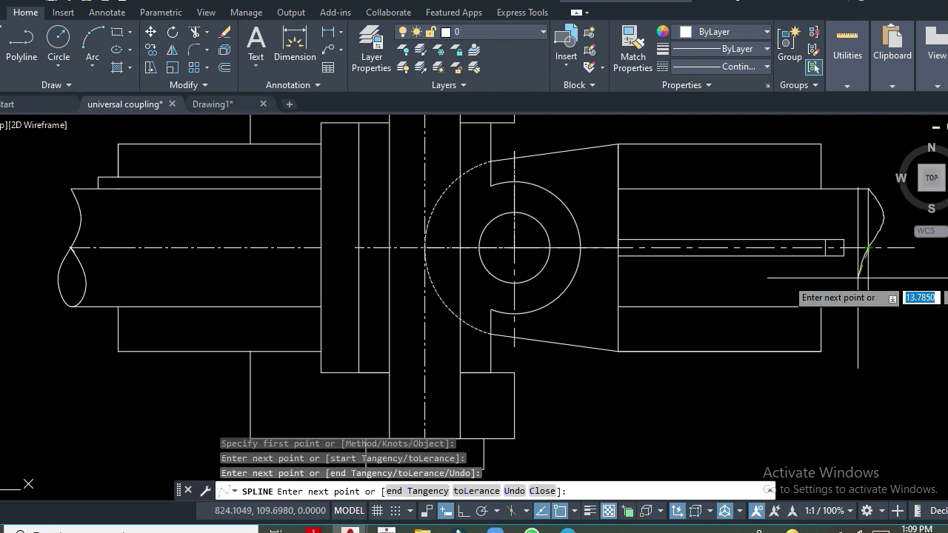
{"action": "left_click", "coordinate": [855, 279]}
{"action": "left_click", "coordinate": [867, 306]}
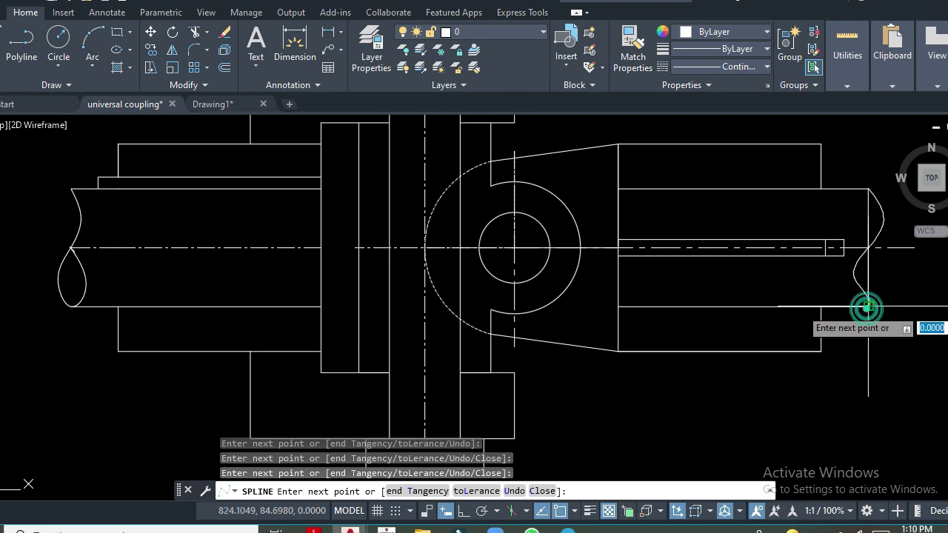
{"action": "key", "text": "Return"}
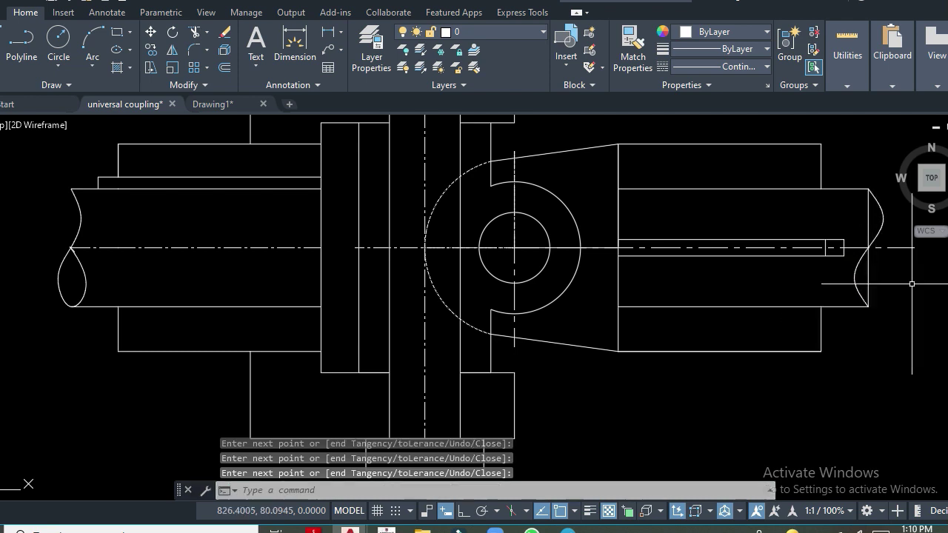
Step: Add a second curve at the right shaft end, then delete the unwanted curve
{"action": "key", "text": "Return"}
{"action": "left_click", "coordinate": [868, 190]}
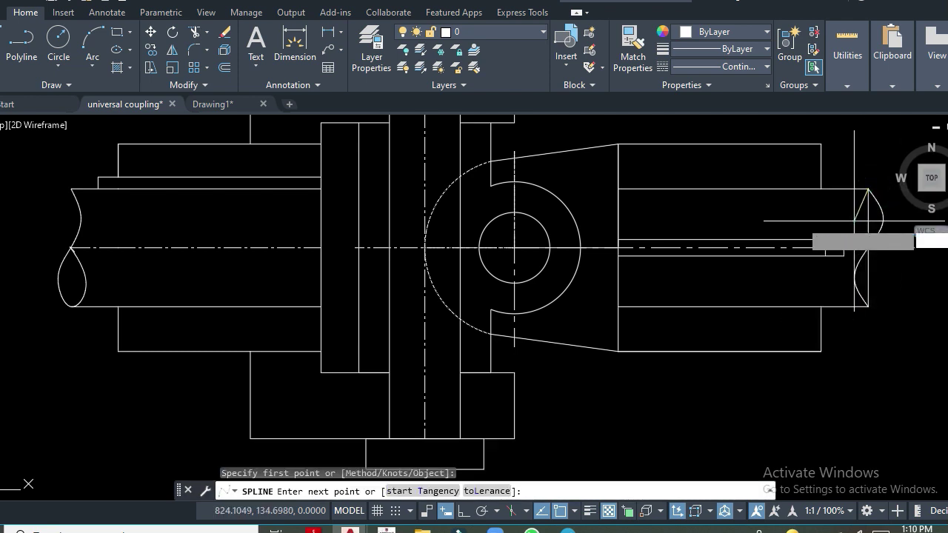
{"action": "left_click", "coordinate": [855, 220]}
{"action": "left_click", "coordinate": [868, 248]}
{"action": "key", "text": "Return"}
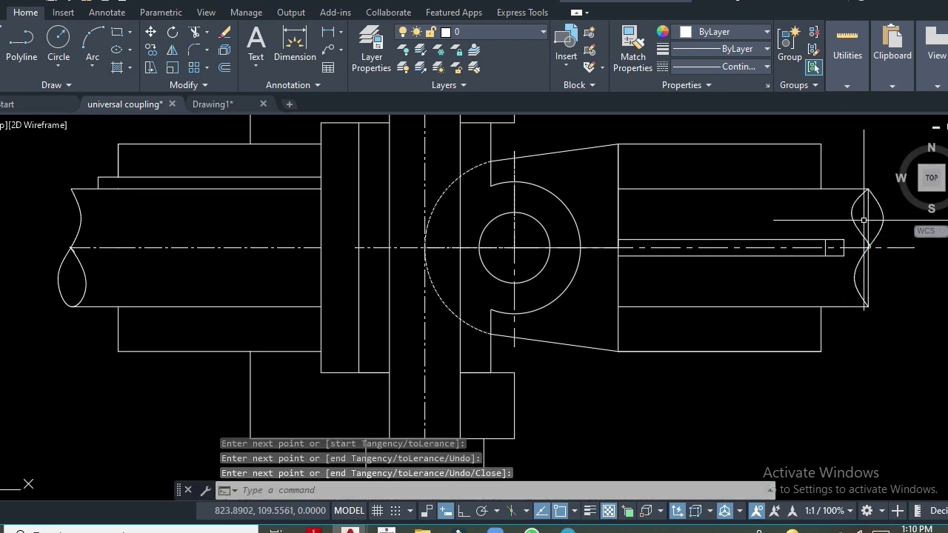
{"action": "left_click", "coordinate": [863, 220]}
{"action": "key", "text": "Delete"}
{"action": "scroll", "coordinate": [866, 249], "scroll_direction": "up", "scroll_amount": 2}
Step: Trim the small piece past the shaft end and the stray segments near the fork
{"action": "scroll", "coordinate": [866, 249], "scroll_direction": "up", "scroll_amount": 2}
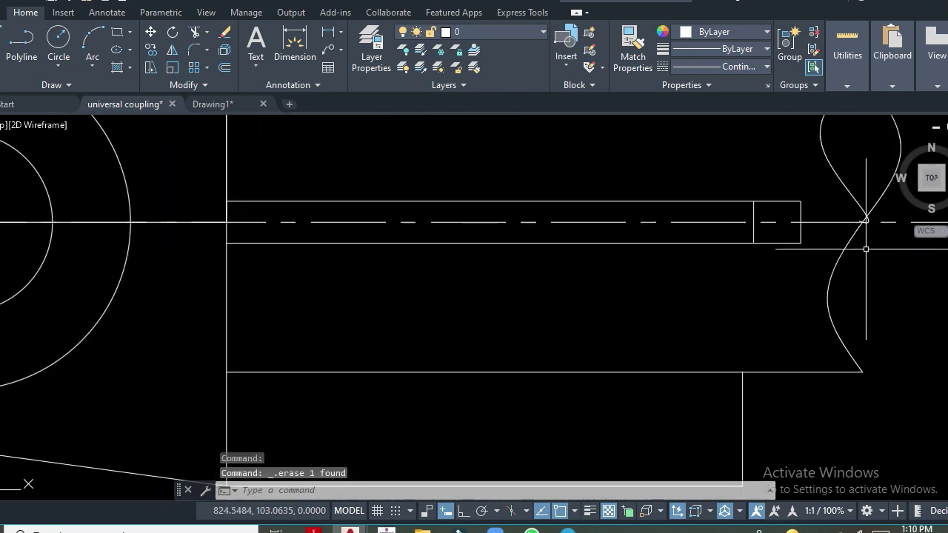
{"action": "scroll", "coordinate": [869, 228], "scroll_direction": "up", "scroll_amount": 4}
{"action": "key", "text": "Return"}
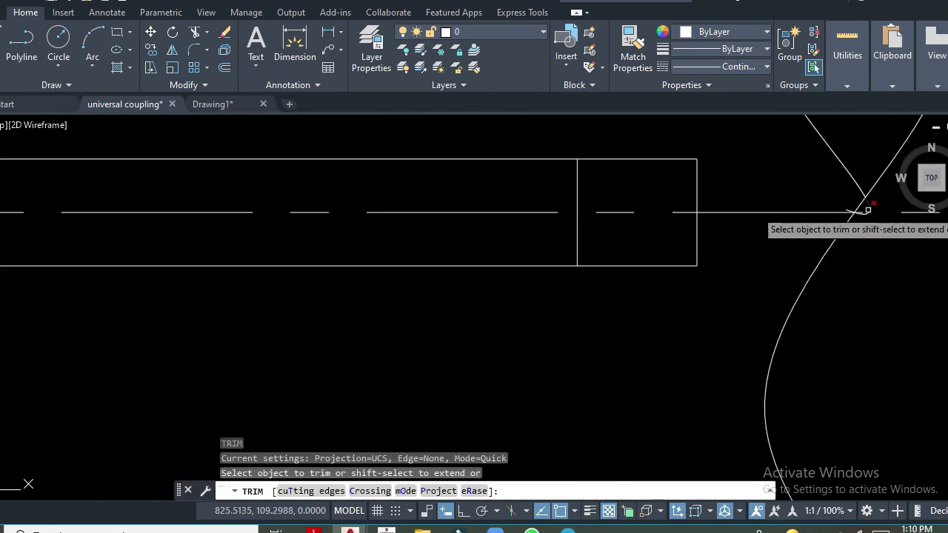
{"action": "left_click", "coordinate": [863, 214]}
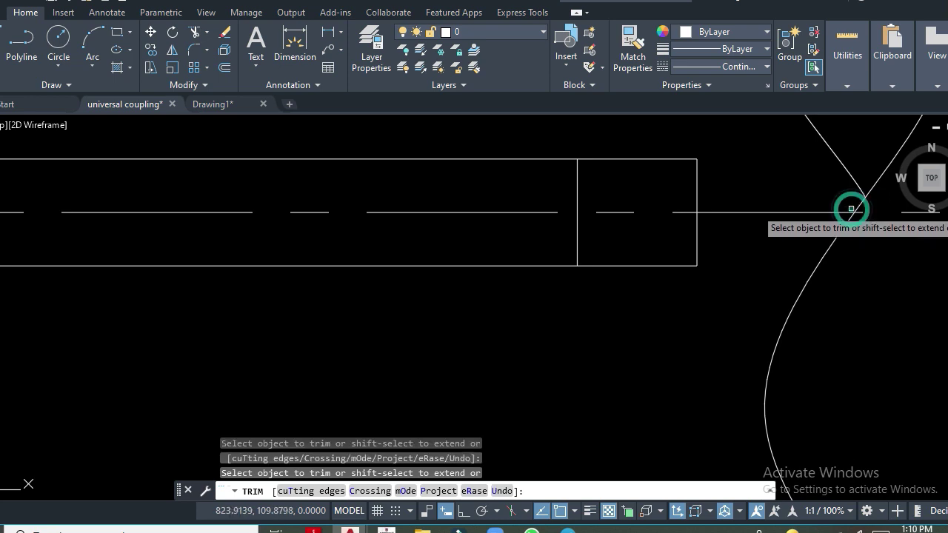
{"action": "scroll", "coordinate": [851, 209], "scroll_direction": "down", "scroll_amount": 3}
{"action": "key", "text": "Escape"}
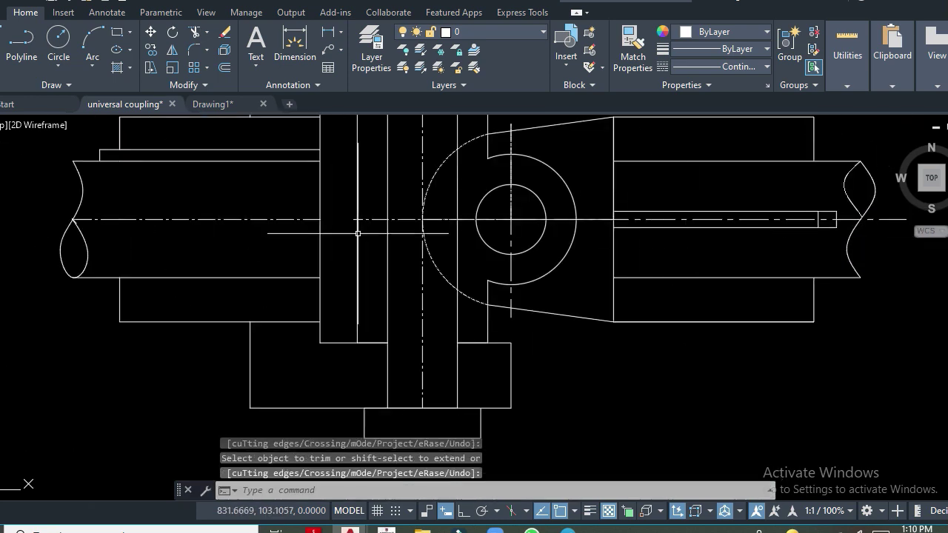
{"action": "scroll", "coordinate": [608, 311], "scroll_direction": "down", "scroll_amount": 2}
{"action": "type", "text": "tr"}
{"action": "key", "text": "Return"}
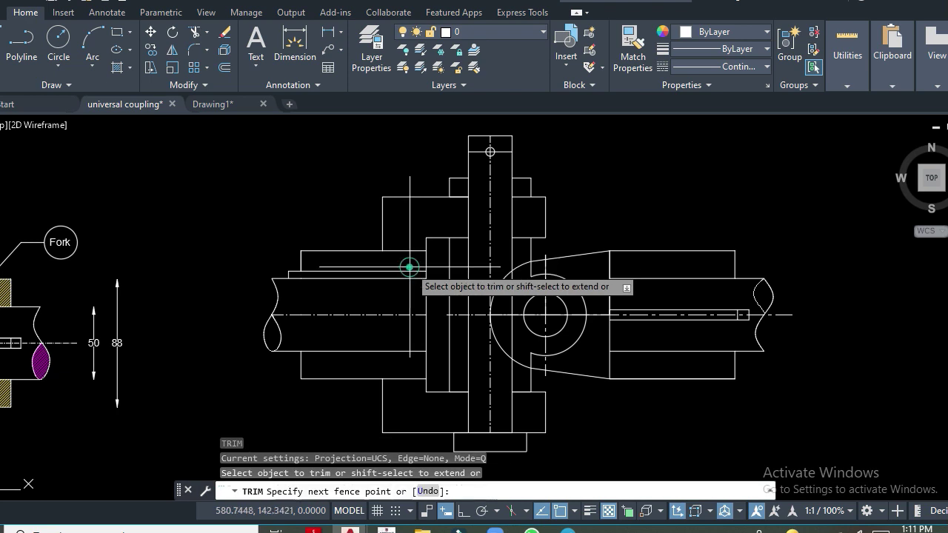
{"action": "left_click_drag", "start_coordinate": [408, 269], "coordinate": [408, 394]}
{"action": "left_click_drag", "start_coordinate": [352, 290], "coordinate": [400, 399]}
{"action": "key", "text": "Return"}
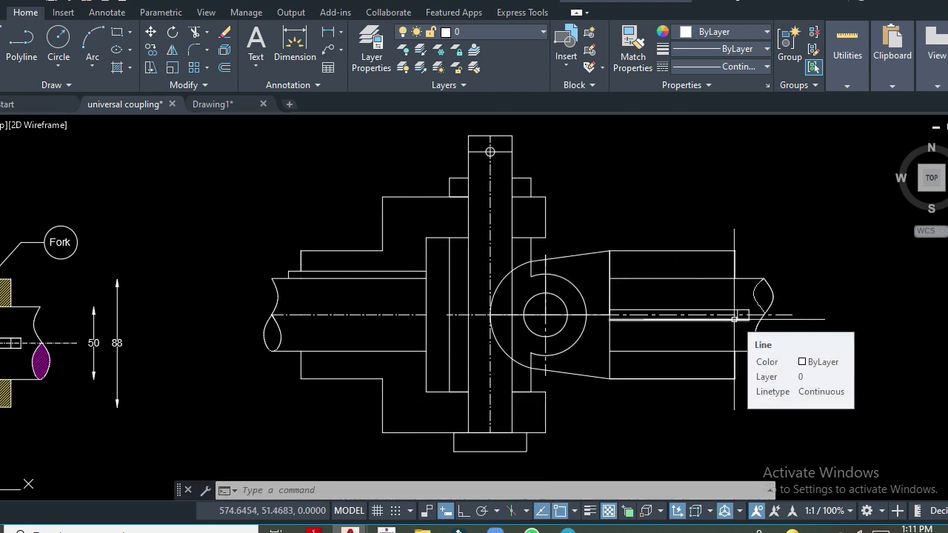
Step: Change the fork-eye arc's linetype scale in Properties so its centre-line dashes show
{"action": "scroll", "coordinate": [517, 268], "scroll_direction": "up", "scroll_amount": 3}
{"action": "scroll", "coordinate": [519, 268], "scroll_direction": "up", "scroll_amount": 2}
{"action": "scroll", "coordinate": [522, 270], "scroll_direction": "down", "scroll_amount": 2}
{"action": "left_click", "coordinate": [523, 269]}
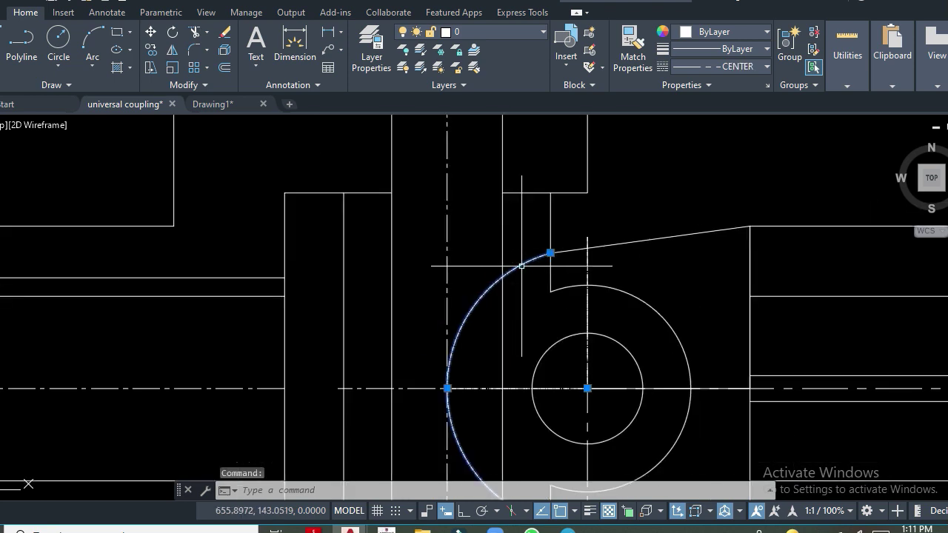
{"action": "right_click", "coordinate": [521, 270]}
{"action": "left_click", "coordinate": [567, 494]}
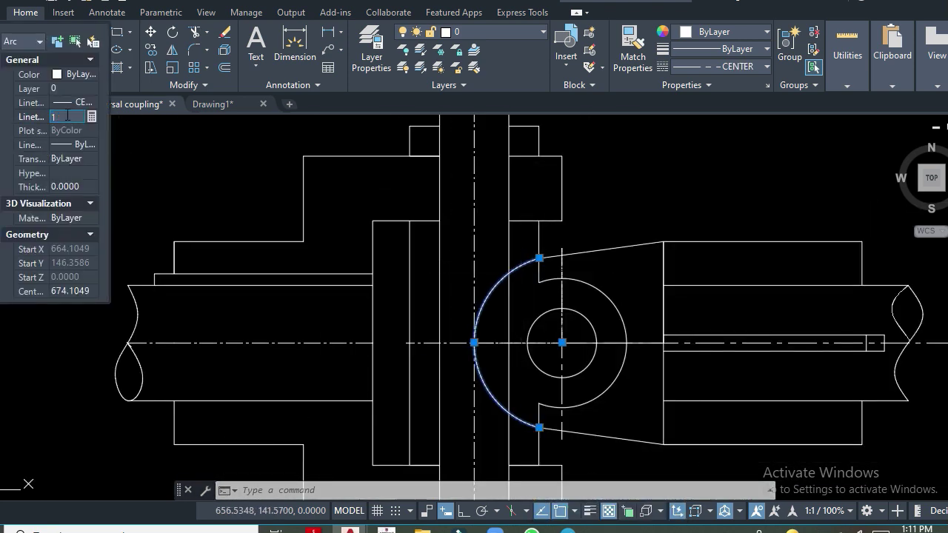
{"action": "key", "text": "ctrl+1"}
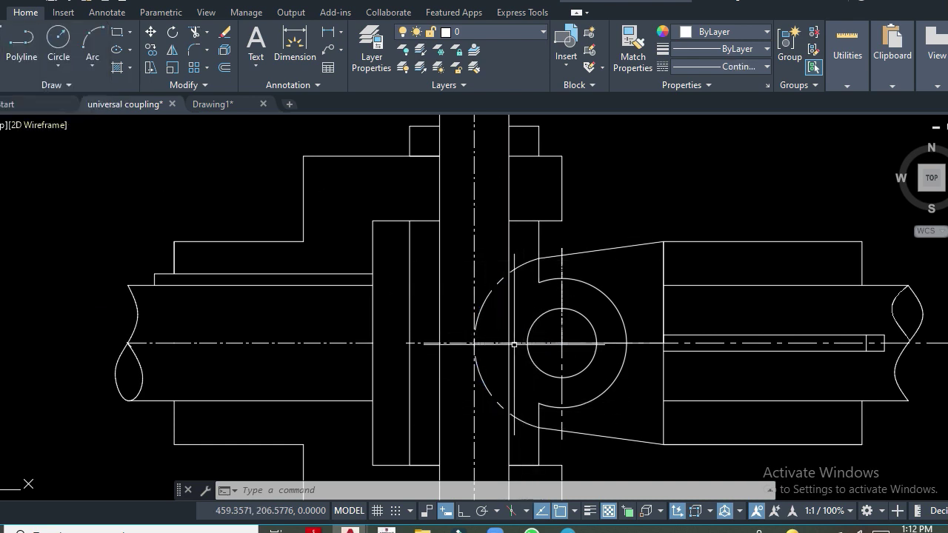
Step: Pan the view into position and start the HATCH command
{"action": "type", "text": "pan"}
{"action": "key", "text": "Return"}
{"action": "scroll", "coordinate": [815, 322], "scroll_direction": "down", "scroll_amount": 2}
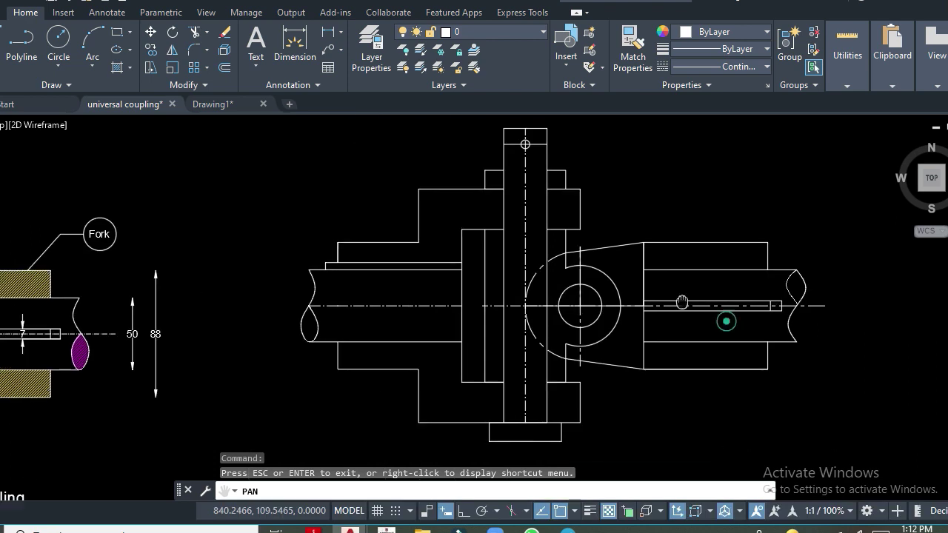
{"action": "right_click", "coordinate": [674, 296]}
{"action": "left_click", "coordinate": [708, 308]}
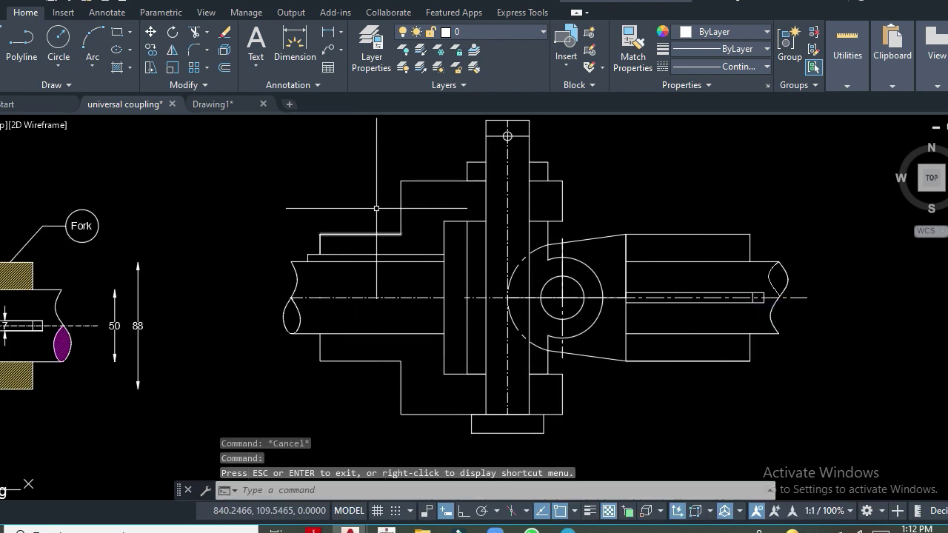
{"action": "type", "text": "h"}
{"action": "key", "text": "Return"}
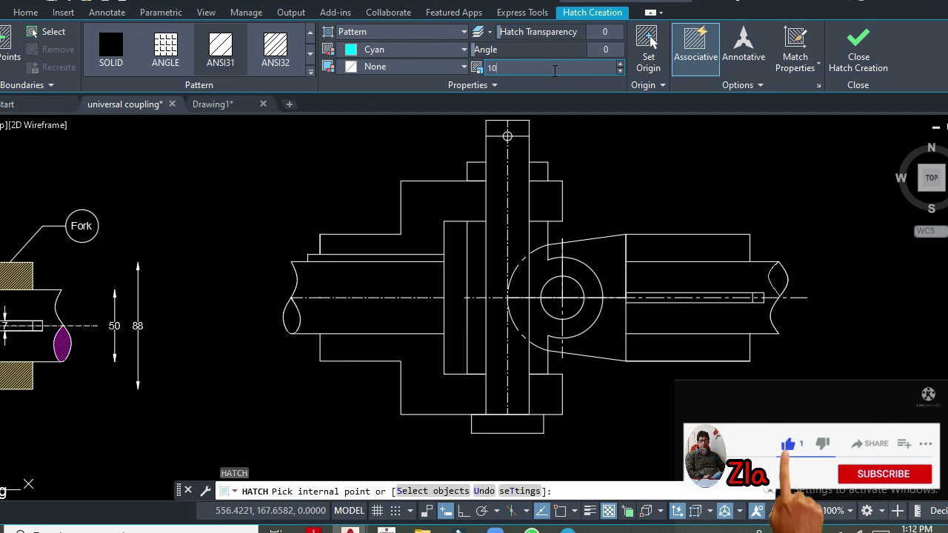
Step: Fill the four left hub regions with cyan hatching at scale 10
{"action": "left_click", "coordinate": [434, 207]}
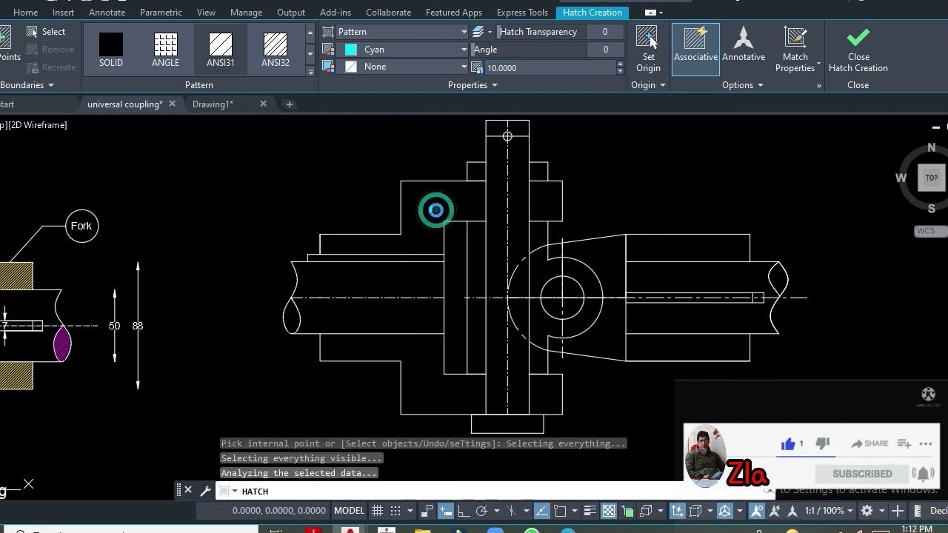
{"action": "left_click", "coordinate": [552, 197]}
{"action": "left_click", "coordinate": [422, 360]}
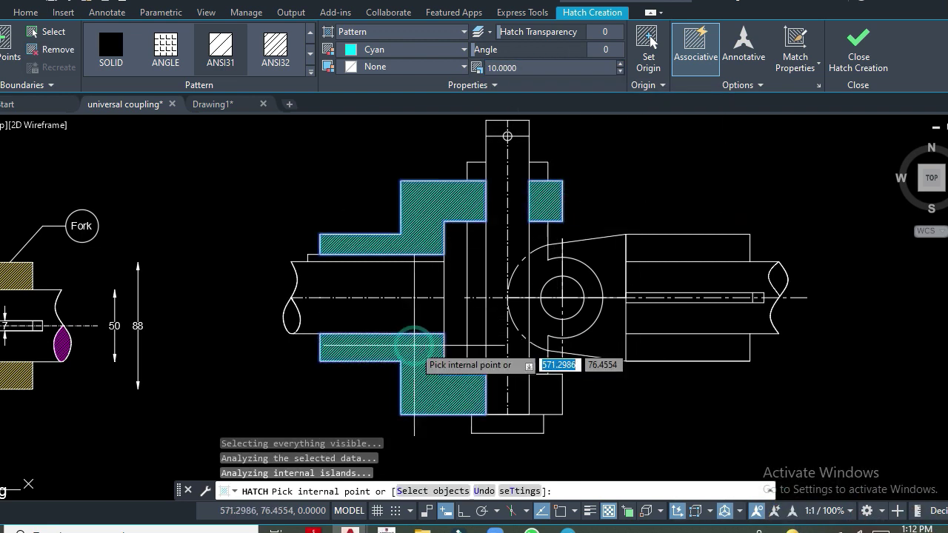
{"action": "left_click", "coordinate": [551, 396]}
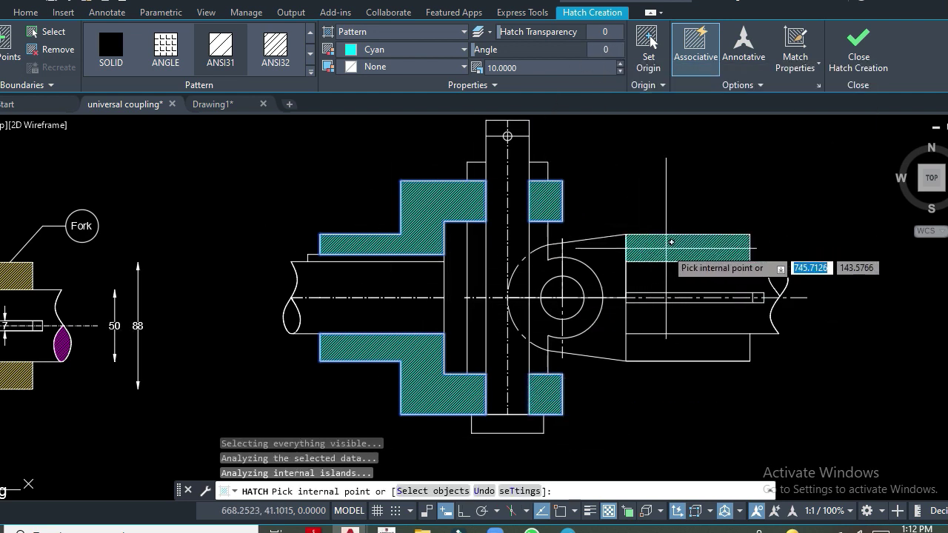
{"action": "key", "text": "Return"}
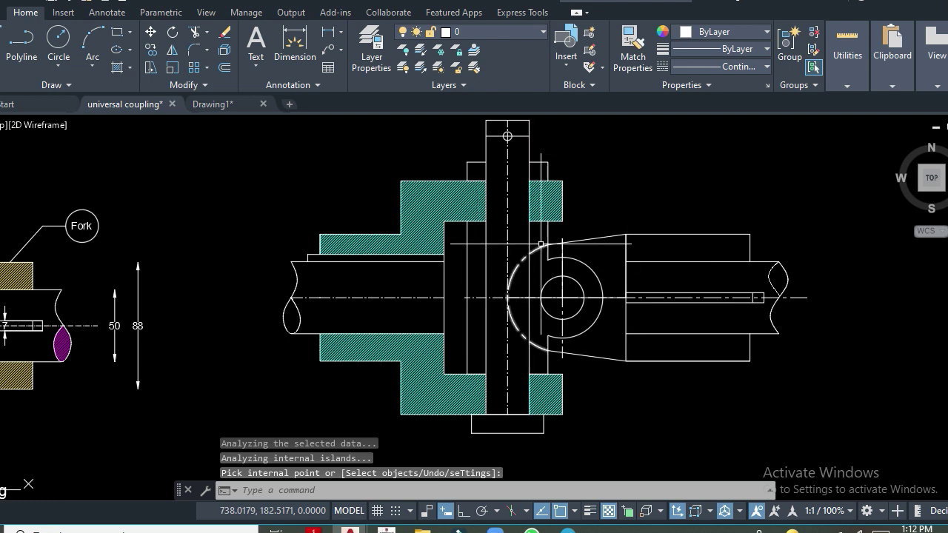
{"action": "type", "text": "H"}
Step: Start a new hatch set to yellow colour and angle 90
{"action": "key", "text": "Return"}
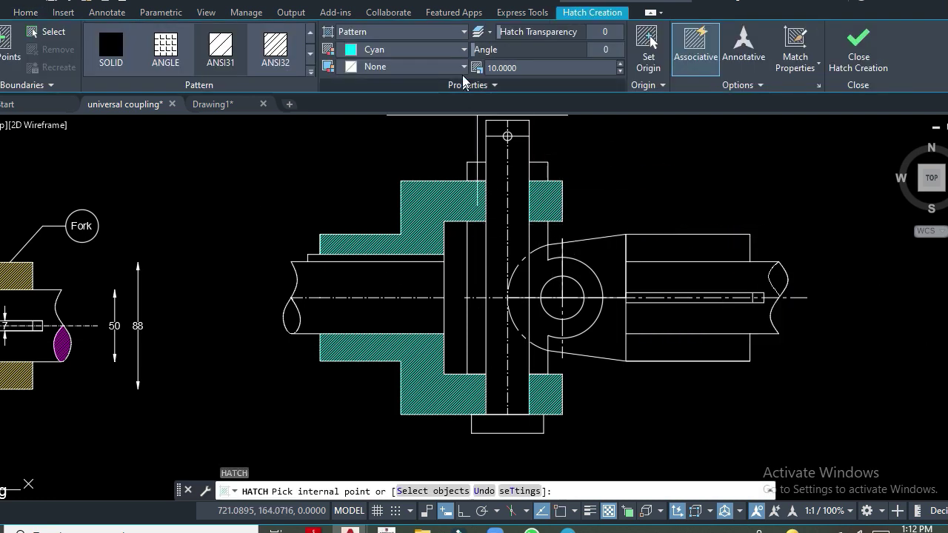
{"action": "left_click", "coordinate": [464, 51]}
{"action": "left_click", "coordinate": [362, 218]}
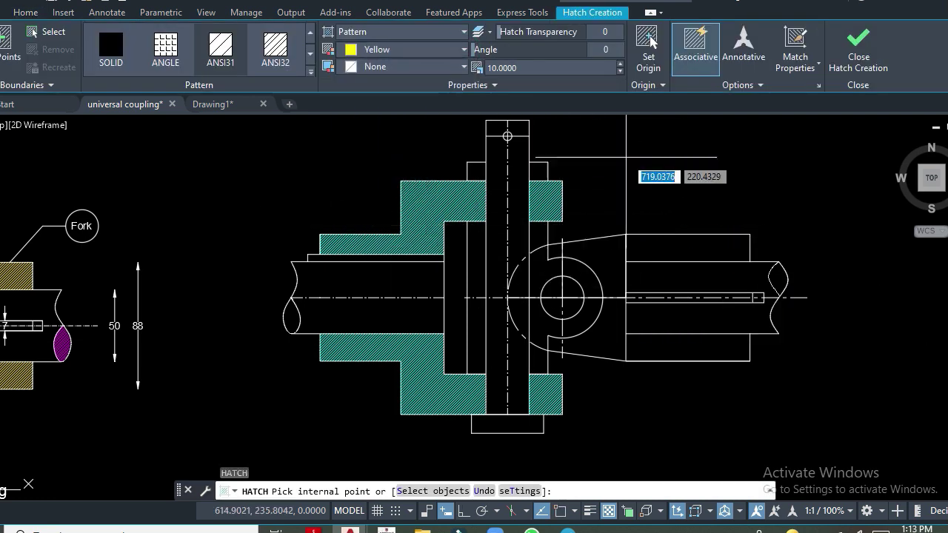
{"action": "left_click", "coordinate": [608, 52]}
{"action": "type", "text": "90"}
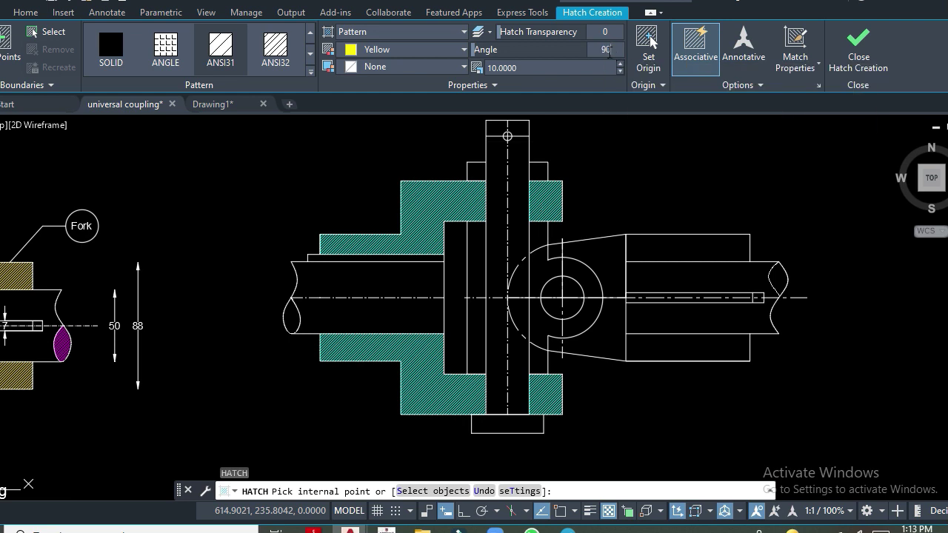
Step: Hatch the fork rectangle, ring crescents around the circle and the side strip in yellow
{"action": "left_click", "coordinate": [674, 250]}
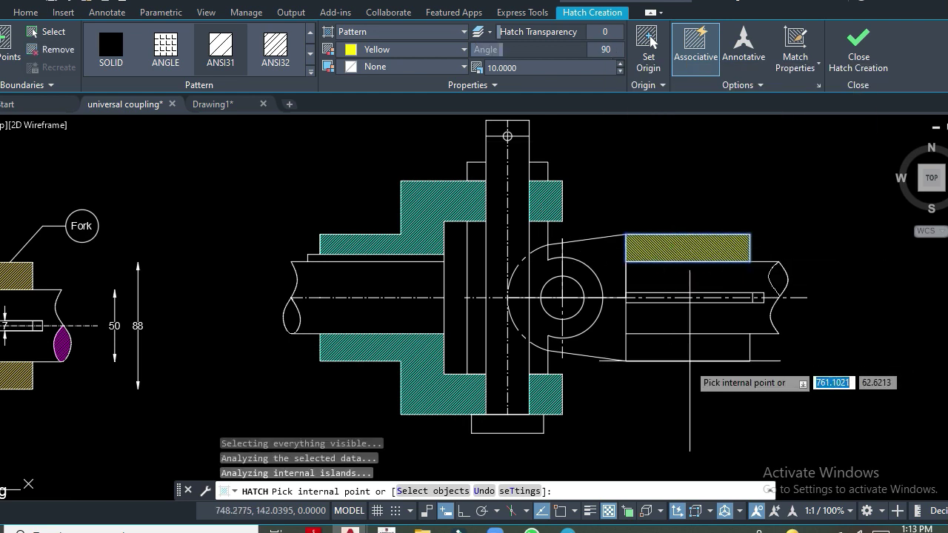
{"action": "left_click", "coordinate": [575, 269]}
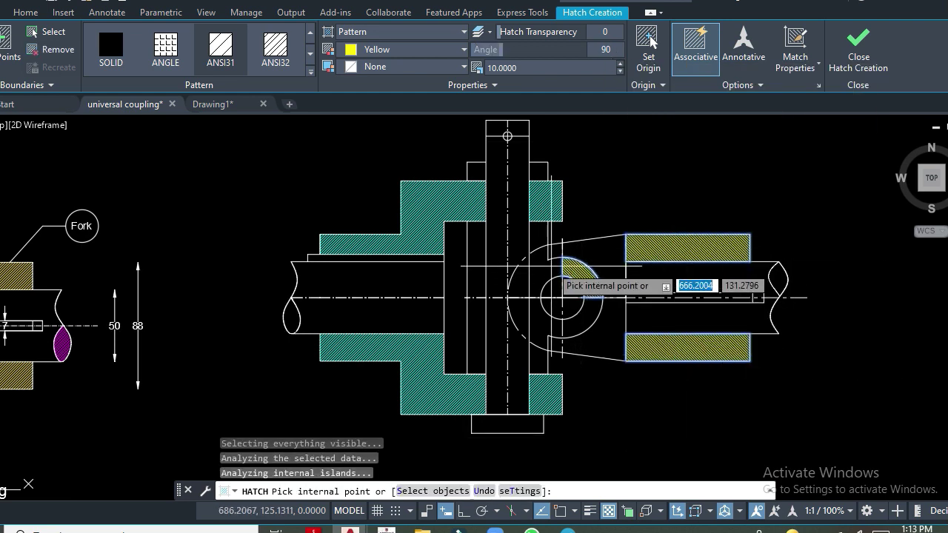
{"action": "left_click", "coordinate": [544, 270]}
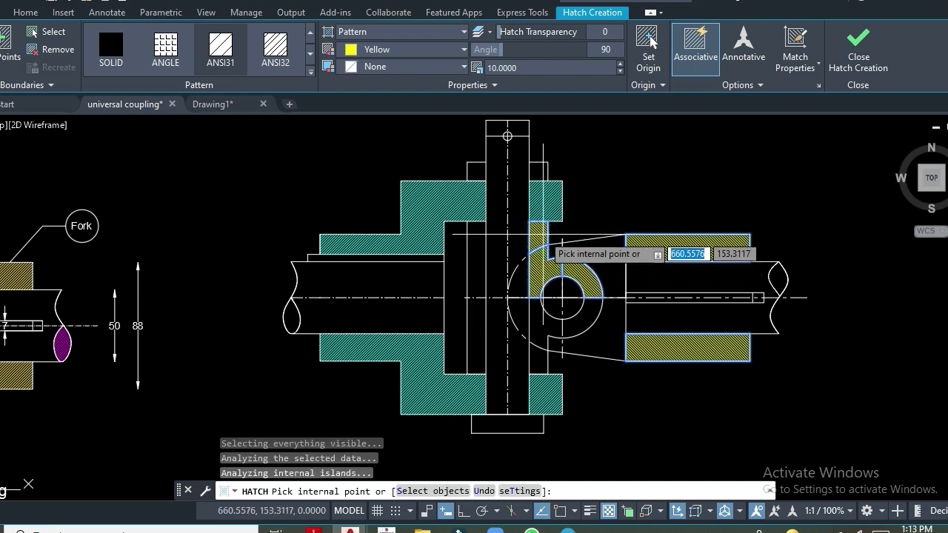
{"action": "left_click", "coordinate": [540, 326]}
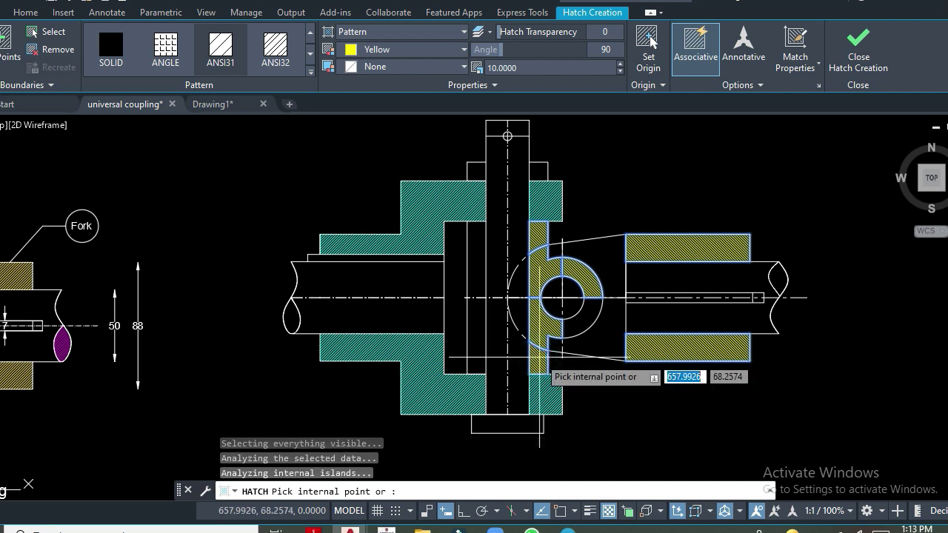
{"action": "left_click", "coordinate": [582, 318]}
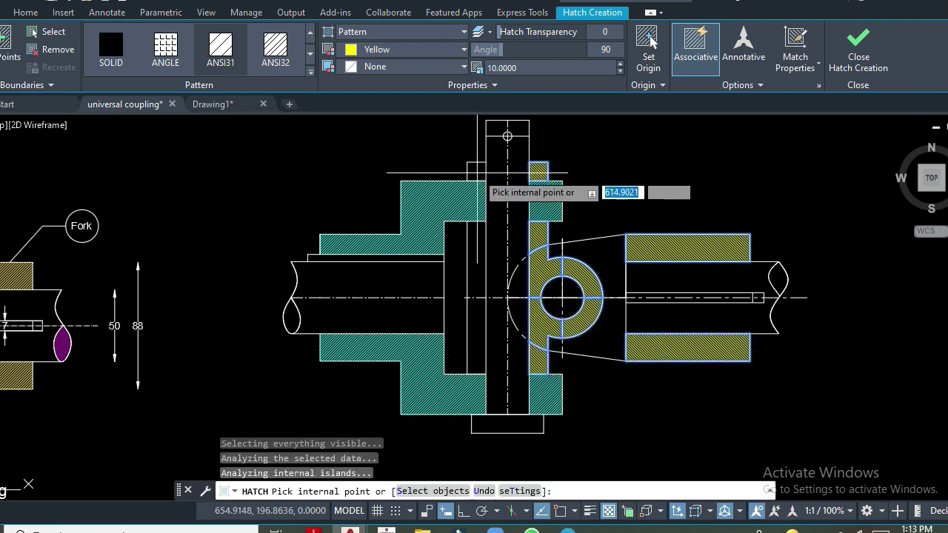
{"action": "left_click", "coordinate": [475, 263]}
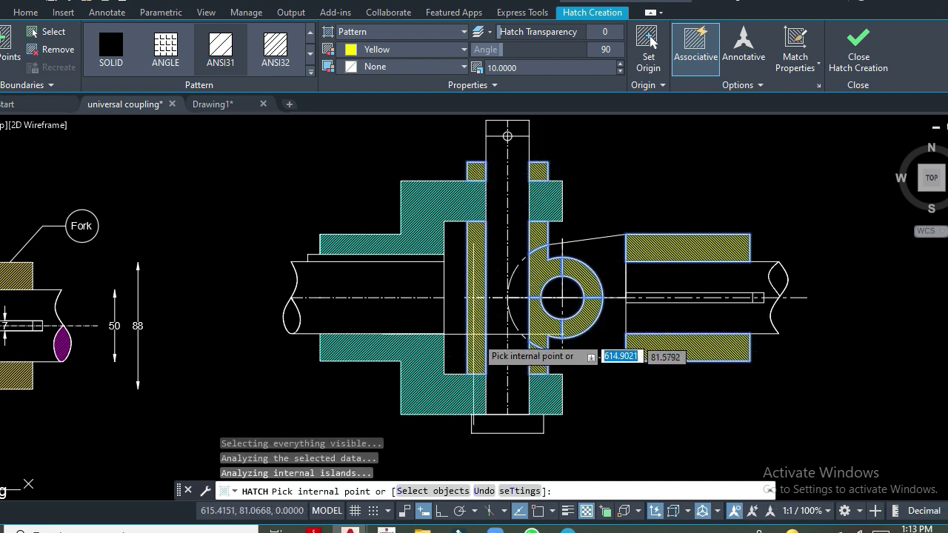
{"action": "key", "text": "Return"}
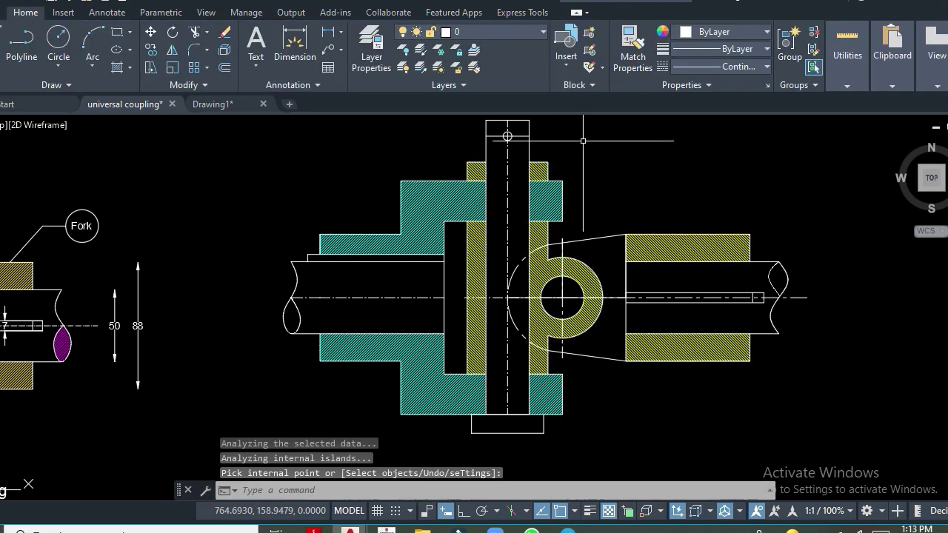
Step: Pan the drawing down slightly and delete the stray horizontal line above the pin
{"action": "scroll", "coordinate": [626, 291], "scroll_direction": "up", "scroll_amount": 1}
{"action": "scroll", "coordinate": [563, 281], "scroll_direction": "down", "scroll_amount": 1}
{"action": "type", "text": "pan"}
{"action": "key", "text": "Return"}
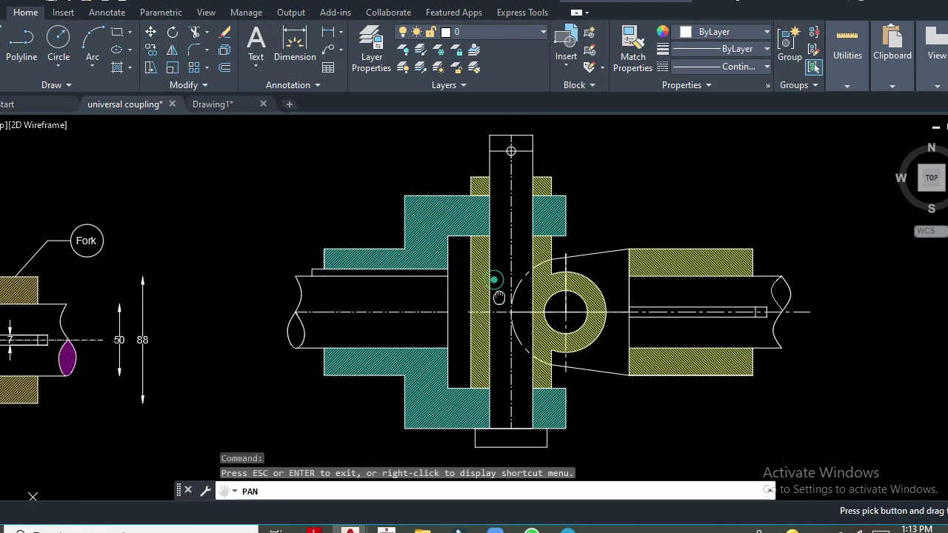
{"action": "left_click_drag", "start_coordinate": [497, 219], "coordinate": [499, 224]}
{"action": "scroll", "coordinate": [499, 224], "scroll_direction": "up", "scroll_amount": 1}
{"action": "right_click", "coordinate": [627, 195]}
{"action": "left_click", "coordinate": [655, 205]}
{"action": "left_click", "coordinate": [529, 195]}
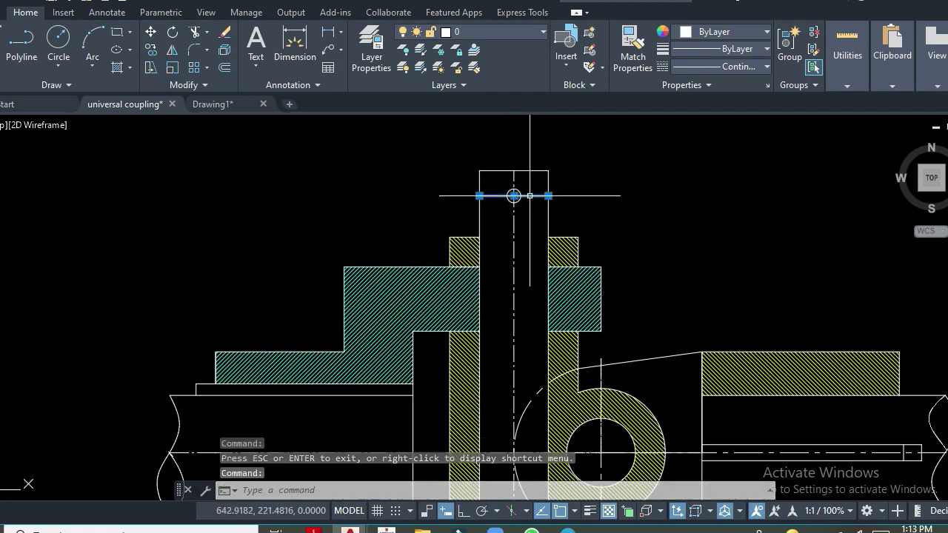
{"action": "key", "text": "Delete"}
Step: Hatch both broken-shaft ends and the central circle in green, then zoom out to both views
{"action": "type", "text": "H"}
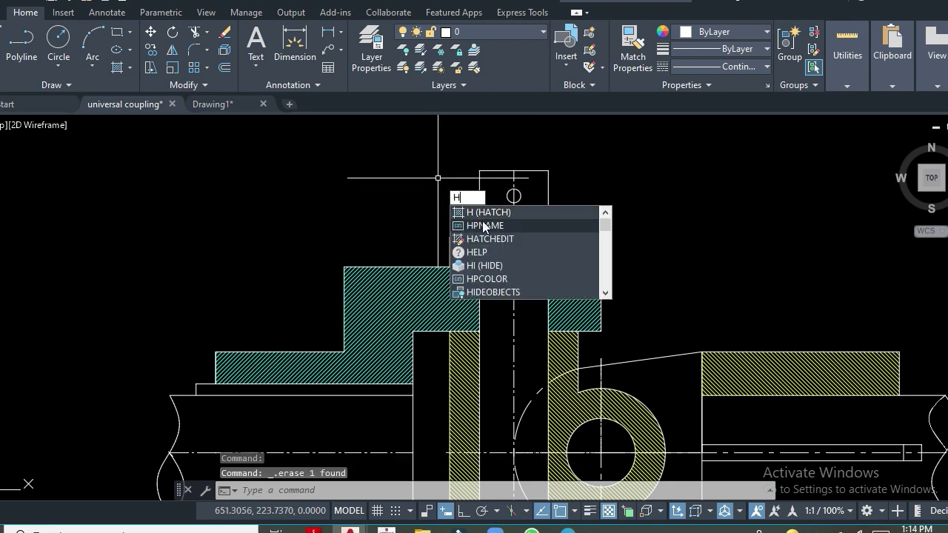
{"action": "left_click", "coordinate": [461, 213]}
{"action": "left_click", "coordinate": [408, 50]}
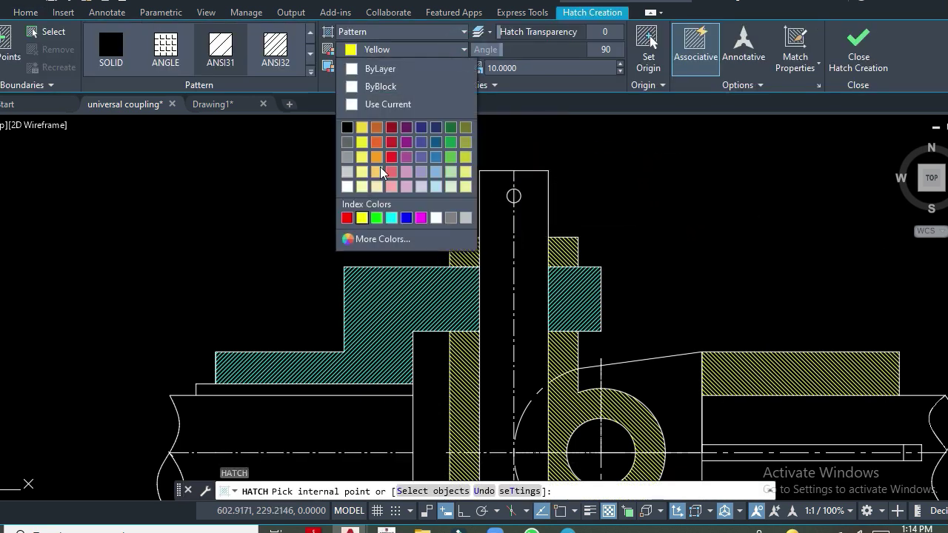
{"action": "left_click", "coordinate": [378, 219]}
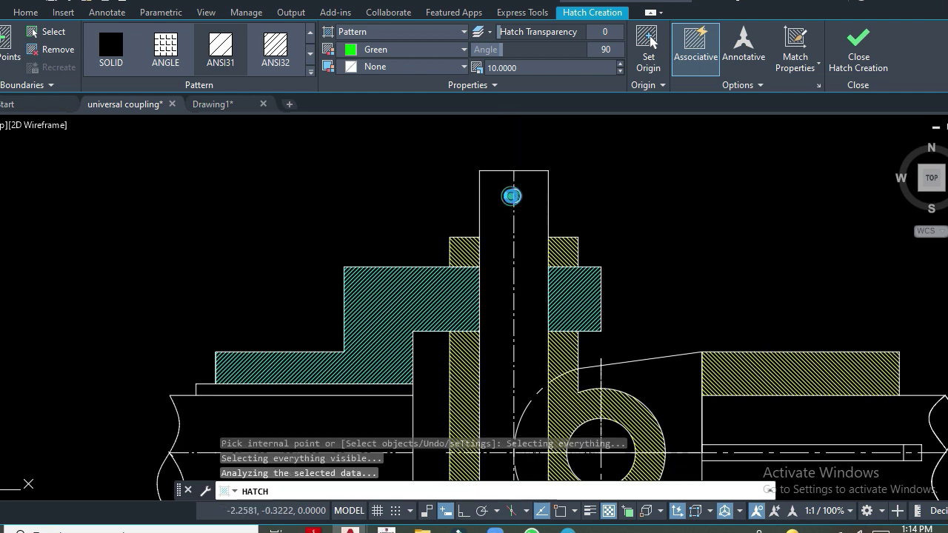
{"action": "scroll", "coordinate": [561, 208], "scroll_direction": "down", "scroll_amount": 2}
{"action": "left_click", "coordinate": [308, 383]}
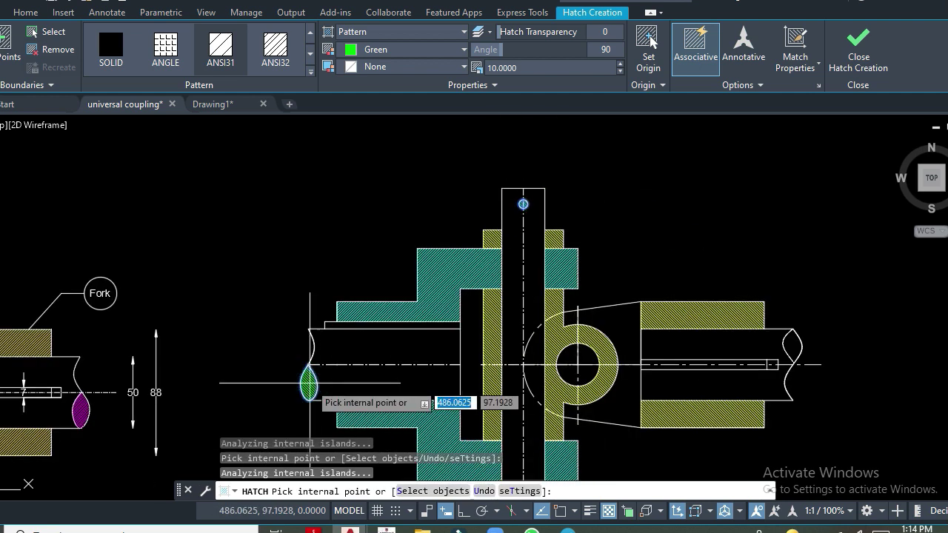
{"action": "left_click", "coordinate": [793, 344]}
{"action": "key", "text": "Return"}
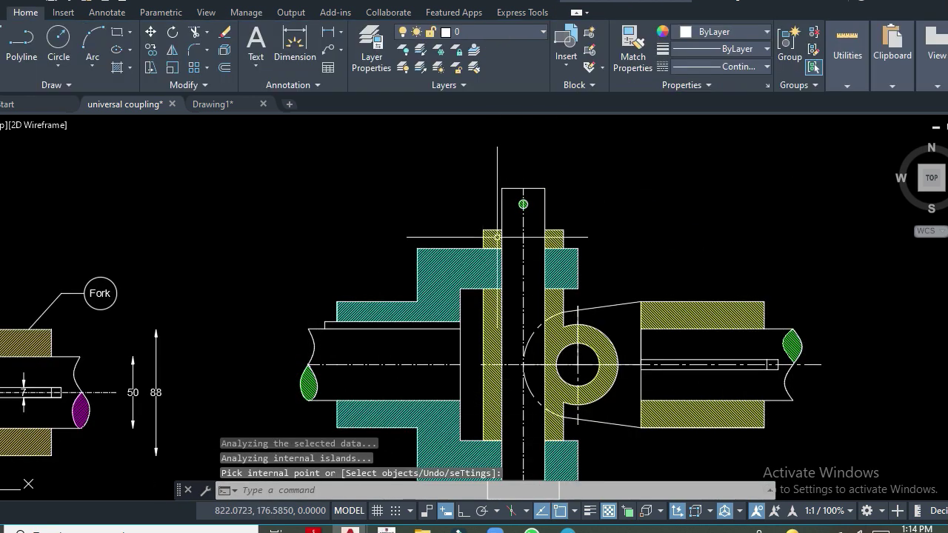
{"action": "key", "text": "Return"}
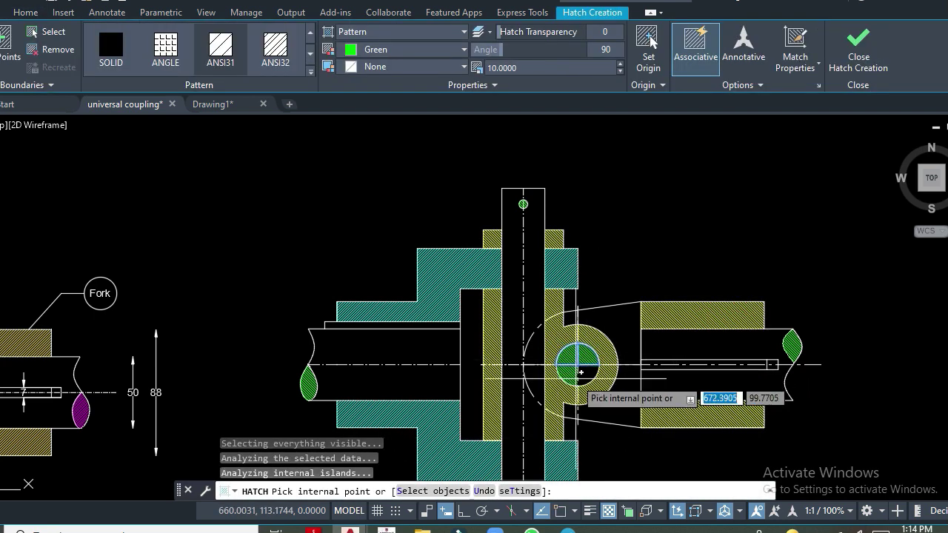
{"action": "key", "text": "Return"}
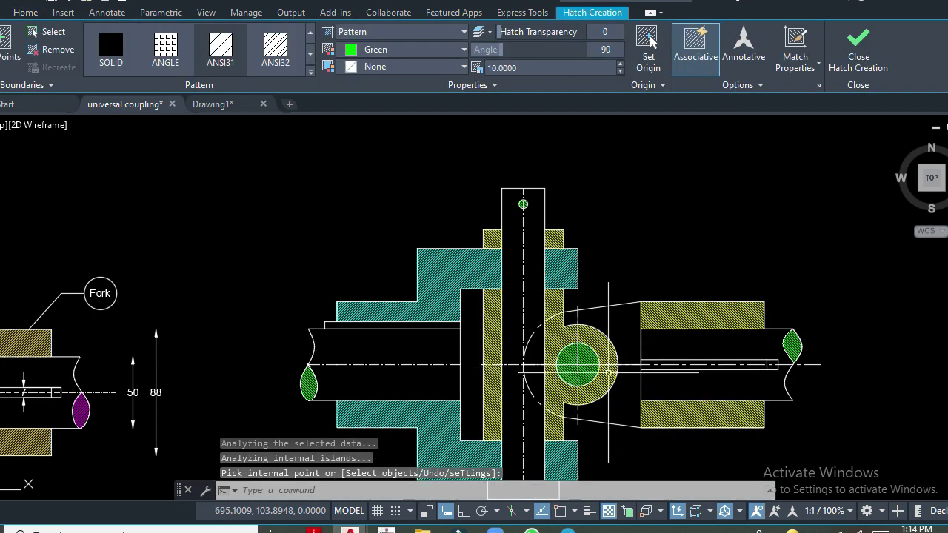
{"action": "scroll", "coordinate": [360, 124], "scroll_direction": "down", "scroll_amount": 2}
{"action": "middle_click_drag", "start_coordinate": [202, 103], "coordinate": [360, 125]}
Step: Add the vertical 88 linear dimension beside the shaft and shorten its extension lines
{"action": "left_click", "coordinate": [339, 34]}
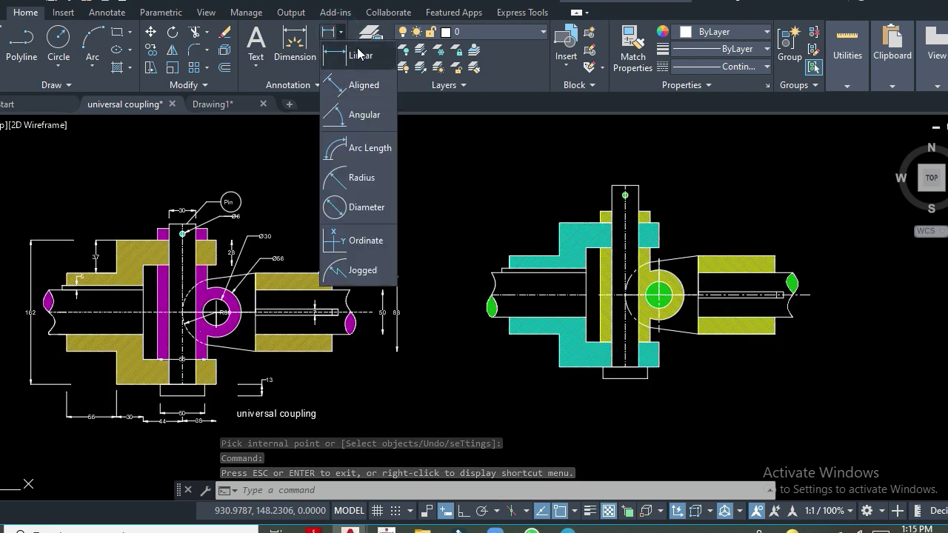
{"action": "left_click", "coordinate": [349, 59]}
{"action": "left_click", "coordinate": [509, 333]}
{"action": "left_click", "coordinate": [509, 334]}
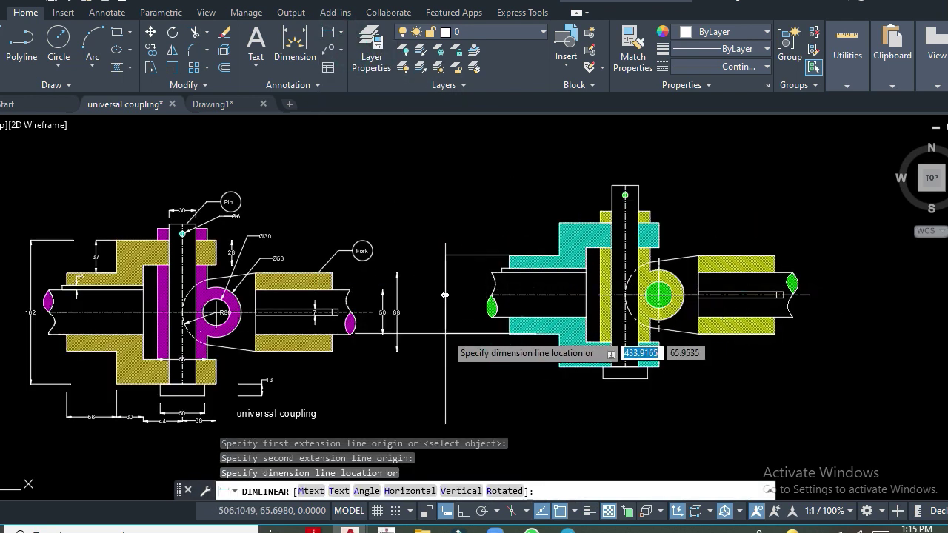
{"action": "left_click", "coordinate": [444, 296]}
{"action": "scroll", "coordinate": [440, 289], "scroll_direction": "up", "scroll_amount": 2}
{"action": "scroll", "coordinate": [430, 267], "scroll_direction": "up", "scroll_amount": 2}
{"action": "left_click", "coordinate": [570, 397]}
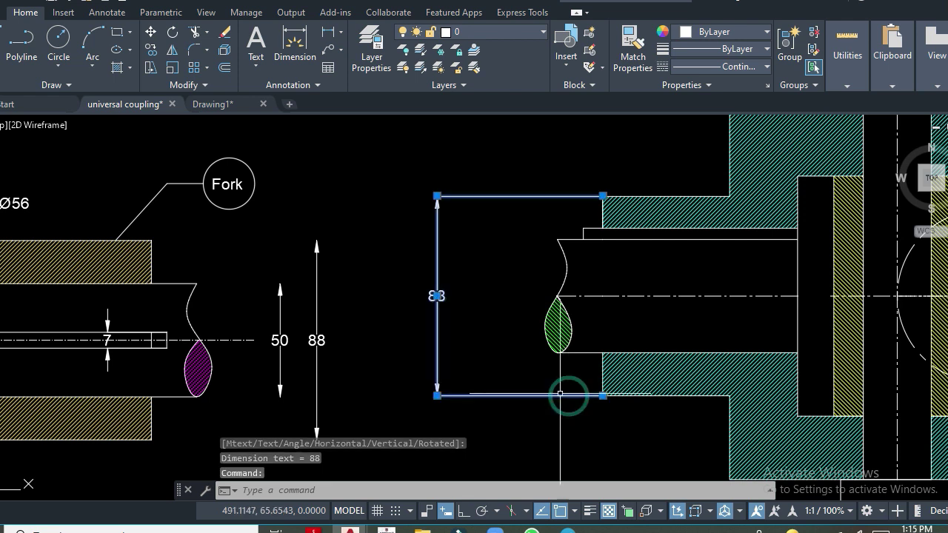
{"action": "left_click", "coordinate": [603, 397]}
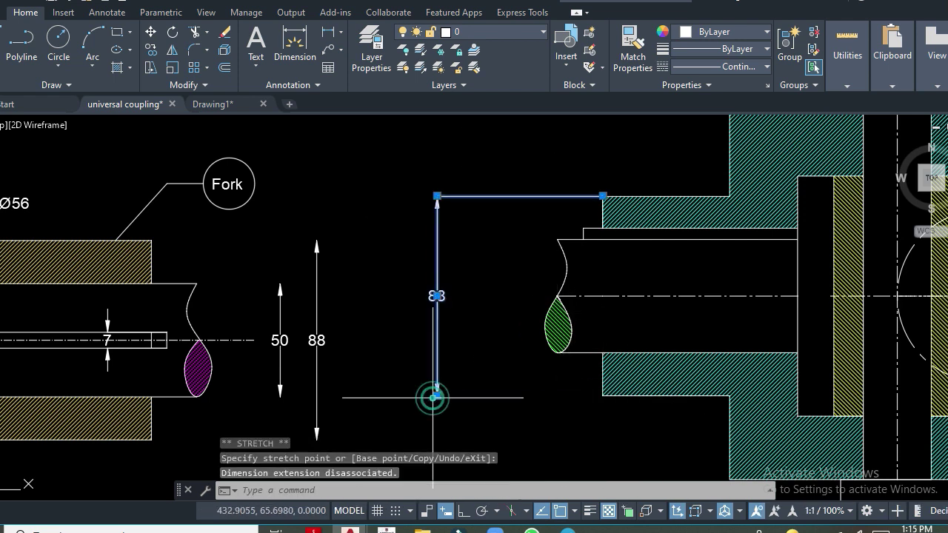
{"action": "left_click", "coordinate": [606, 195]}
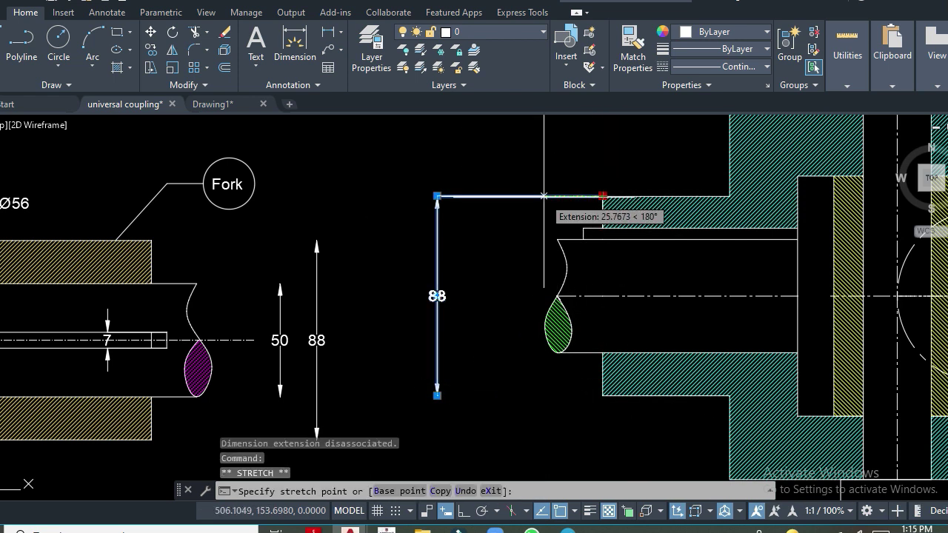
{"action": "left_click", "coordinate": [437, 196]}
Step: Add the vertical 50 linear dimension beside the shaft and shorten its extension line
{"action": "key", "text": "Return"}
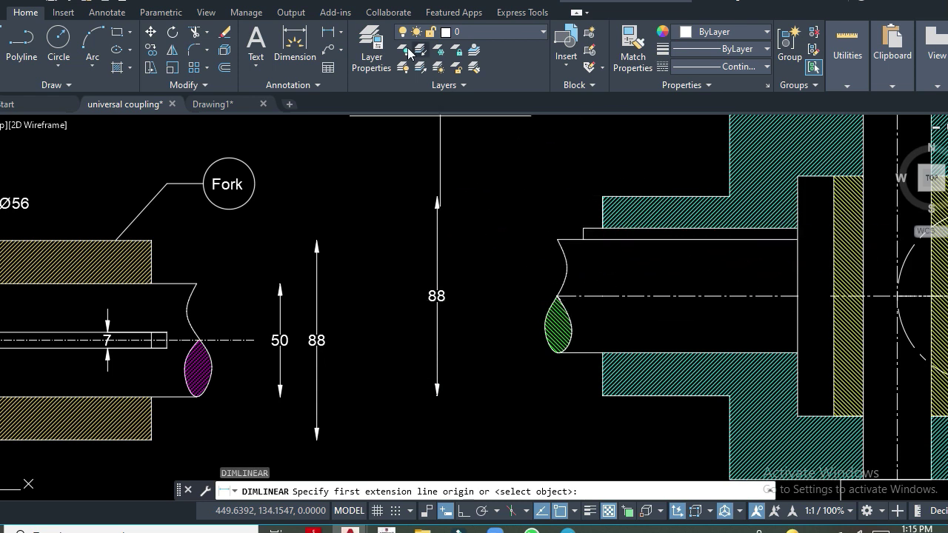
{"action": "left_click", "coordinate": [558, 240]}
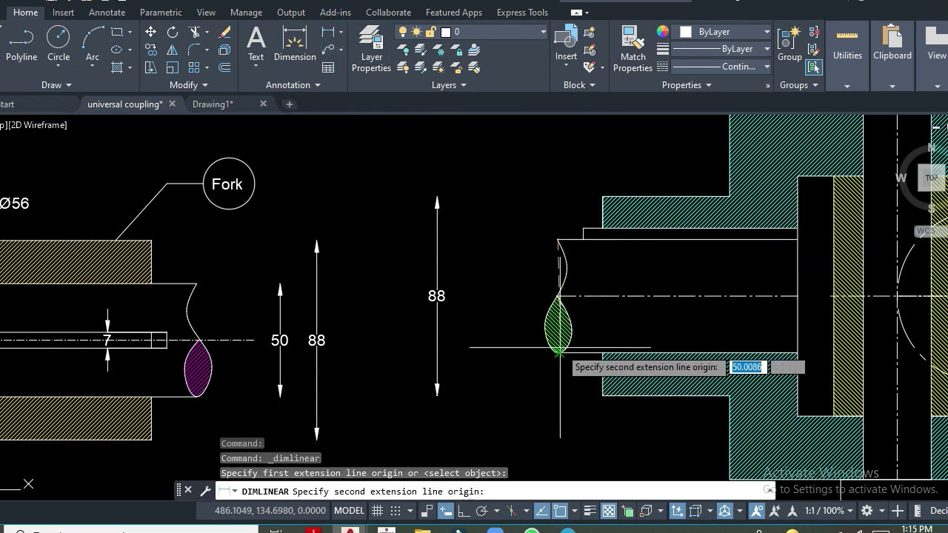
{"action": "left_click", "coordinate": [560, 353]}
{"action": "left_click", "coordinate": [483, 326]}
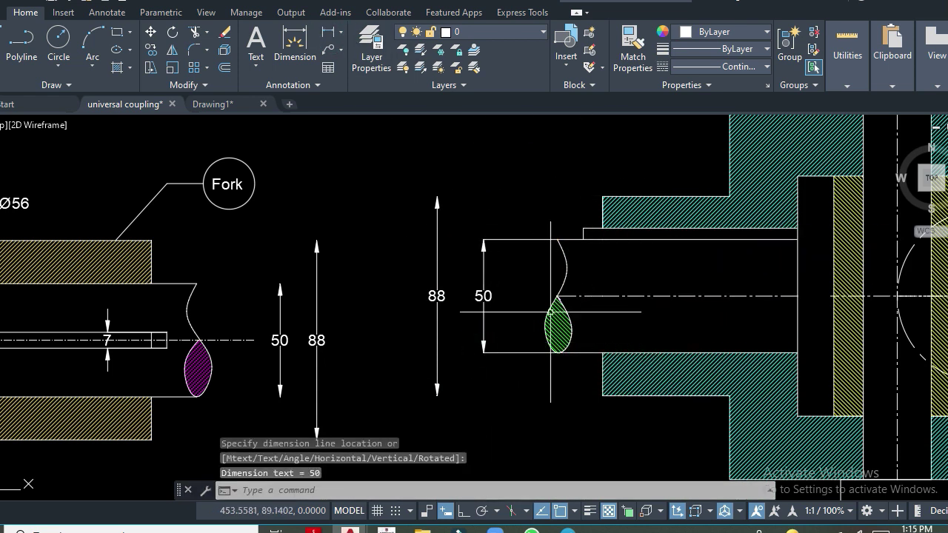
{"action": "left_click", "coordinate": [537, 234]}
{"action": "left_click", "coordinate": [560, 354]}
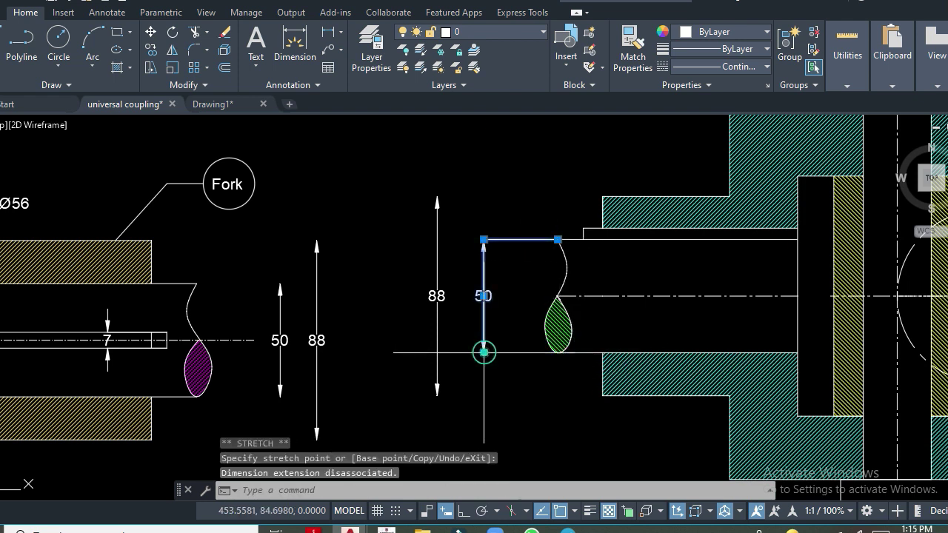
{"action": "left_click", "coordinate": [484, 240]}
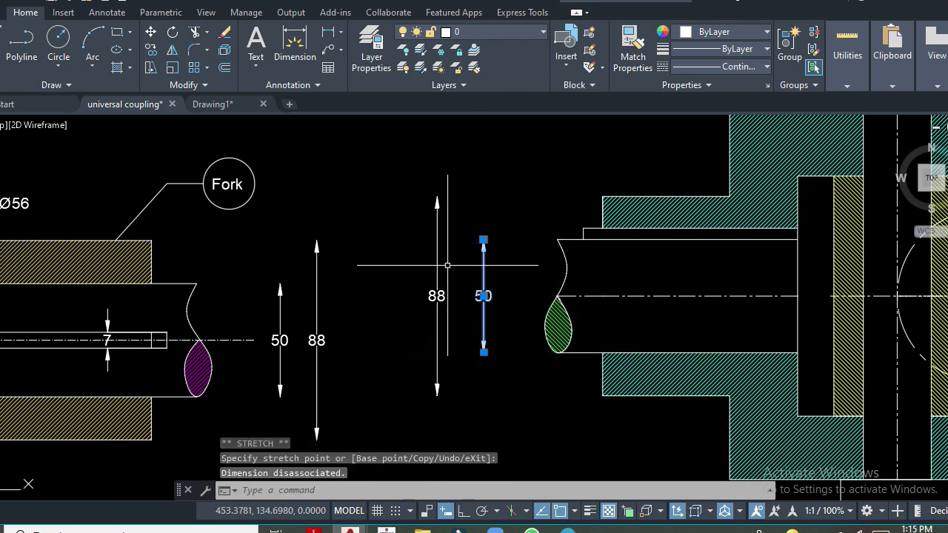
{"action": "key", "text": "Escape"}
Step: Pan to bring the whole right-hand view into sight for further dimensioning
{"action": "key", "text": "space"}
{"action": "middle_click_drag", "start_coordinate": [887, 321], "coordinate": [880, 315]}
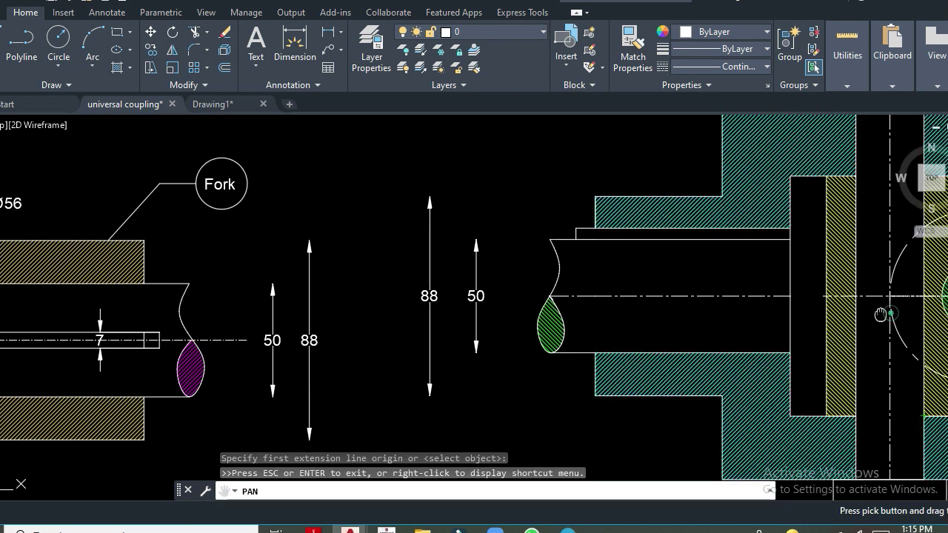
{"action": "left_click_drag", "start_coordinate": [880, 315], "coordinate": [540, 328]}
{"action": "right_click", "coordinate": [690, 201]}
{"action": "left_click", "coordinate": [713, 212]}
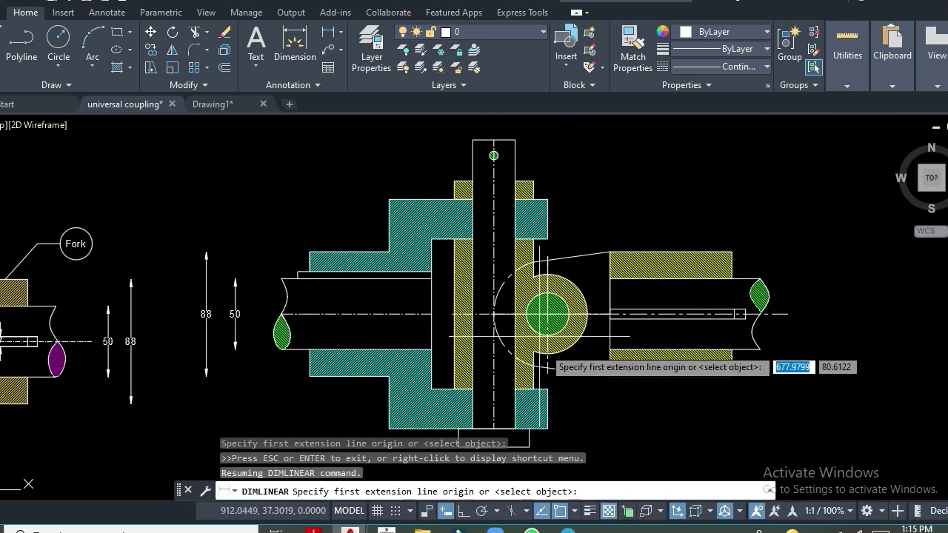
{"action": "left_click", "coordinate": [340, 32]}
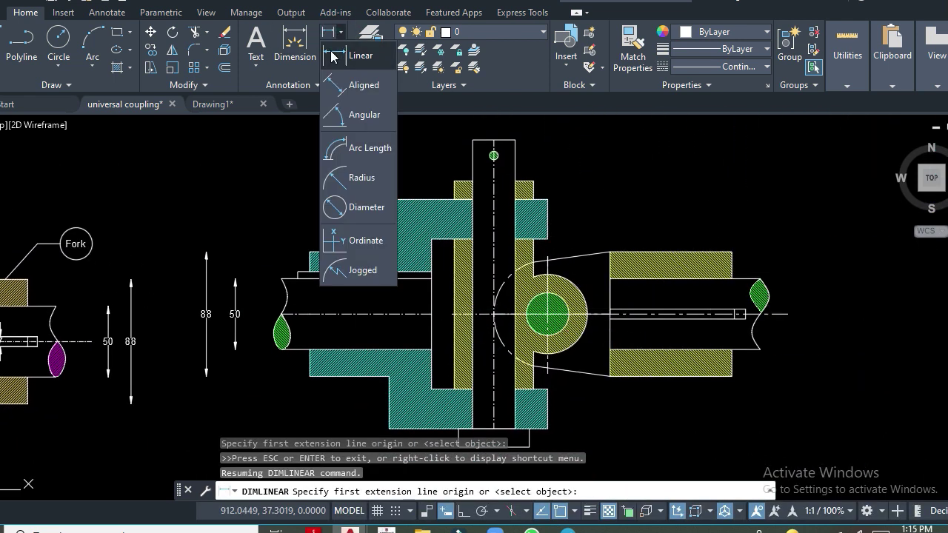
Step: Add Ø30 and Ø56 diameter dimensions to the inner green circle and outer ring
{"action": "left_click", "coordinate": [360, 207]}
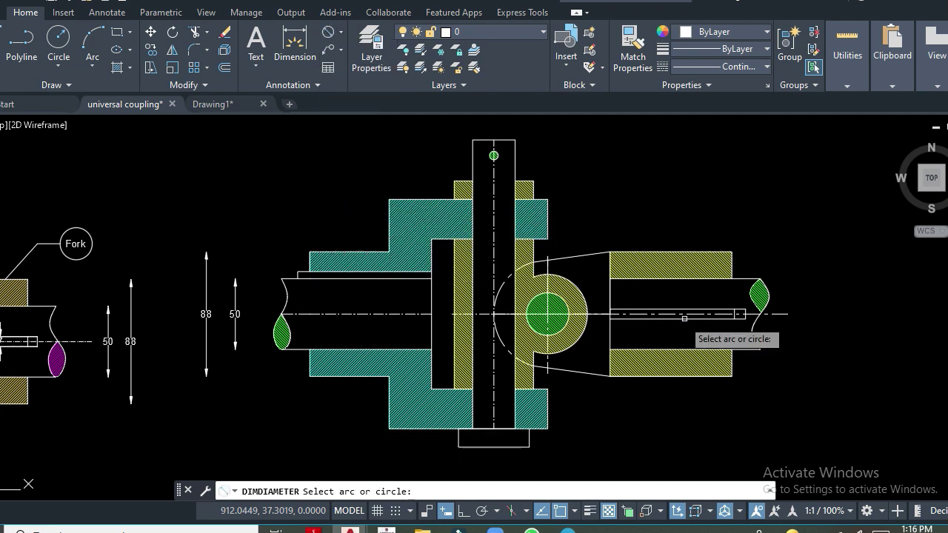
{"action": "left_click", "coordinate": [557, 298]}
{"action": "left_click", "coordinate": [624, 193]}
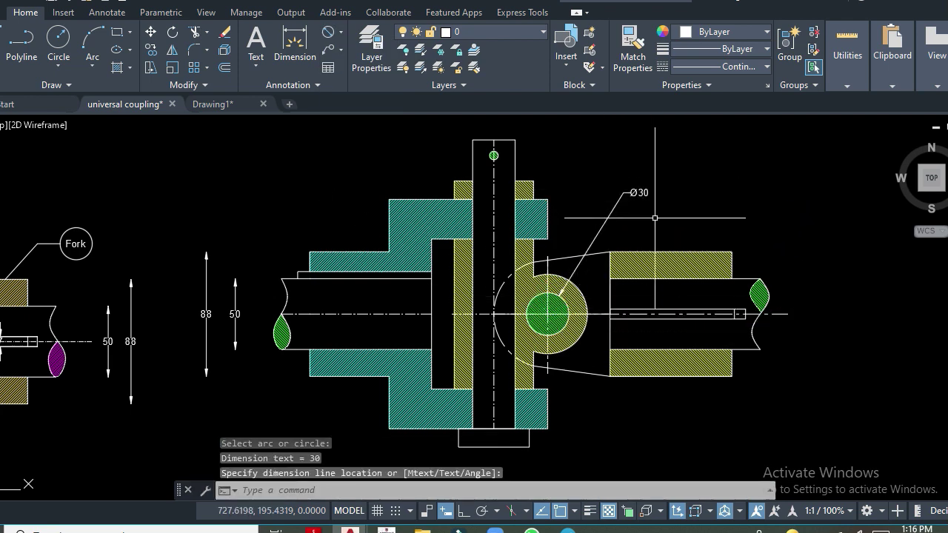
{"action": "scroll", "coordinate": [655, 218], "scroll_direction": "up", "scroll_amount": 2}
{"action": "scroll", "coordinate": [593, 252], "scroll_direction": "down", "scroll_amount": 2}
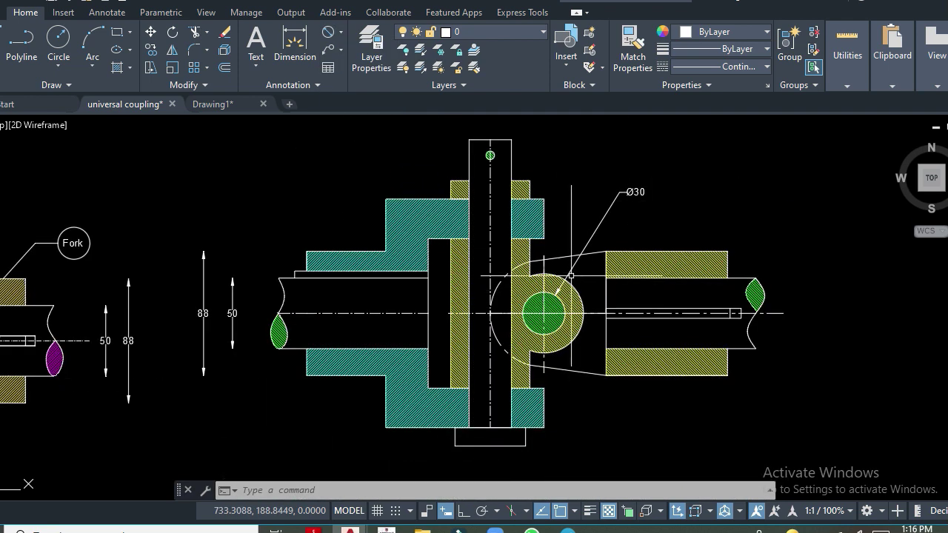
{"action": "key", "text": "Return"}
{"action": "left_click", "coordinate": [575, 292]}
{"action": "left_click", "coordinate": [661, 207]}
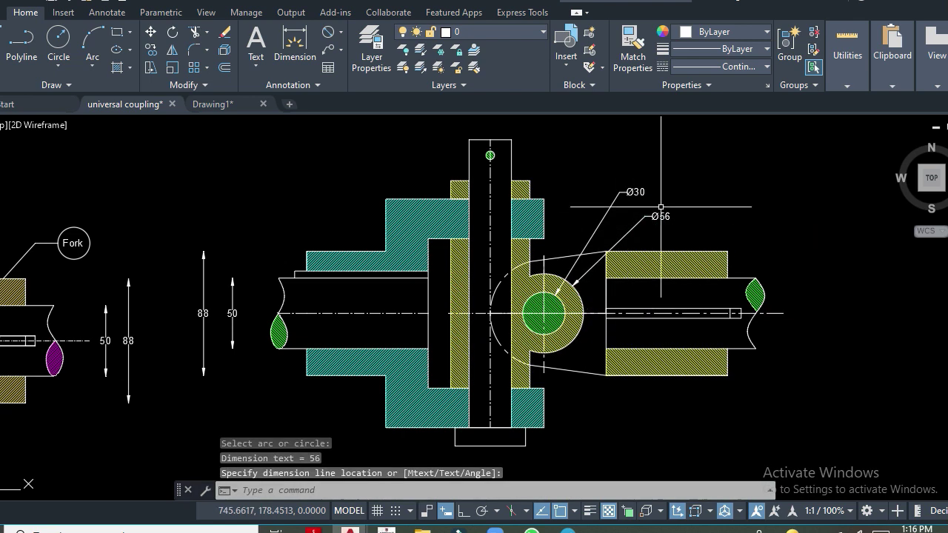
Step: Add Ø76 to the large dashed arc and Ø6 to the top pin circle
{"action": "key", "text": "Return"}
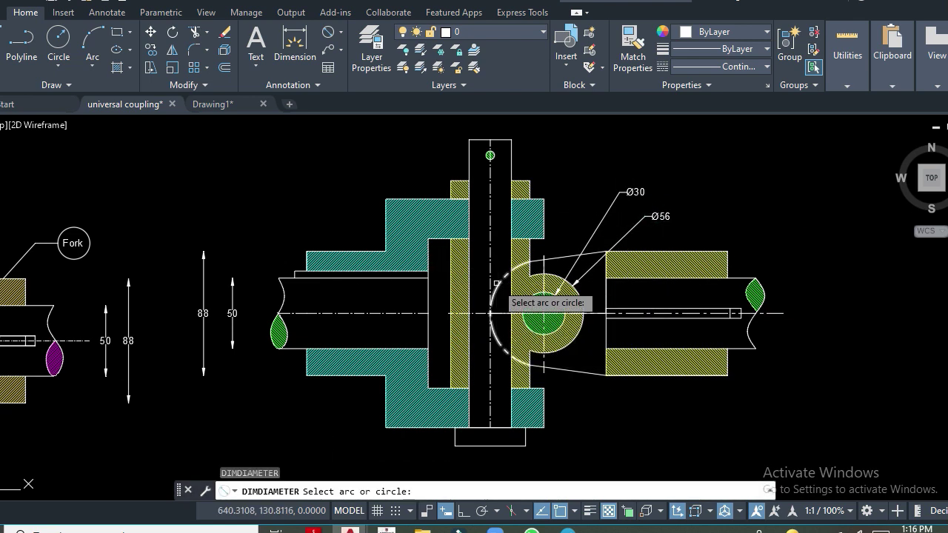
{"action": "left_click", "coordinate": [500, 284]}
{"action": "left_click", "coordinate": [581, 169]}
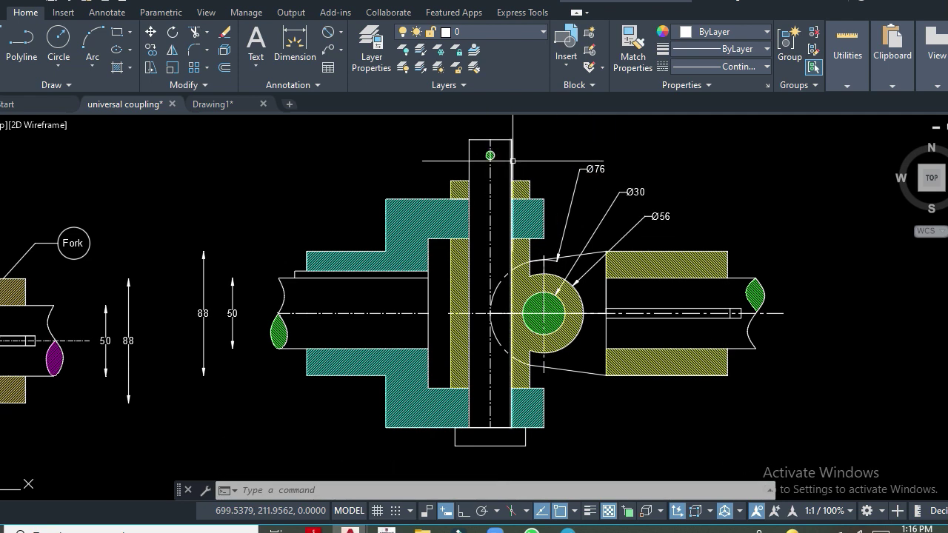
{"action": "key", "text": "Return"}
{"action": "left_click", "coordinate": [491, 155]}
{"action": "left_click", "coordinate": [559, 136]}
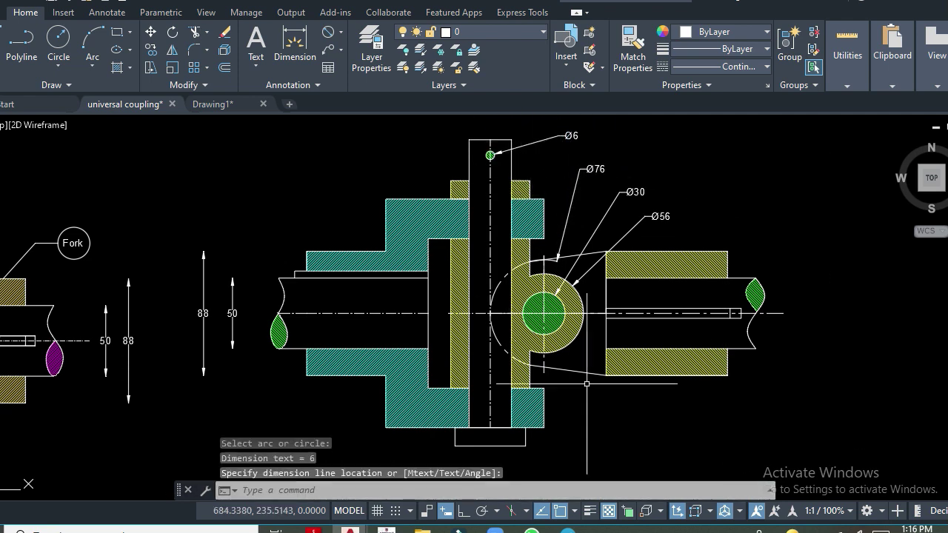
Step: Add a 50 linear dimension across the bottom of the lower block
{"action": "left_click", "coordinate": [343, 35]}
{"action": "left_click", "coordinate": [356, 52]}
{"action": "left_click", "coordinate": [525, 446]}
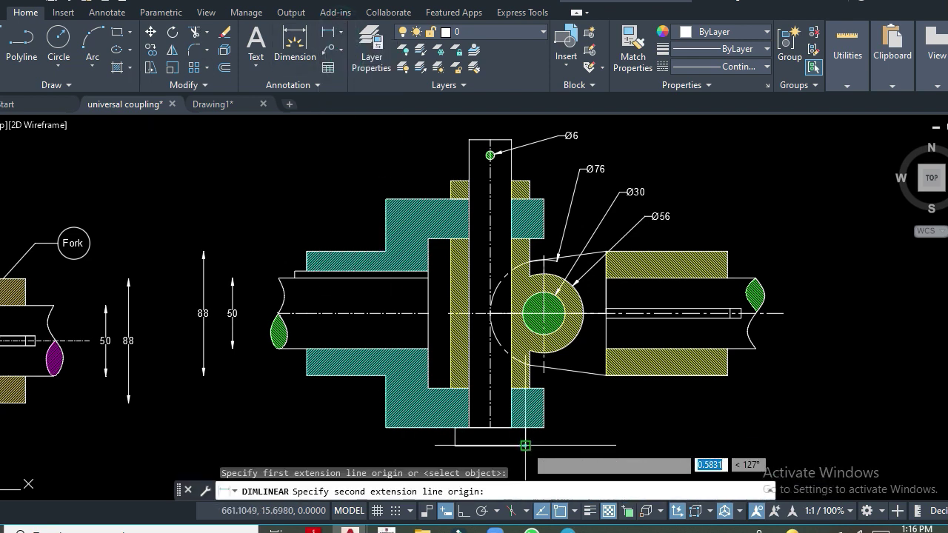
{"action": "left_click", "coordinate": [455, 445]}
{"action": "left_click", "coordinate": [481, 464]}
{"action": "key", "text": "Return"}
{"action": "key", "text": "Return"}
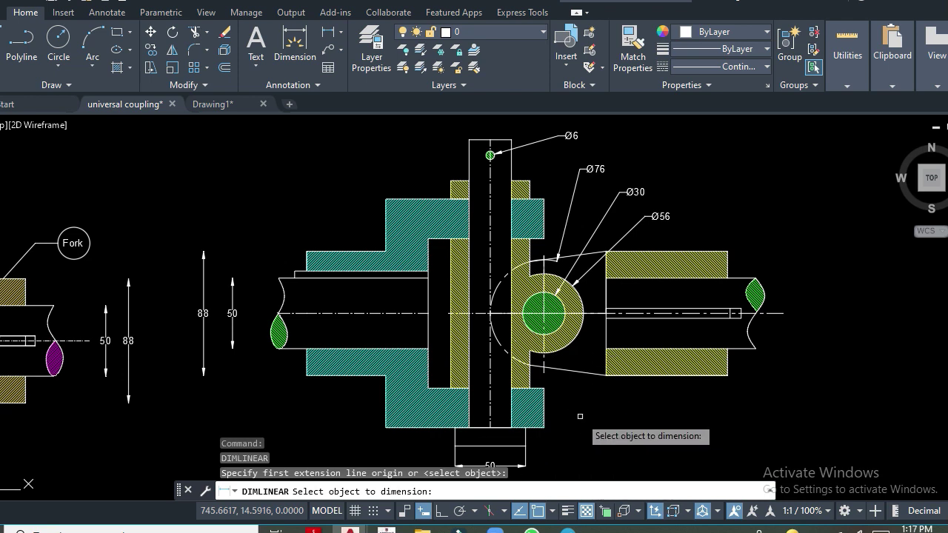
{"action": "key", "text": "Escape"}
Step: Draw a multiline text box below the right view and enter 'universal coupling' at height 8
{"action": "left_click", "coordinate": [257, 65]}
{"action": "left_click", "coordinate": [277, 93]}
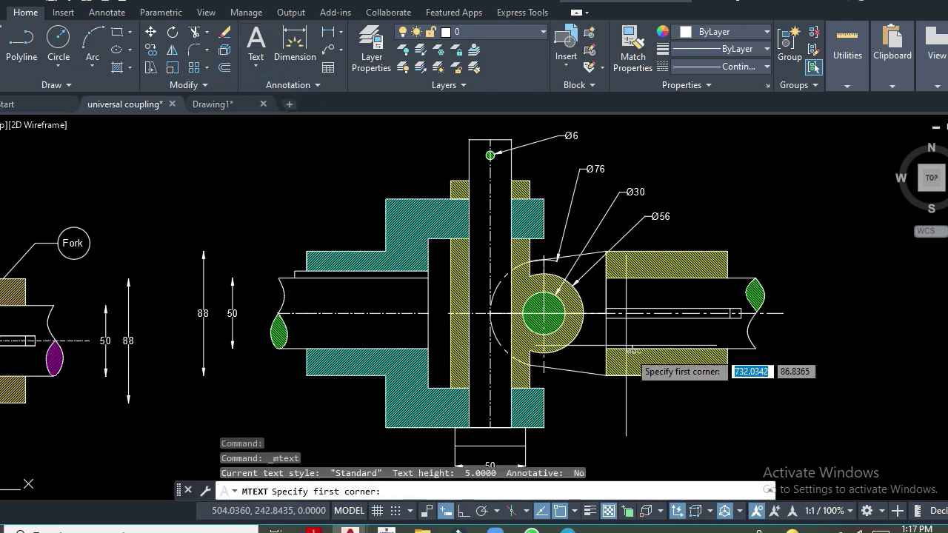
{"action": "left_click", "coordinate": [580, 415]}
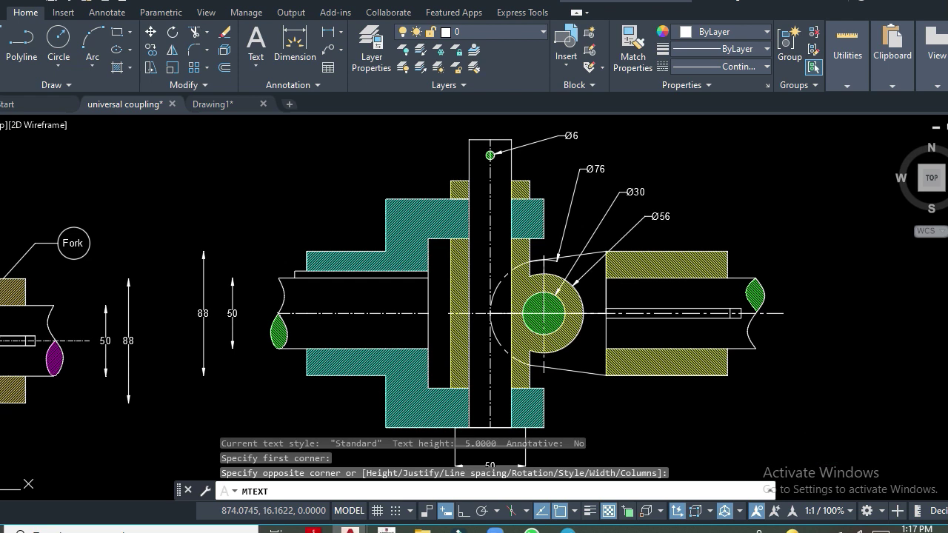
{"action": "left_click", "coordinate": [827, 426]}
{"action": "type", "text": "8"}
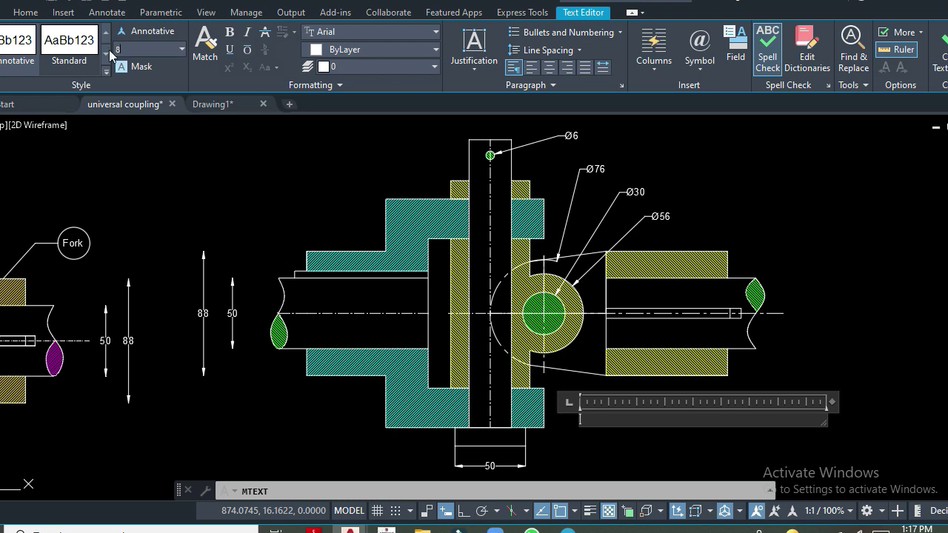
{"action": "key", "text": "Return"}
{"action": "type", "text": "universal coupling"}
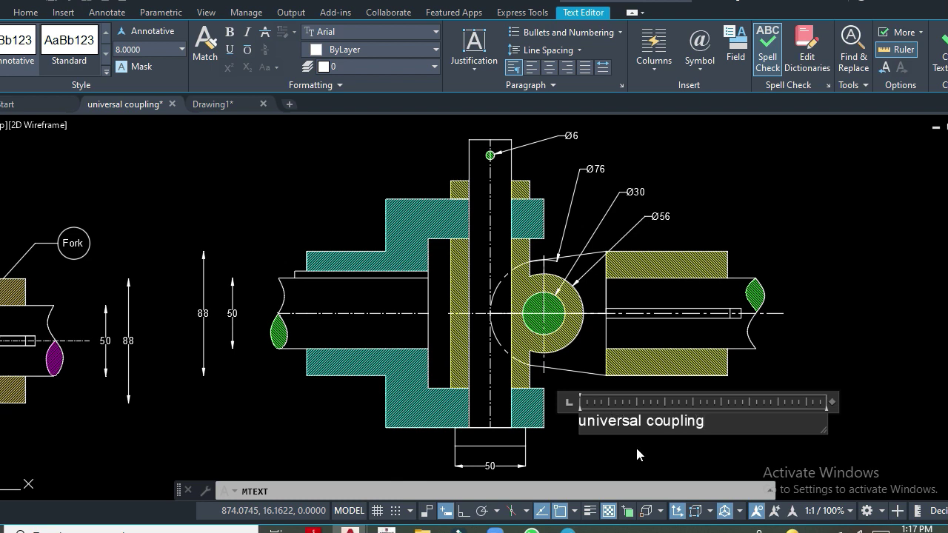
{"action": "left_click", "coordinate": [638, 449]}
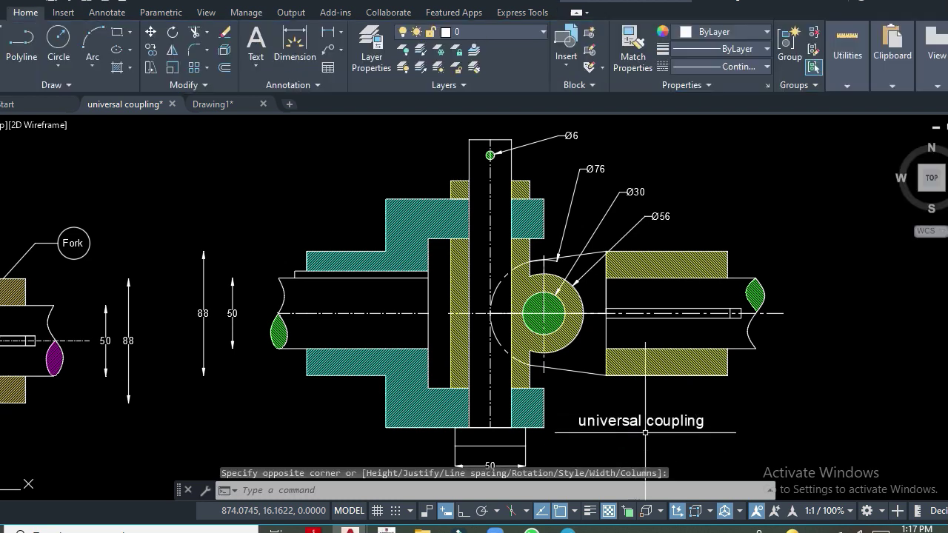